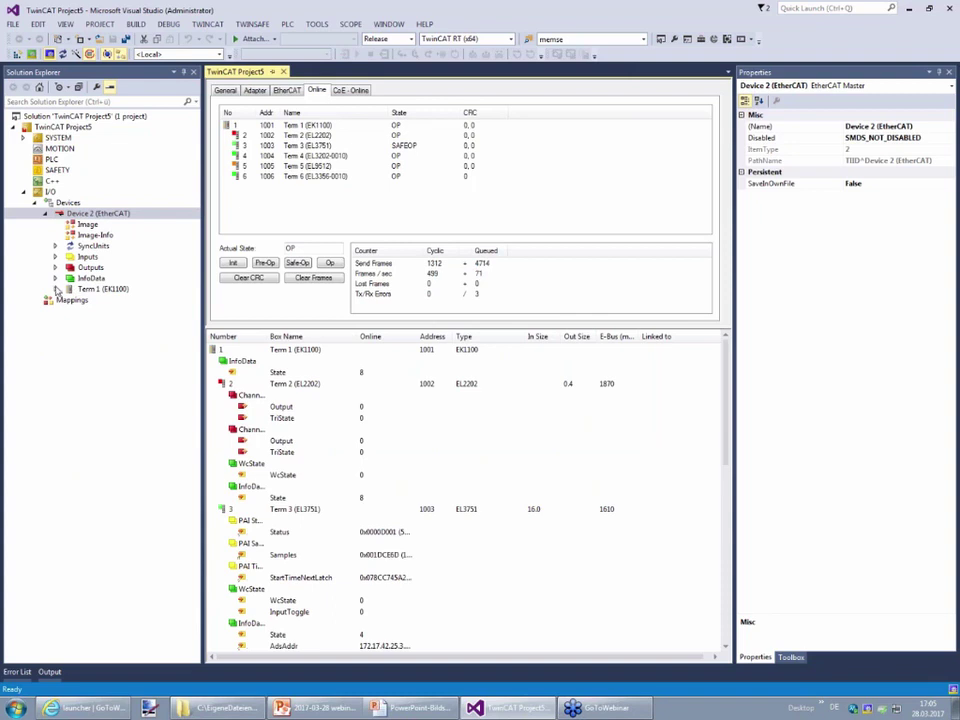
# Expand Term 1 (EK1100) and inspect the online status, sample and timestamp values of Term 3 (EL3751)
pyautogui.click(57, 290)
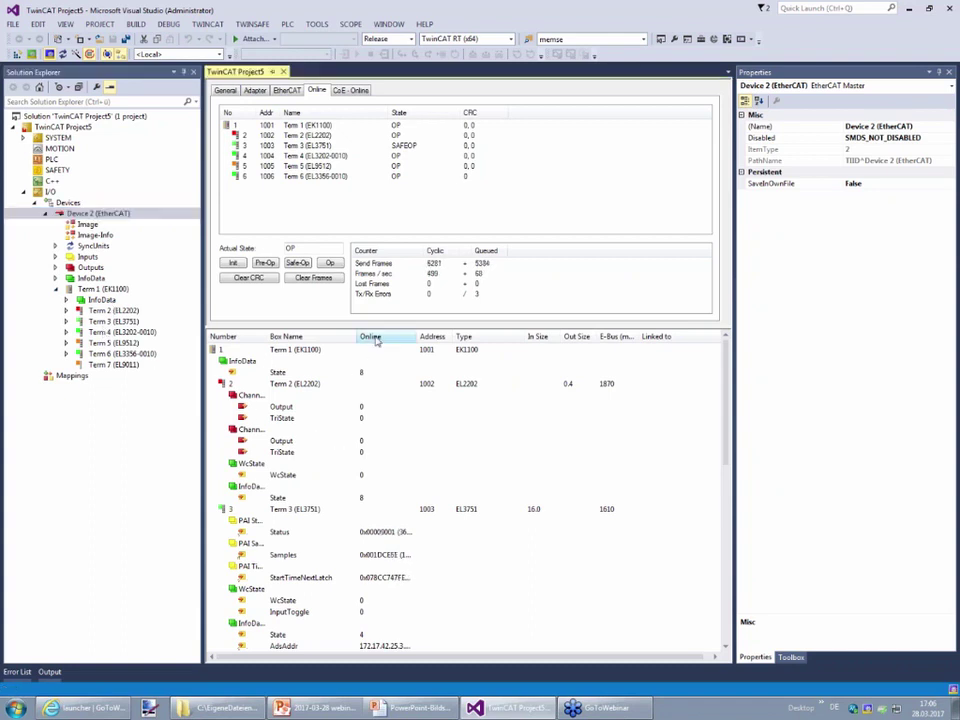
pyautogui.click(376, 531)
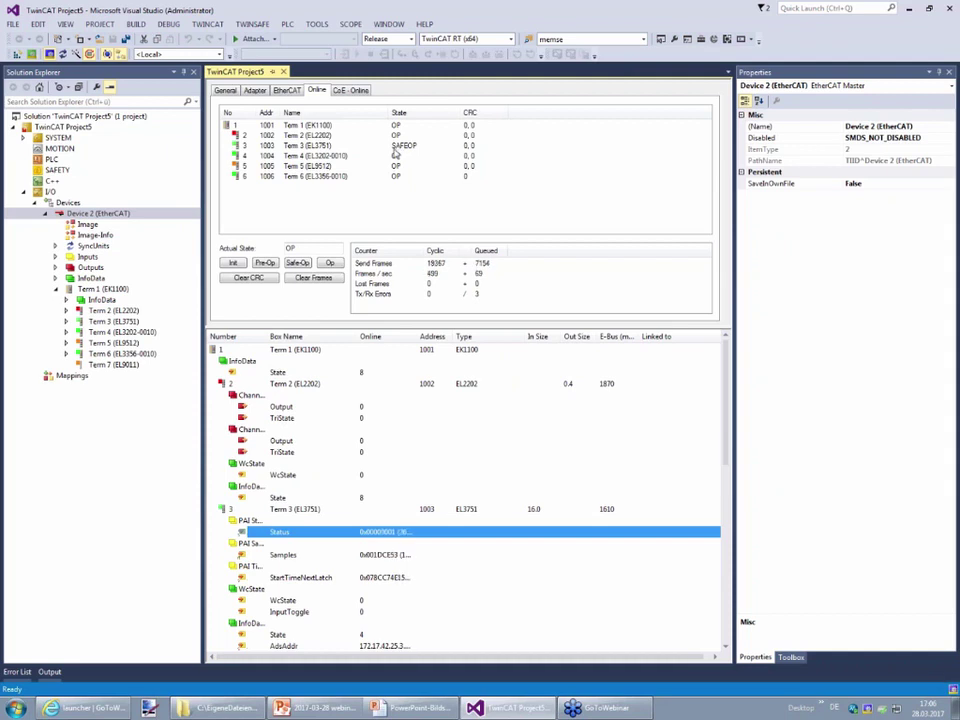
pyautogui.doubleClick(125, 322)
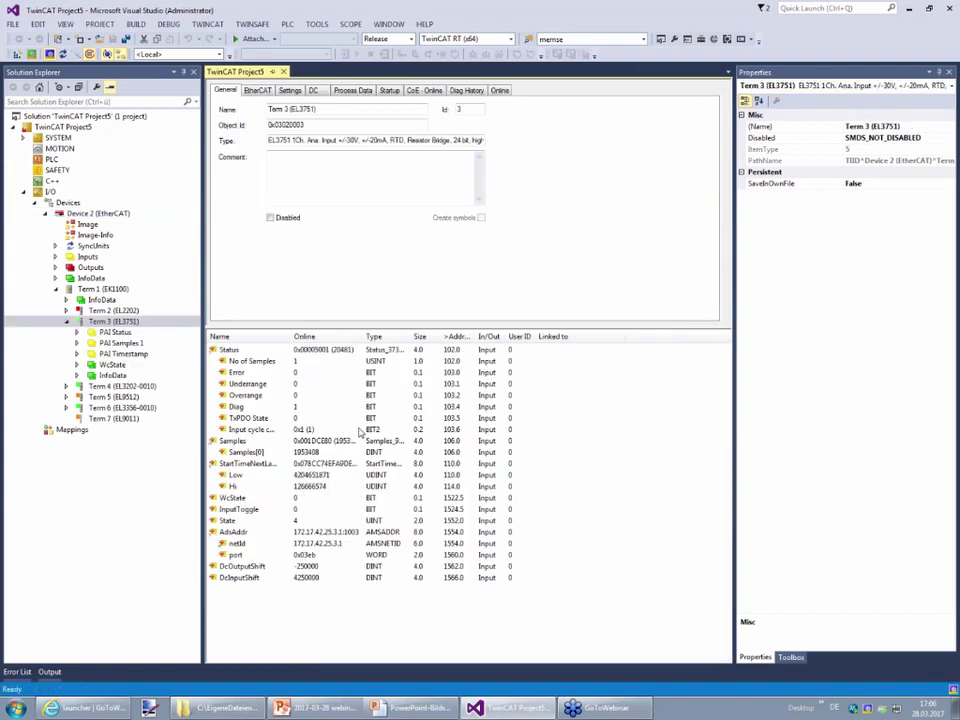
pyautogui.click(331, 443)
pyautogui.click(325, 463)
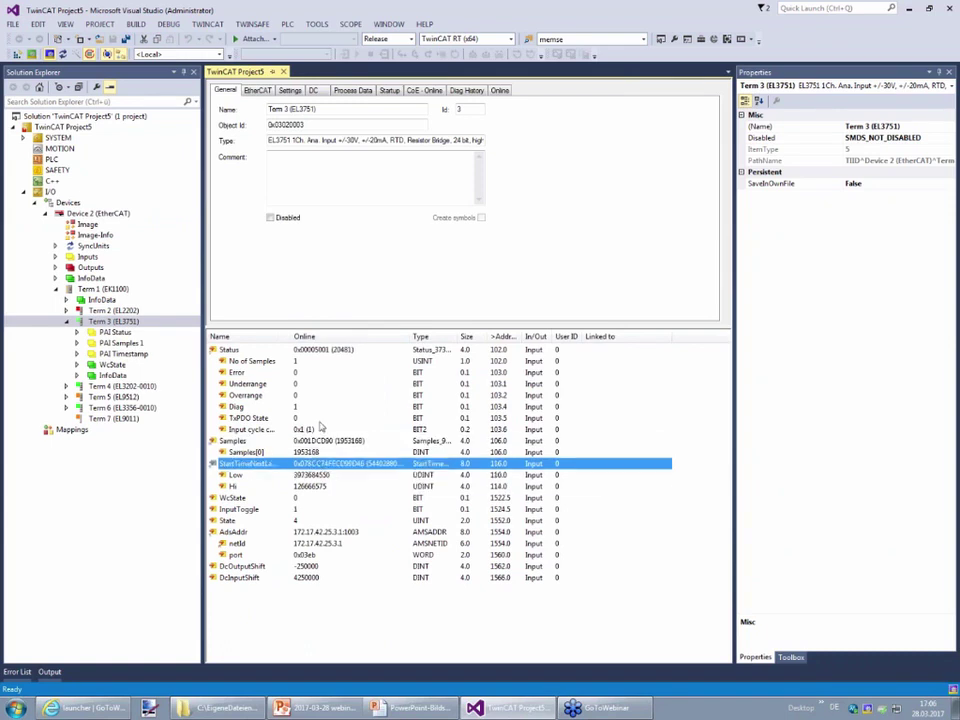
pyautogui.click(318, 452)
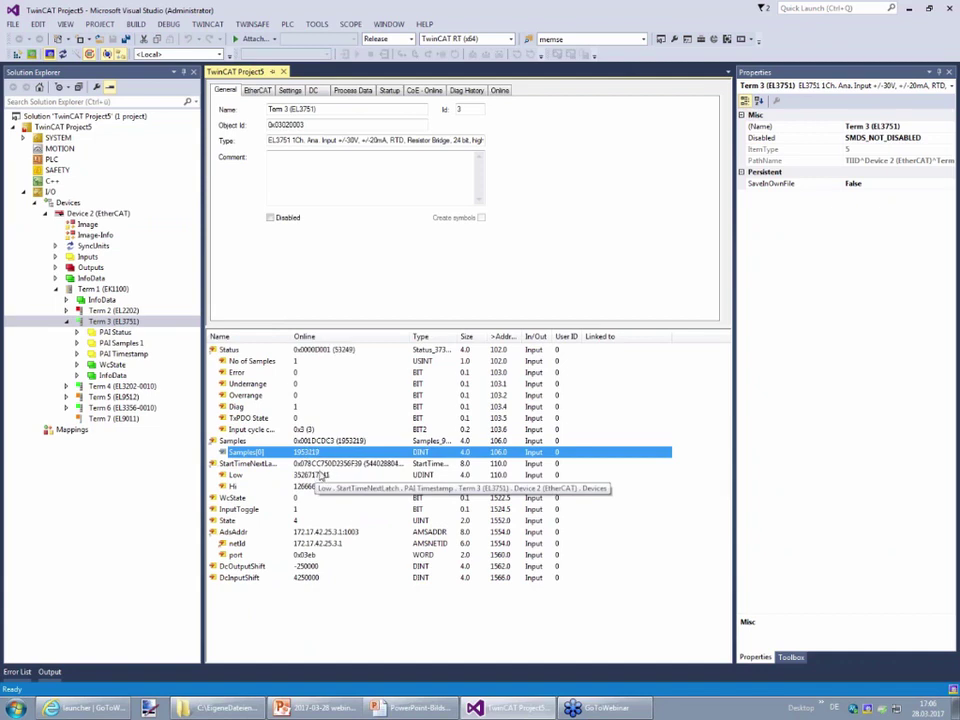
# Switch to the webinar presentation, advance to the PLC task slide and return to the TwinCAT project
pyautogui.hotkey('alt', 'Tab')
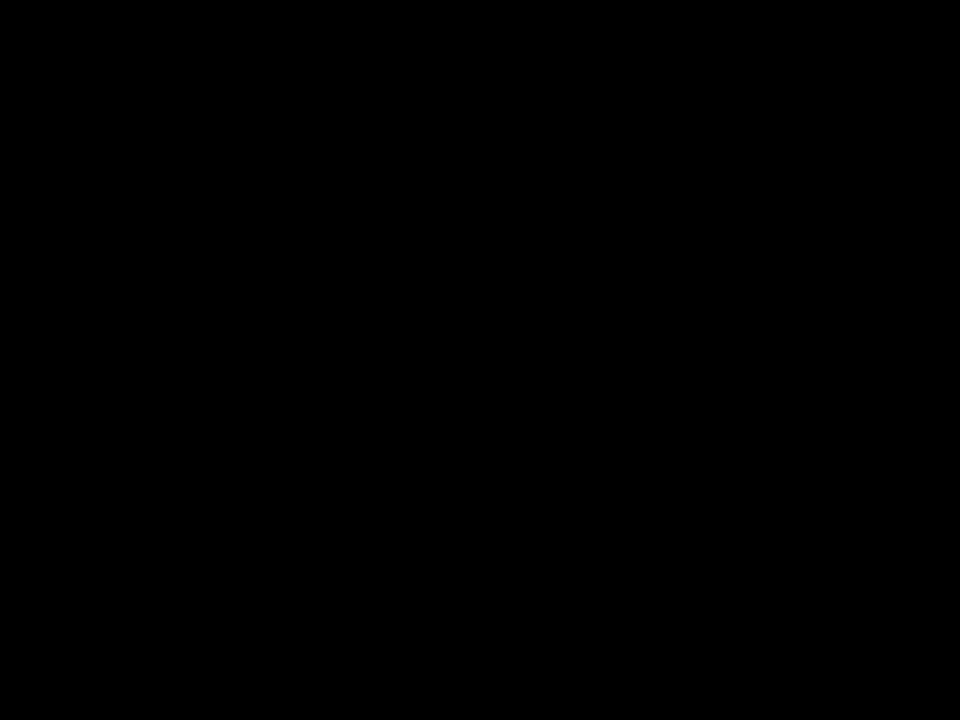
pyautogui.press('Right')
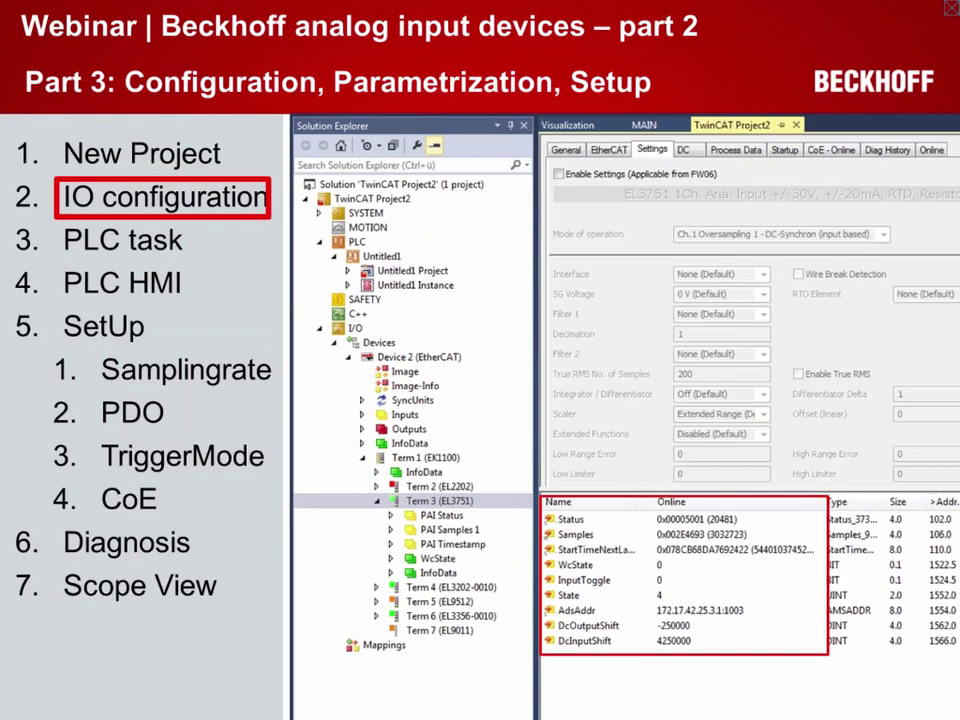
pyautogui.press('Right')
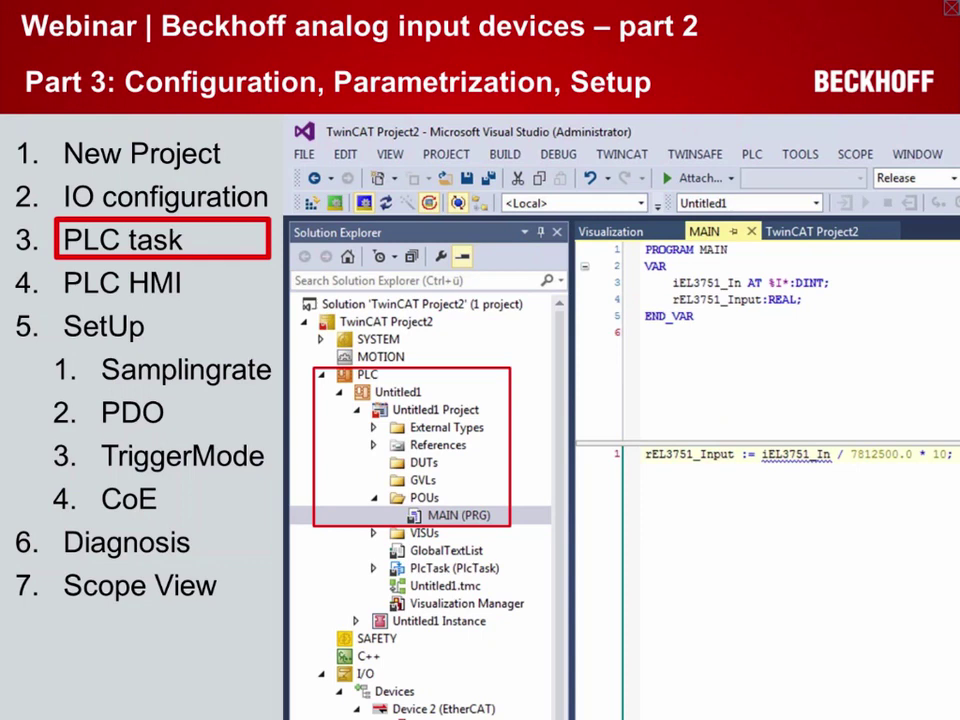
pyautogui.hotkey('alt', 'Tab')
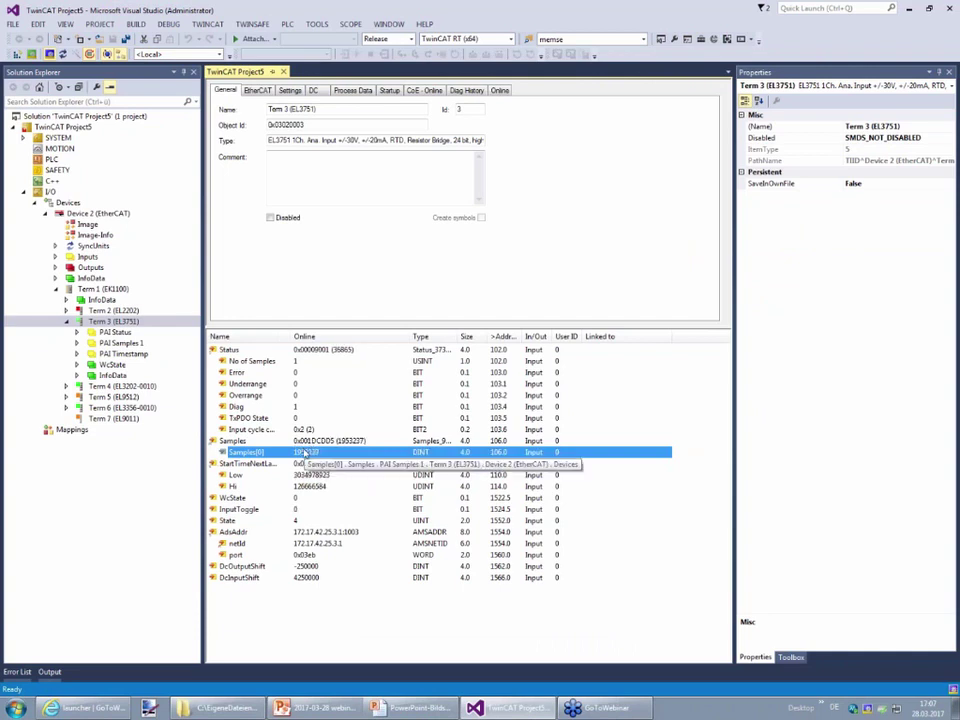
# Add a Standard PLC Project named Untitled1 to the PLC node of the solution
pyautogui.click(51, 159)
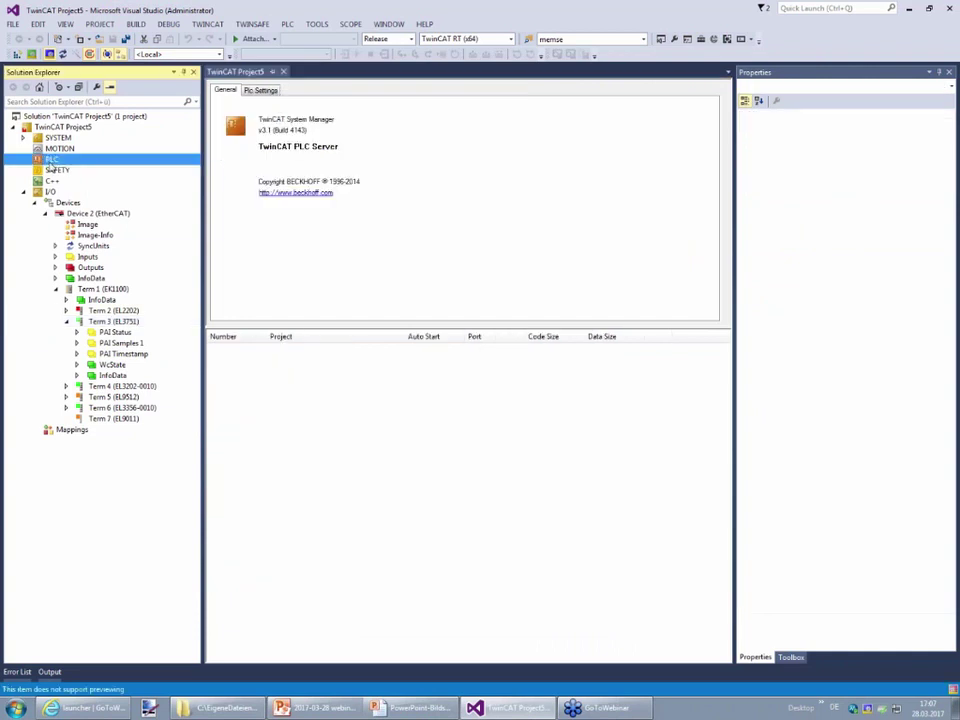
pyautogui.rightClick(53, 160)
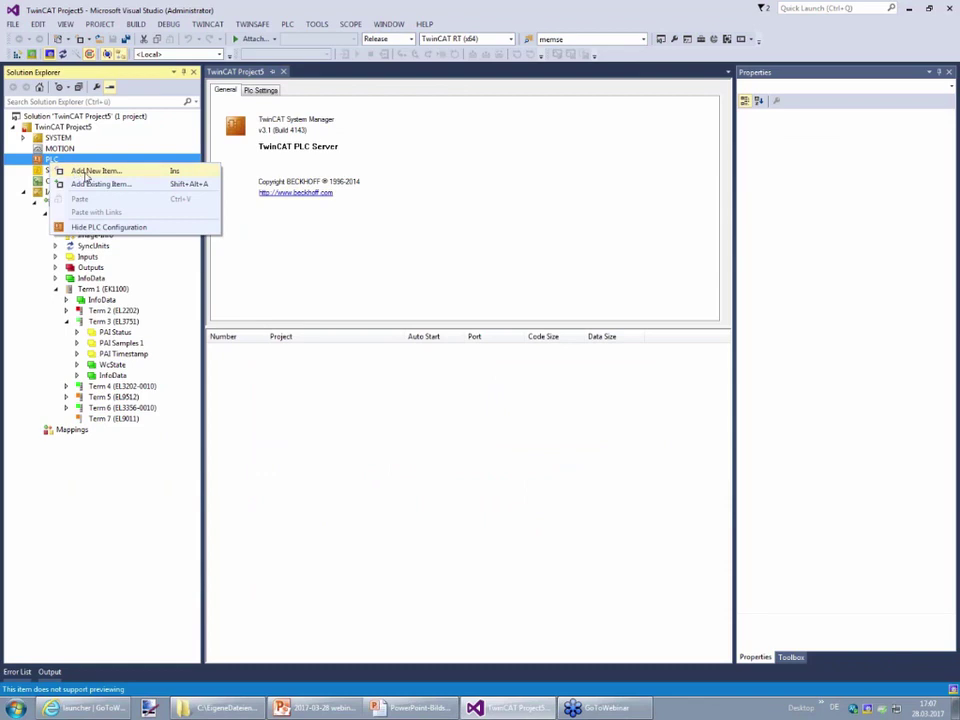
pyautogui.click(88, 173)
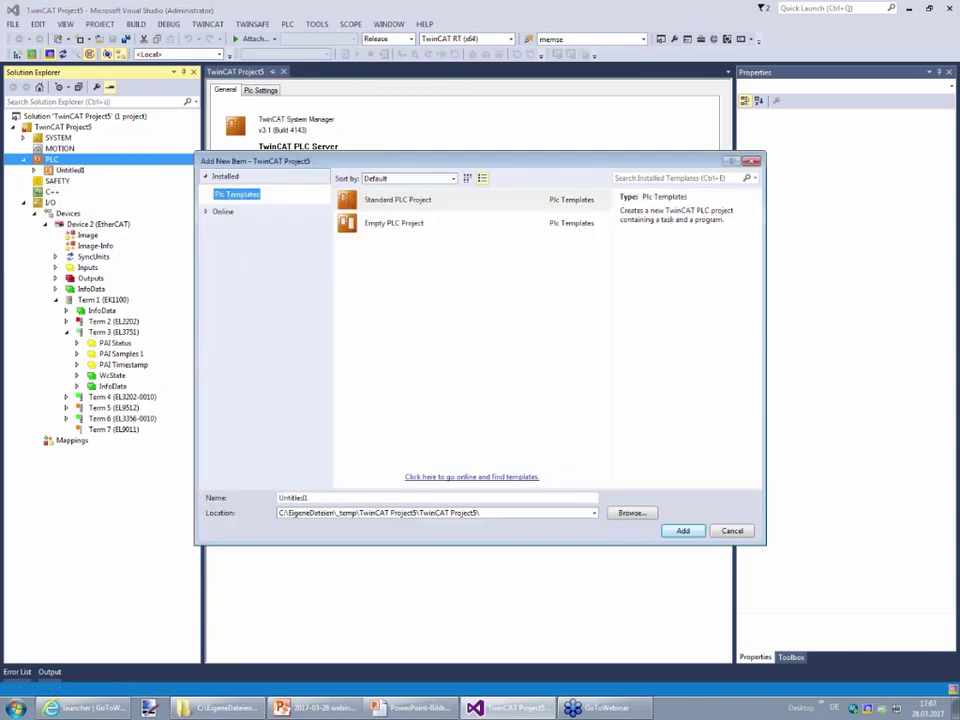
pyautogui.click(683, 530)
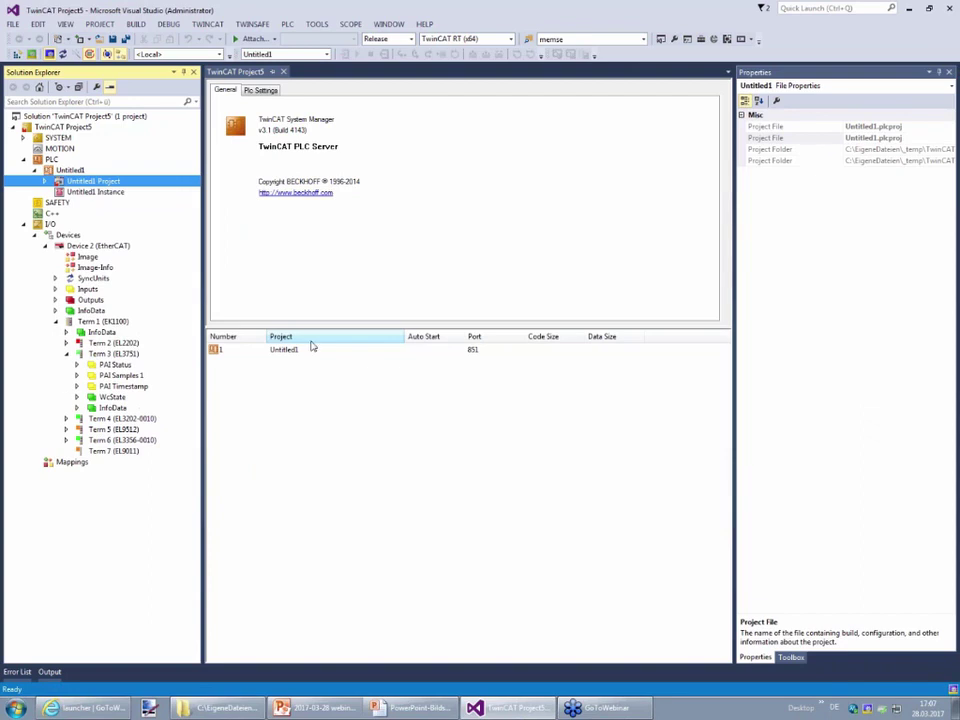
# Expand the Untitled1 project and its POUs folder and open the MAIN program for editing
pyautogui.click(45, 181)
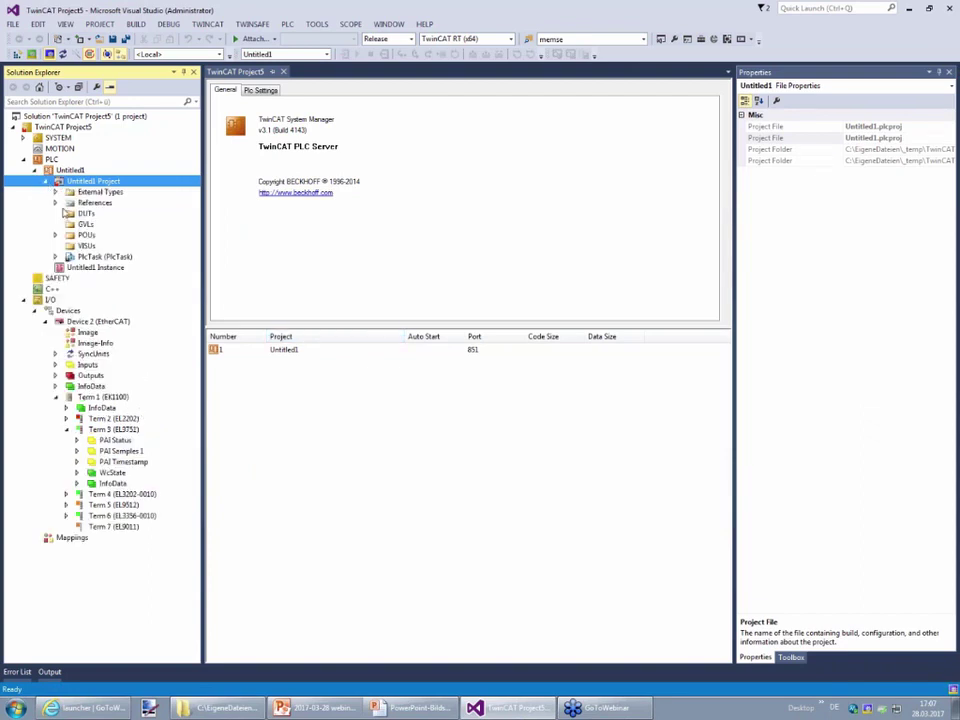
pyautogui.click(56, 235)
pyautogui.click(108, 246)
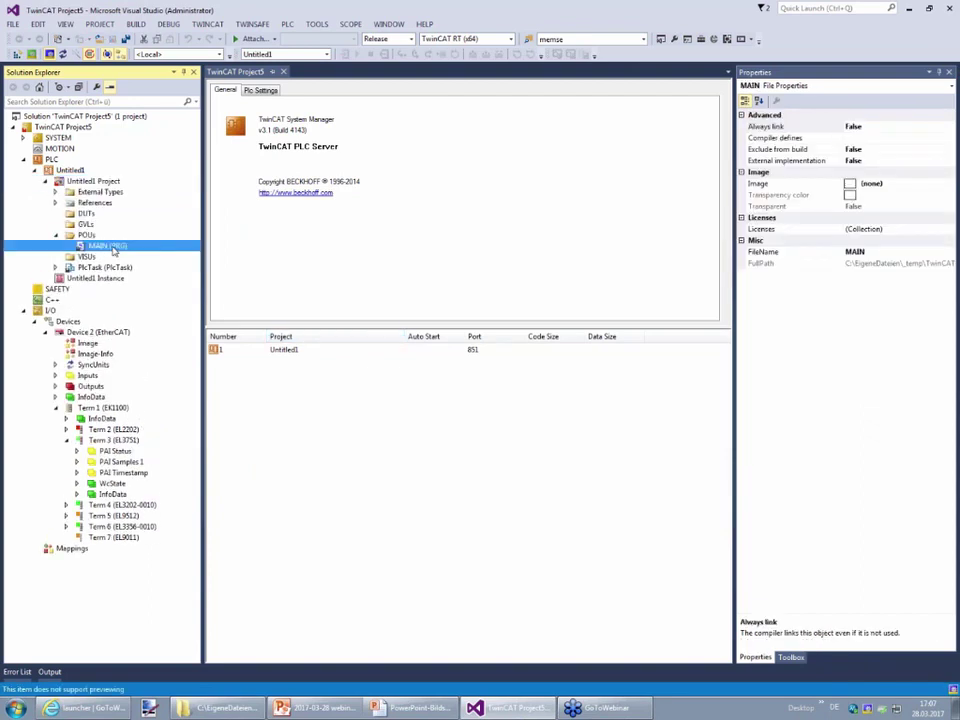
pyautogui.doubleClick(112, 249)
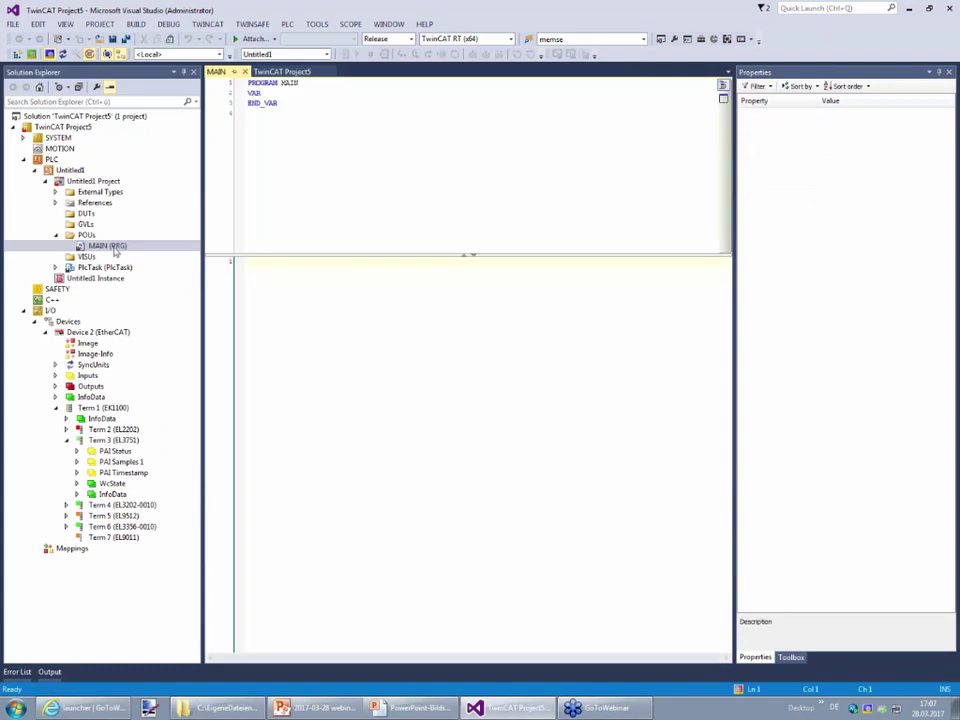
# Declare the input variable iEL3751_value AT %I*:DINT in MAIN's VAR block
pyautogui.click(281, 93)
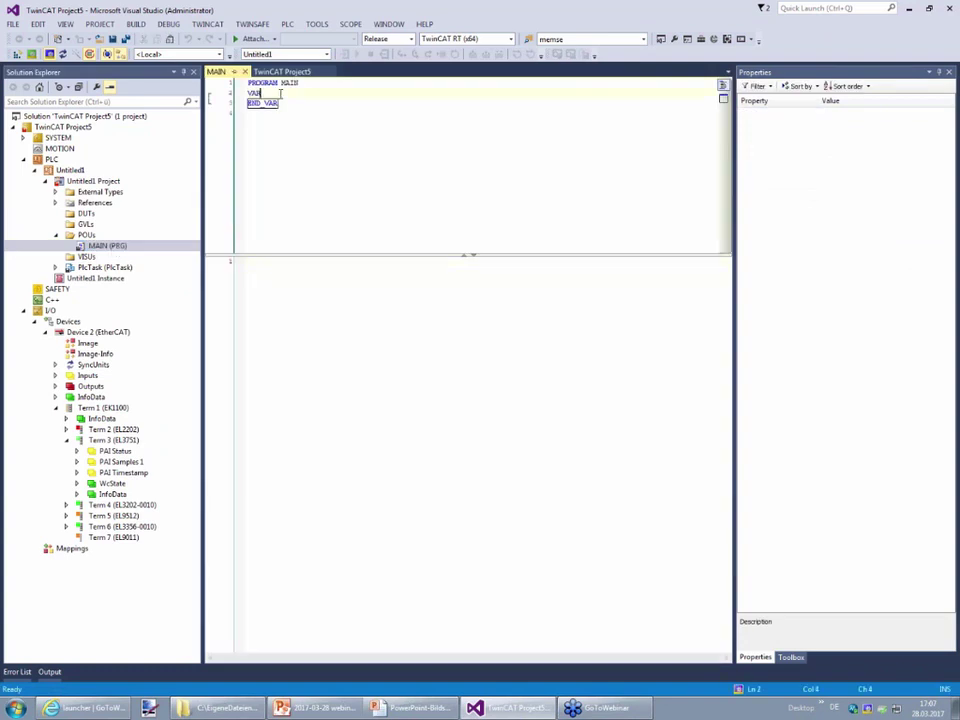
pyautogui.press('Return')
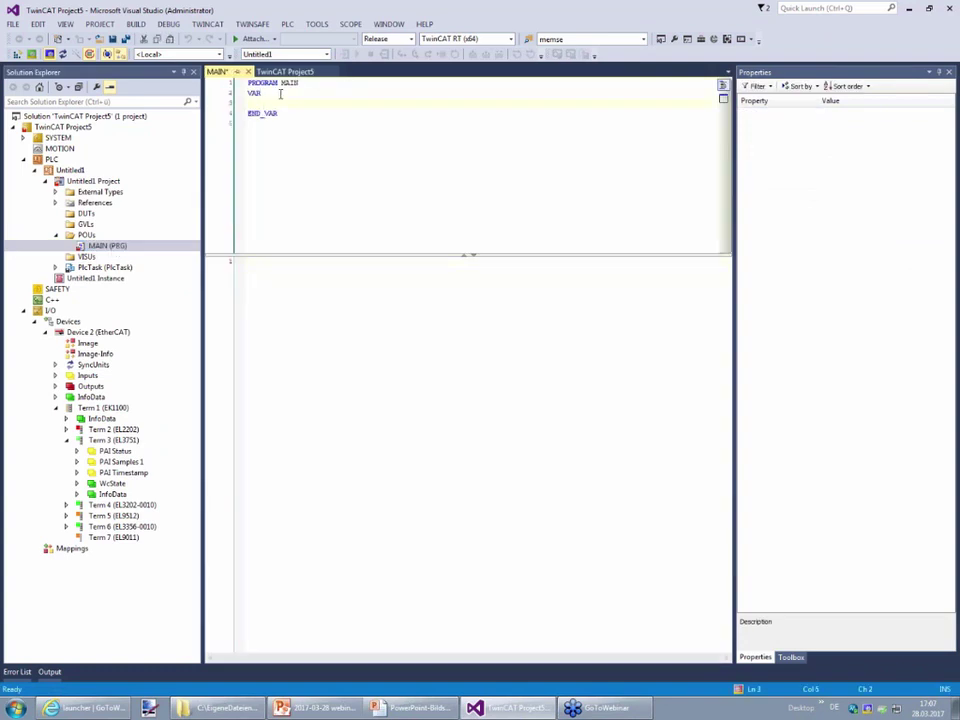
pyautogui.write('iEL3751_ value ')
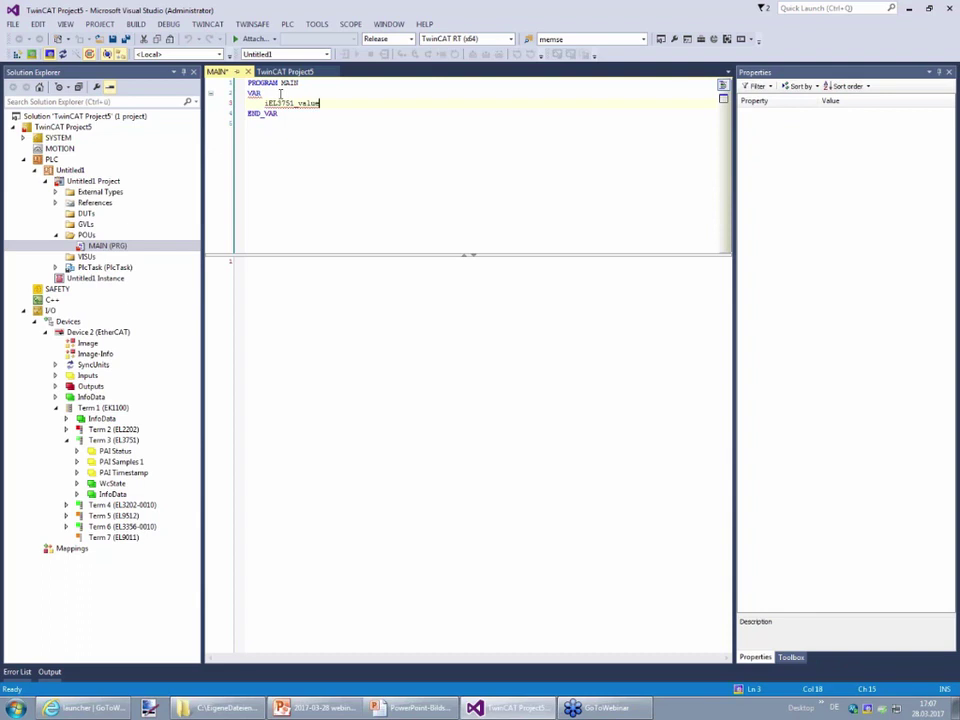
pyautogui.write('at %I*')
pyautogui.press('BackSpace')
pyautogui.write(':dint;')
pyautogui.press('Return')
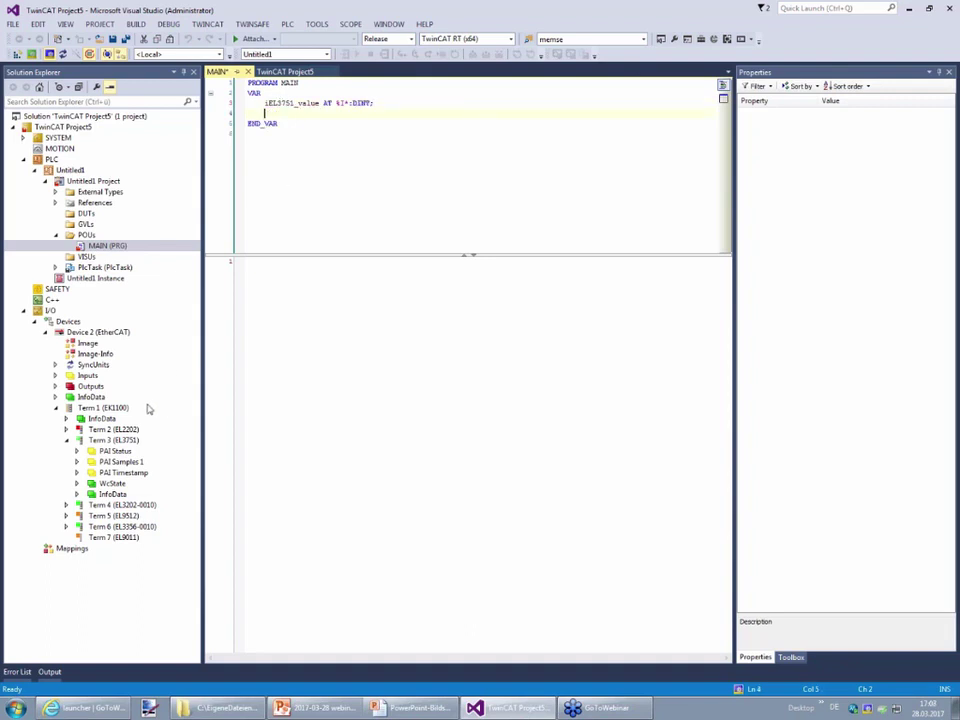
# Check the data type of Samples[0] in the process data of Term 3 (EL3751)
pyautogui.click(276, 73)
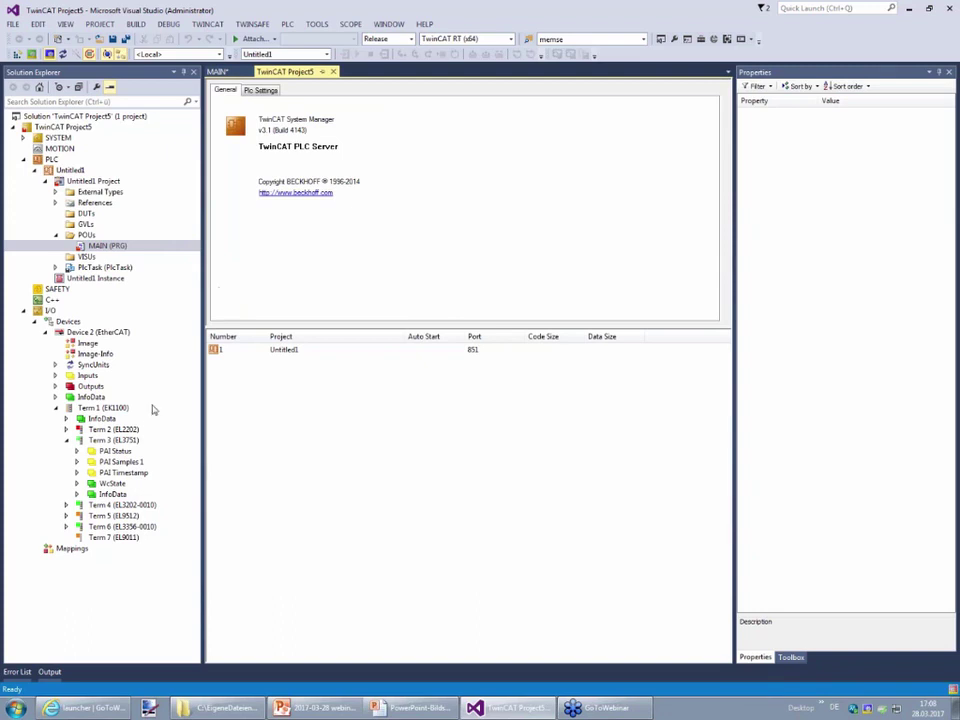
pyautogui.doubleClick(113, 440)
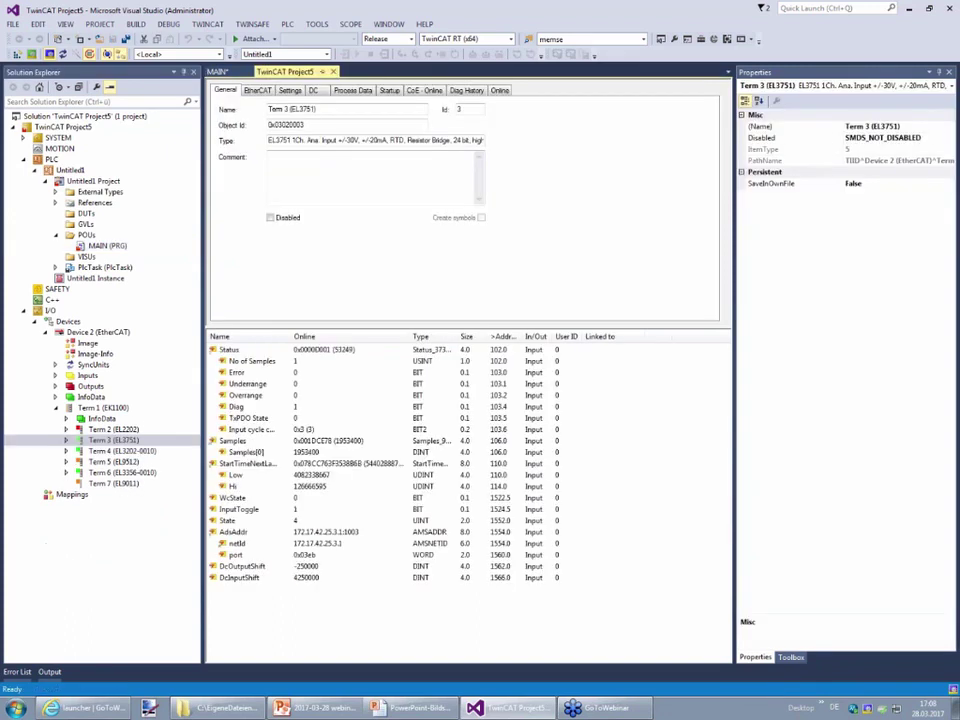
pyautogui.click(256, 455)
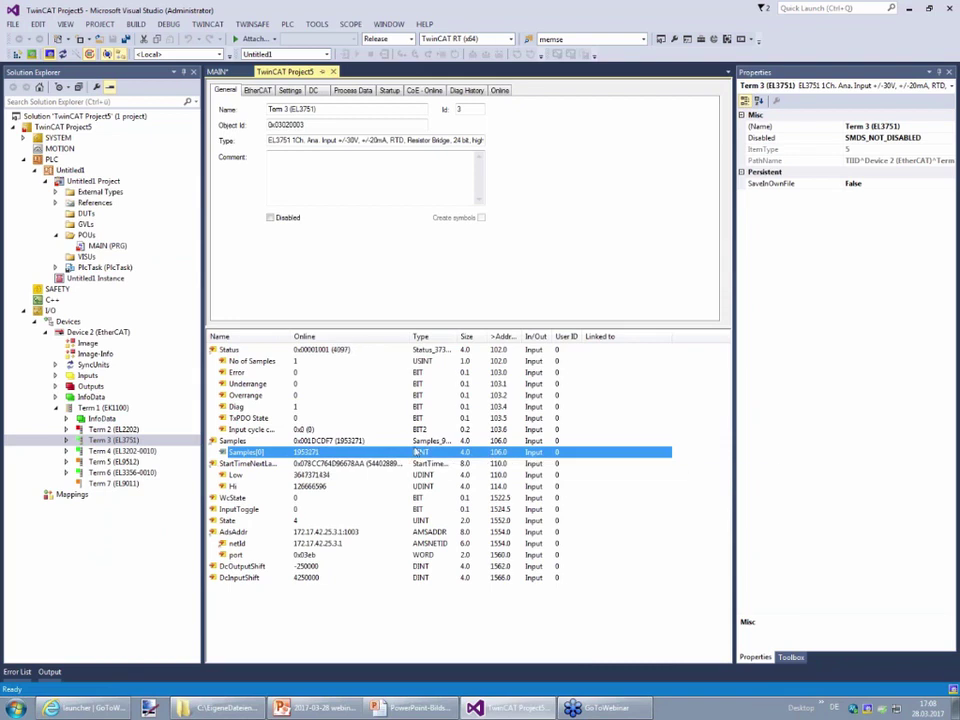
# Declare the variable rEl3751:REAL below iEL3751_value in MAIN's VAR block
pyautogui.click(217, 72)
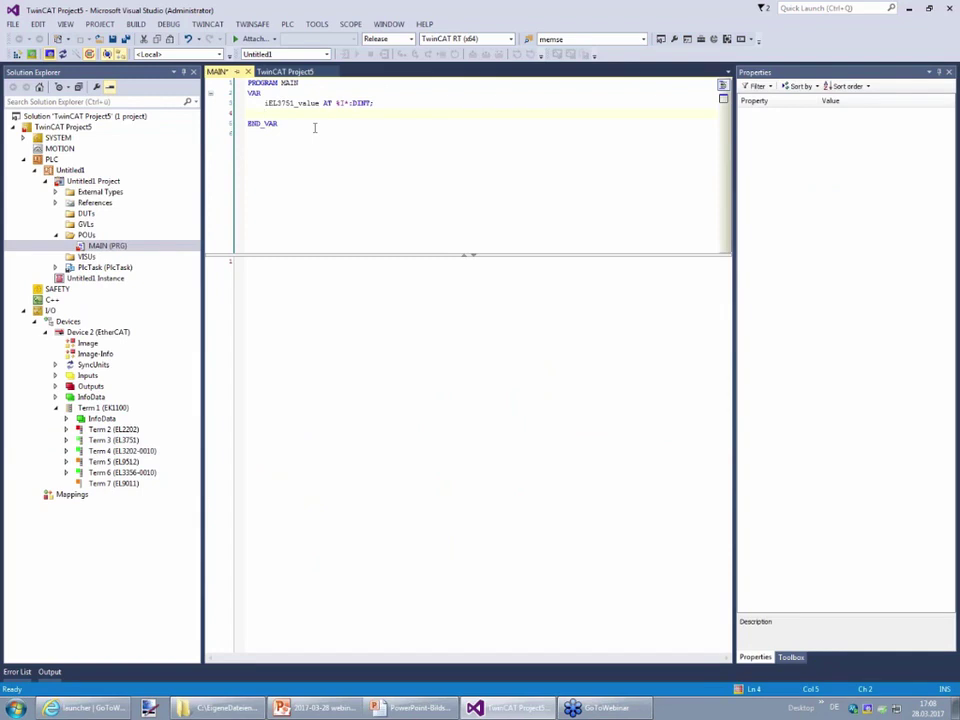
pyautogui.write('i')
pyautogui.write('EL3751')
pyautogui.write('_real;')
# Write the scaling statement rEl3751 := iEL3751_value / 7812500.0 * 10; in the body of MAIN
pyautogui.doubleClick(272, 114)
pyautogui.hotkey('ctrl', 'c')
pyautogui.click(243, 259)
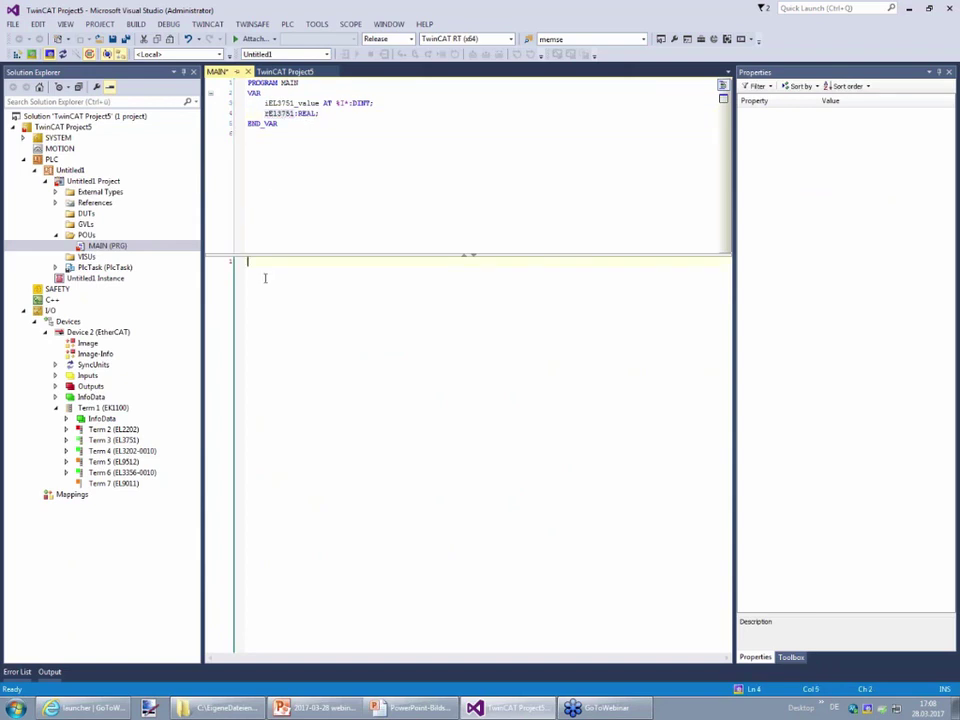
pyautogui.hotkey('ctrl', 'v')
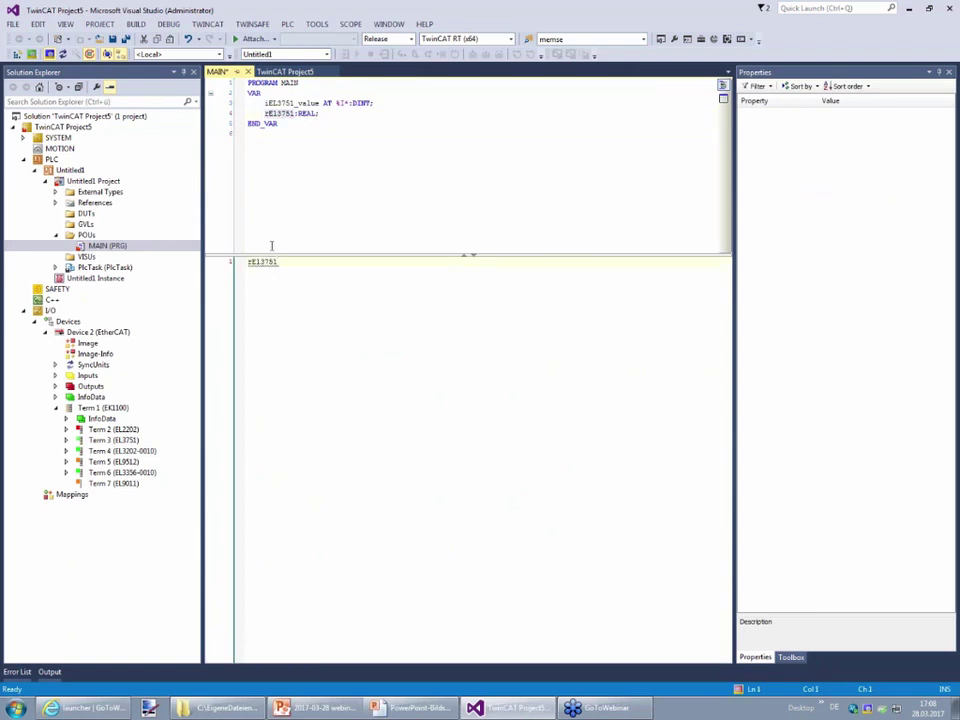
pyautogui.write(':=')
pyautogui.doubleClick(268, 103)
pyautogui.hotkey('ctrl', 'c')
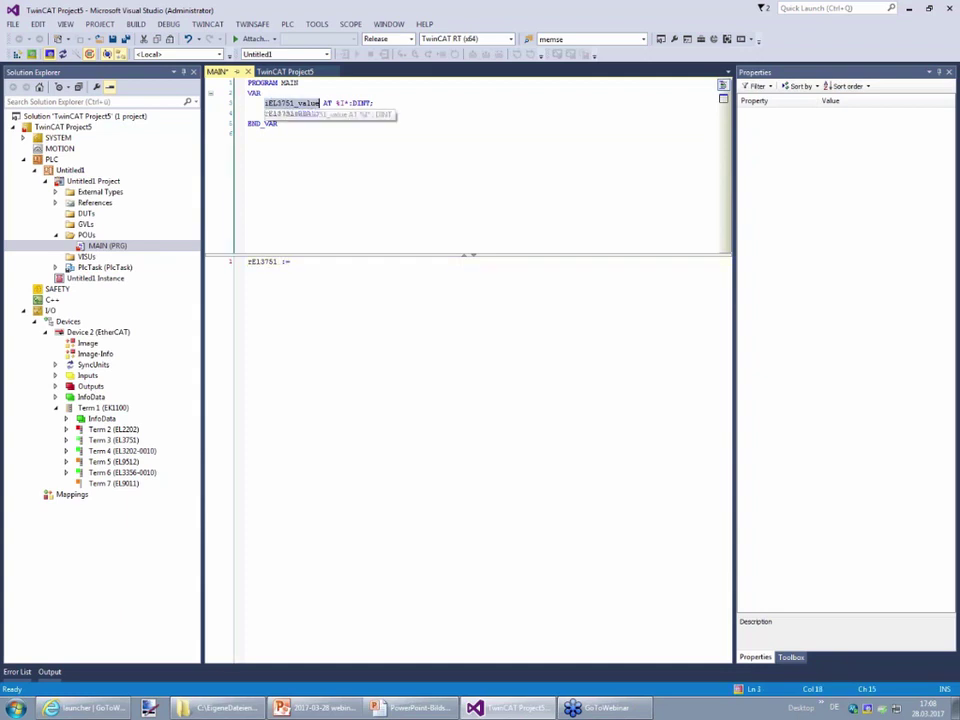
pyautogui.click(307, 263)
pyautogui.hotkey('ctrl', 'v')
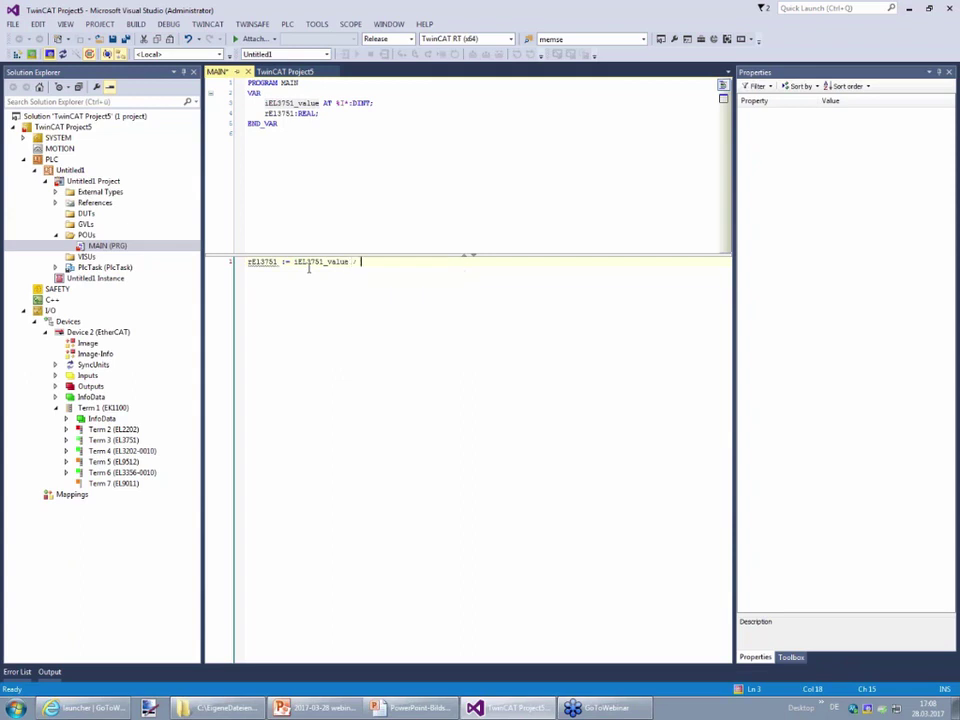
pyautogui.write('/ 1012500.0 * 10')
pyautogui.moveTo(360, 261); pyautogui.dragTo(391, 262)
pyautogui.press('End')
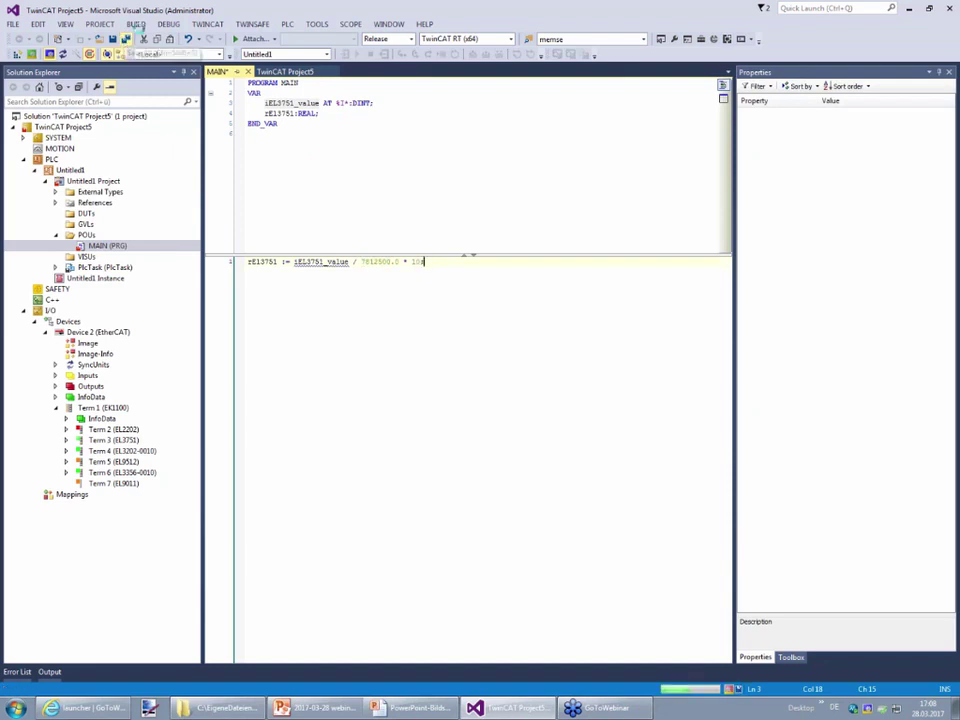
# Build the solution and acknowledge the message about Device 2 (EtherCAT)
pyautogui.click(136, 24)
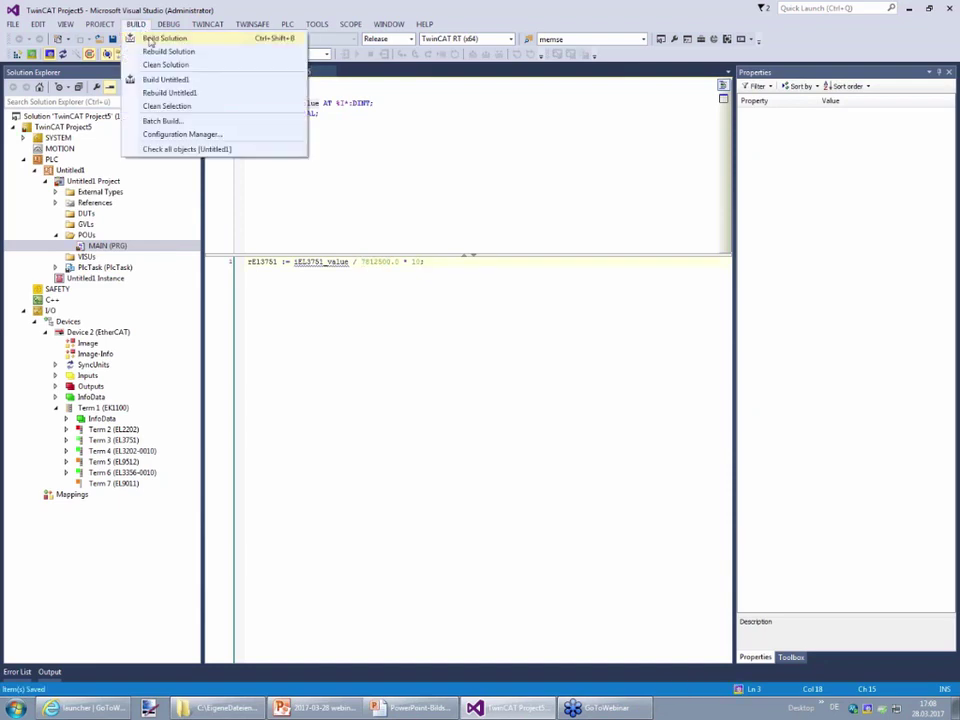
pyautogui.click(150, 37)
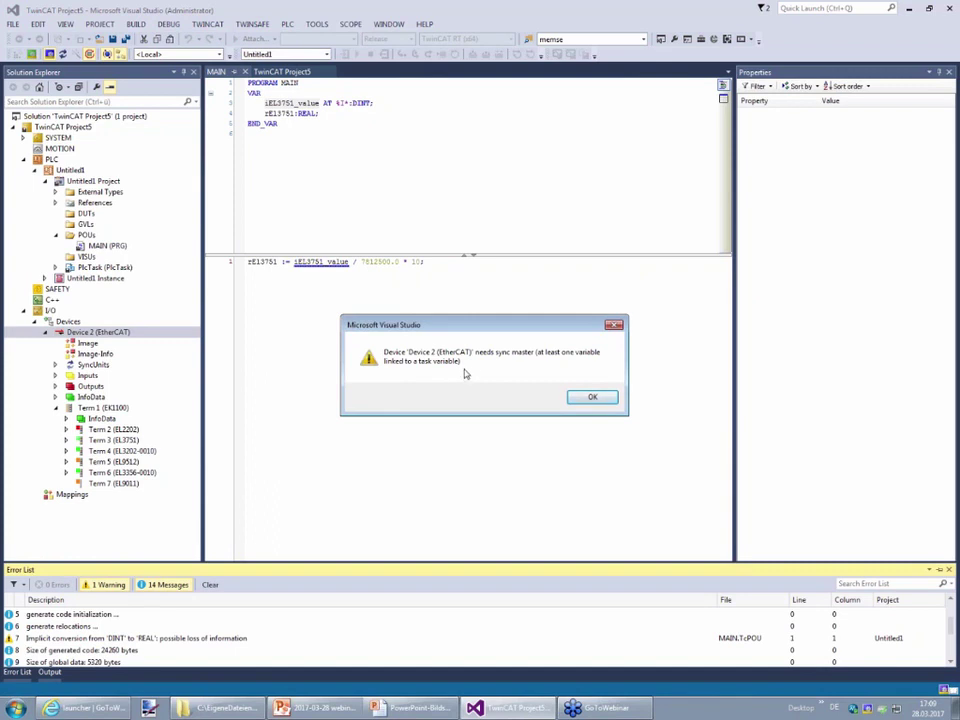
pyautogui.click(592, 397)
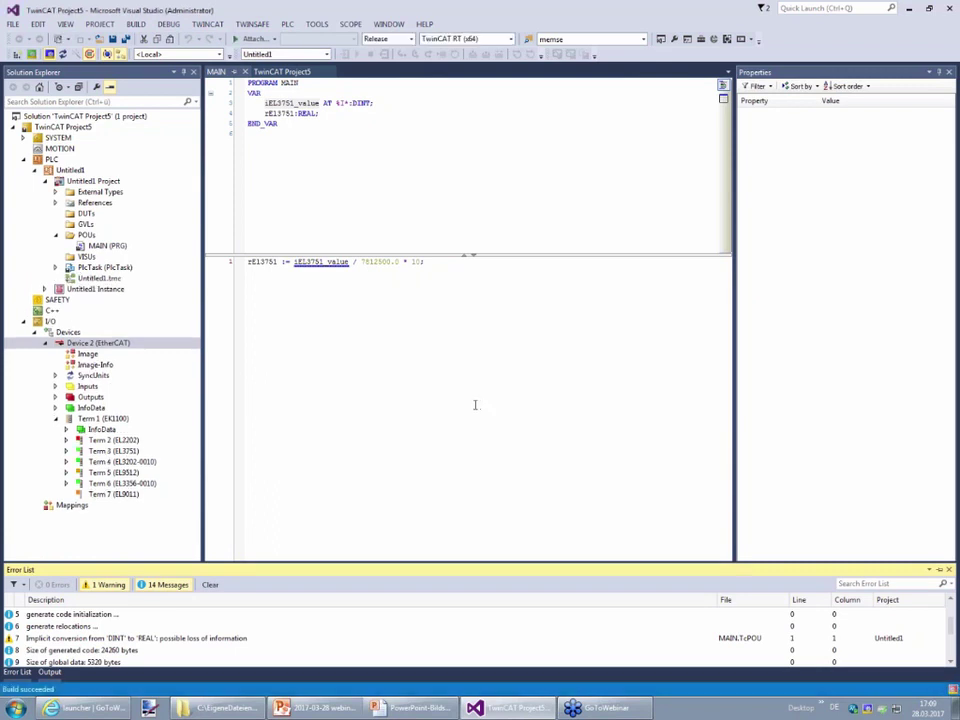
# Link Samples[0] of Term 3 (EL3751) to the PLC variable MAIN.iEL3751_value
pyautogui.click(133, 452)
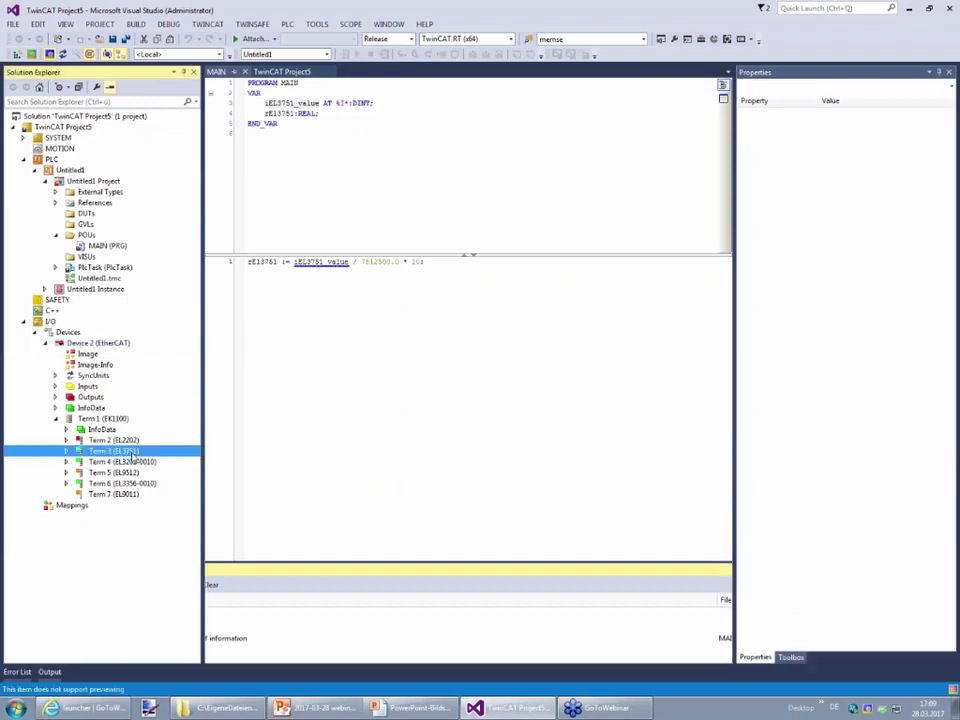
pyautogui.doubleClick(133, 452)
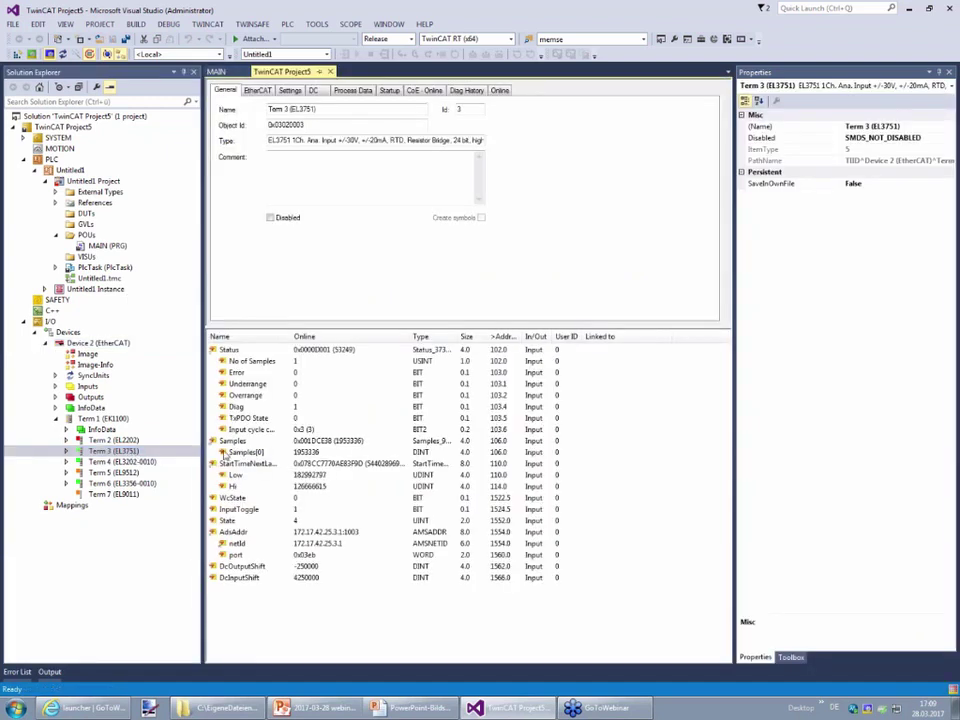
pyautogui.click(265, 453)
pyautogui.doubleClick(256, 456)
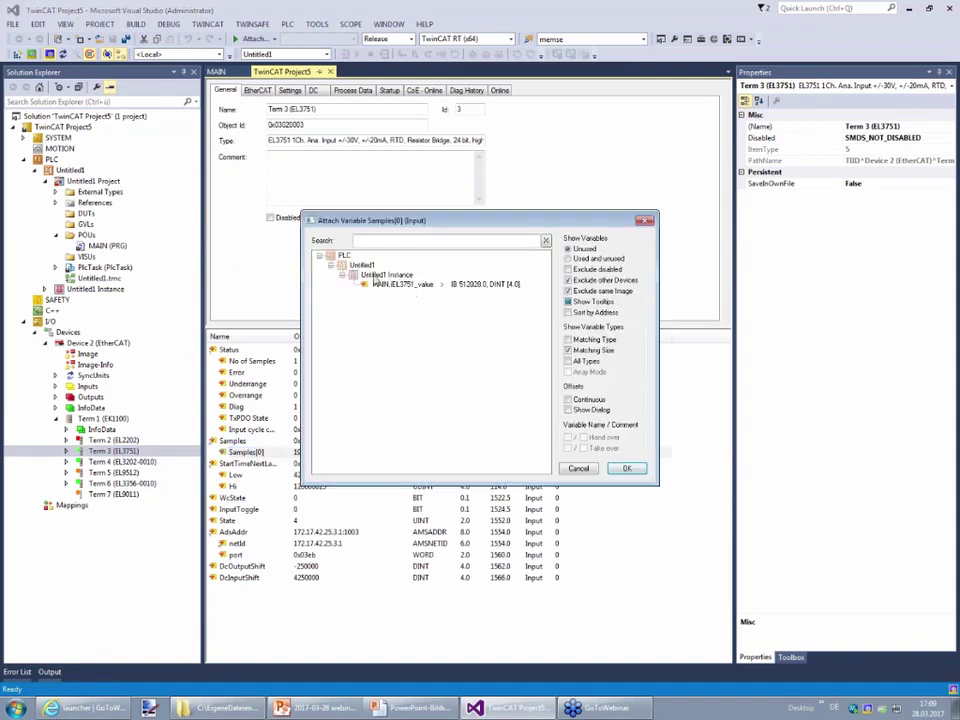
pyautogui.click(390, 285)
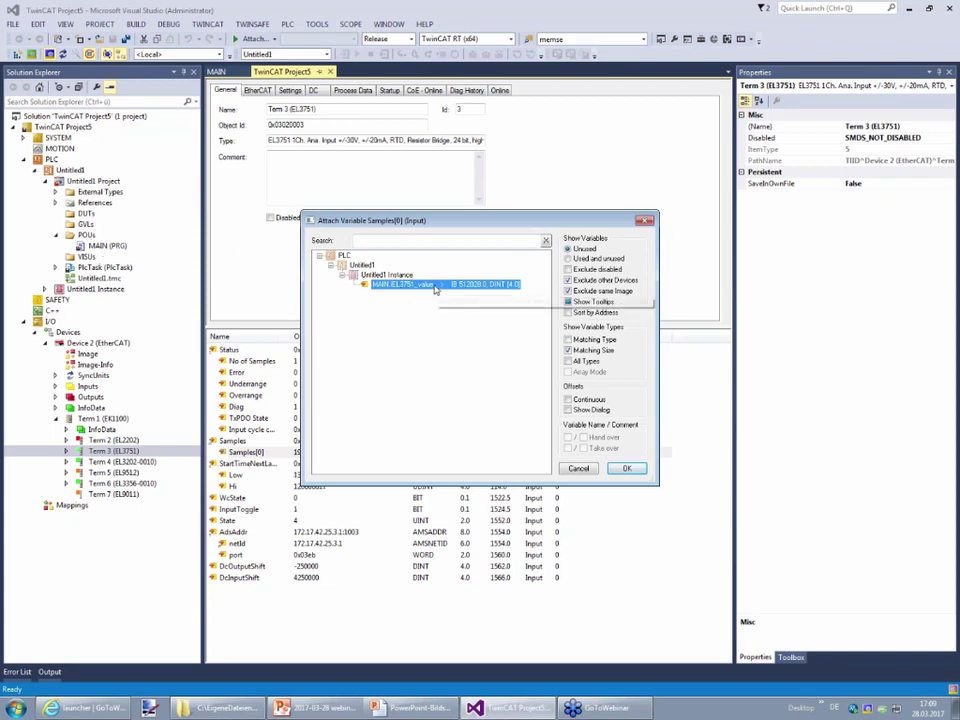
pyautogui.press('Return')
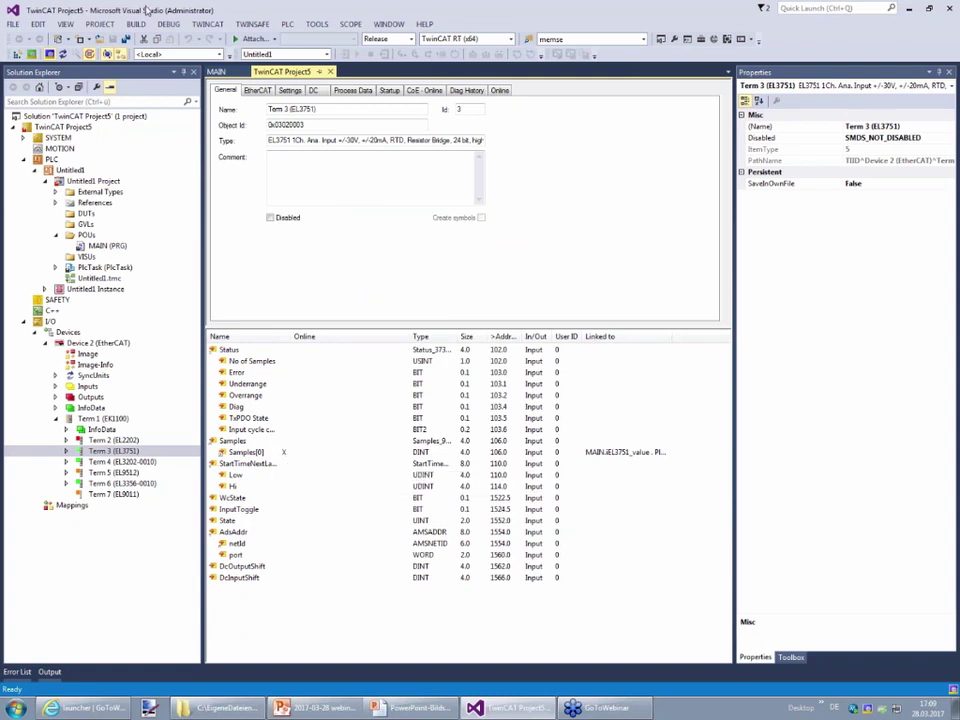
# Save all project files and build the solution
pyautogui.click(127, 37)
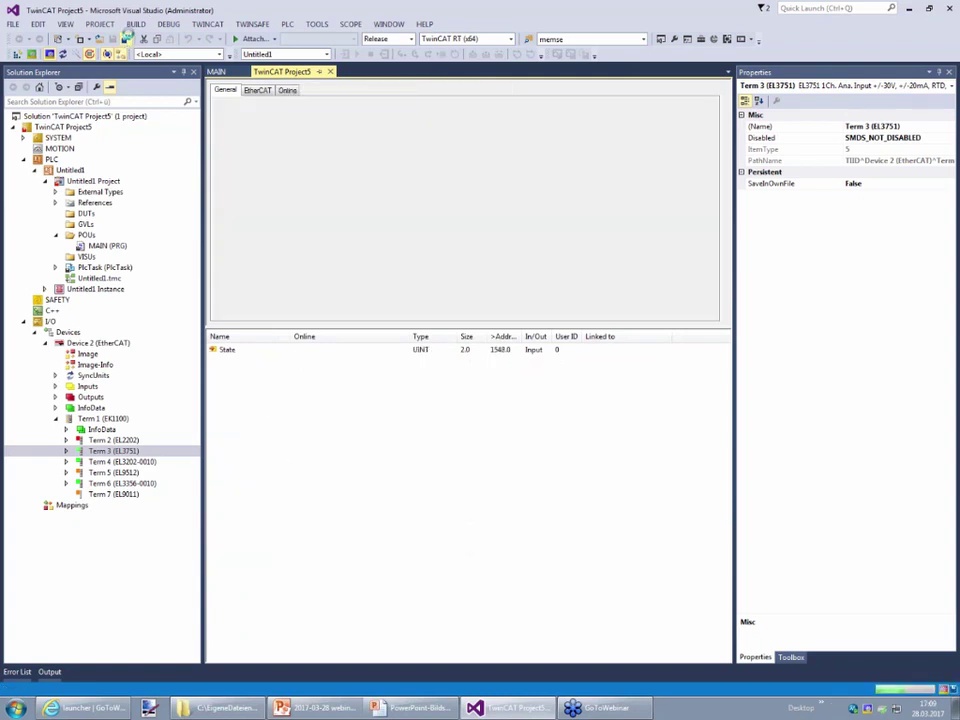
pyautogui.click(135, 23)
pyautogui.click(112, 33)
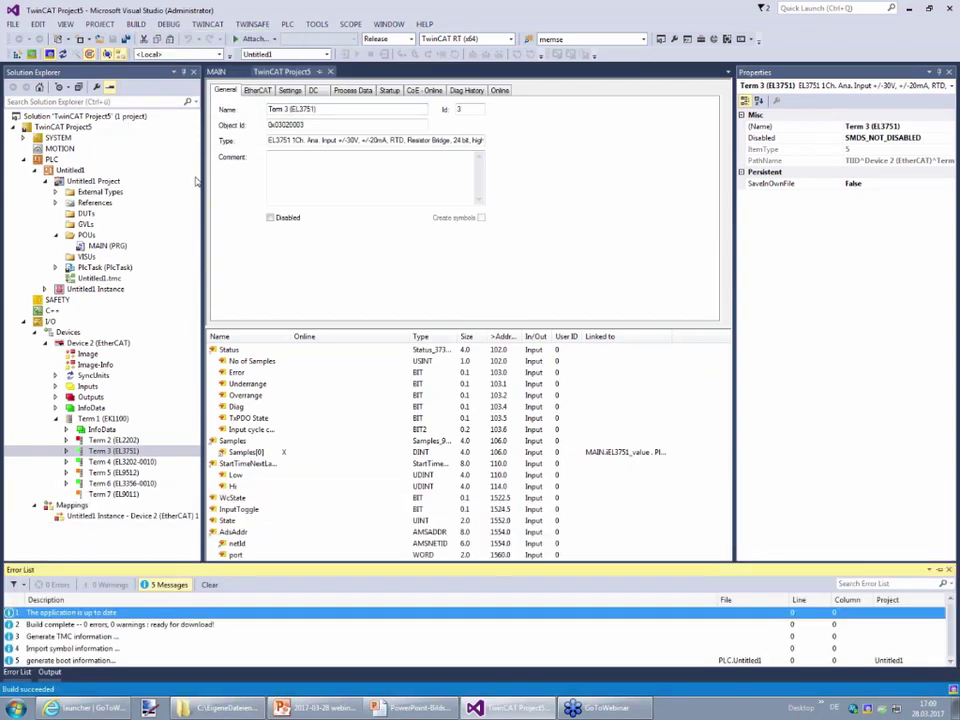
# Activate the configuration, continue past the real-time start diagnostic, and restart the TwinCAT system in Run Mode
pyautogui.click(18, 53)
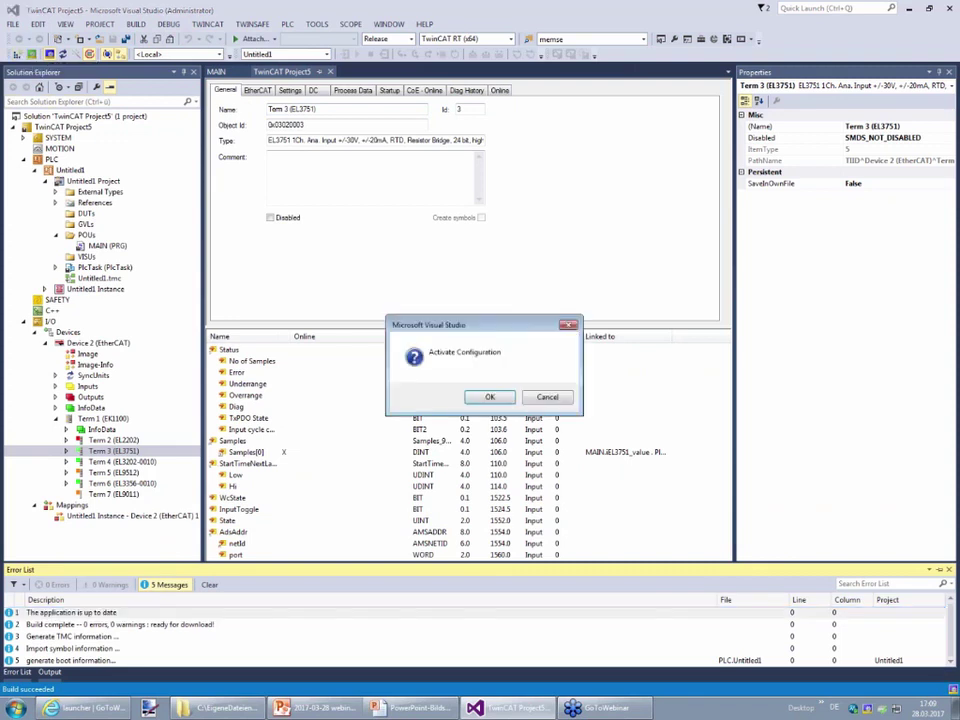
pyautogui.click(490, 397)
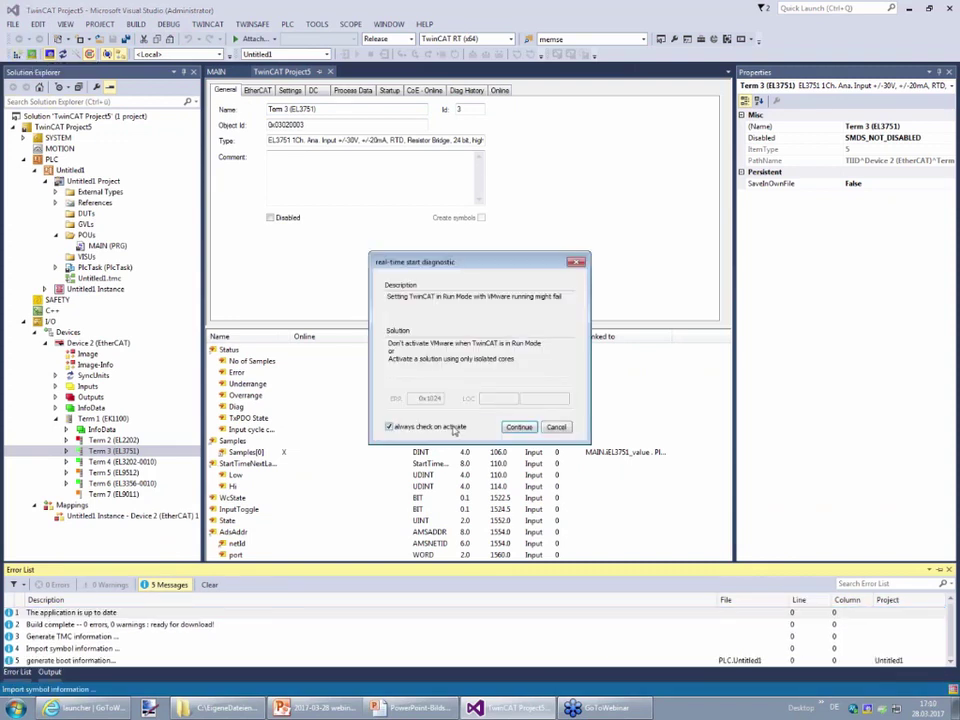
pyautogui.click(452, 428)
pyautogui.click(517, 428)
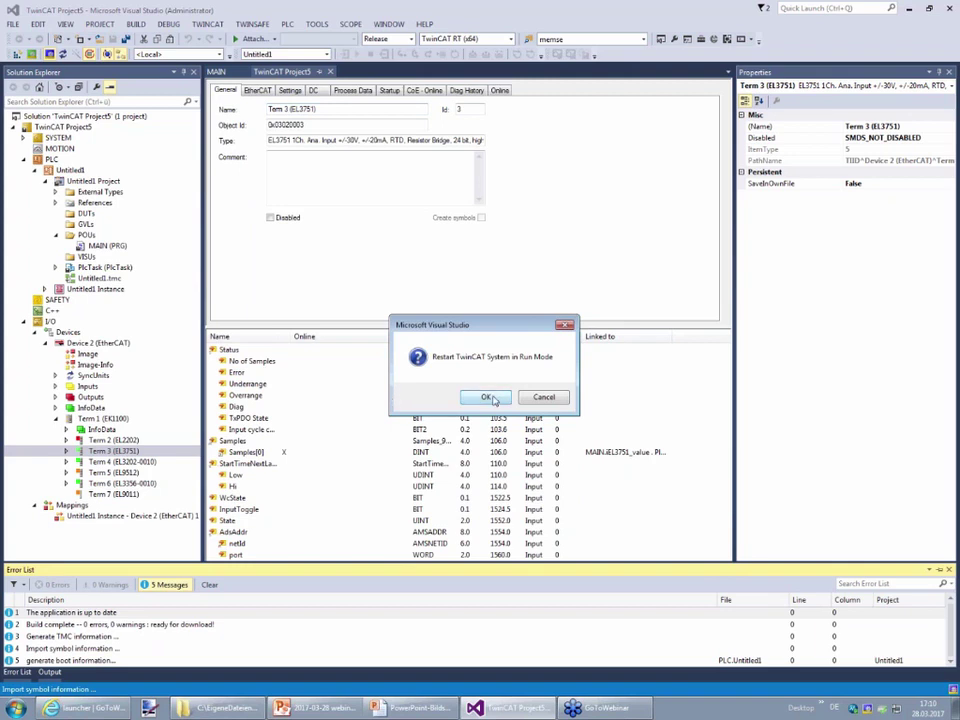
pyautogui.click(488, 397)
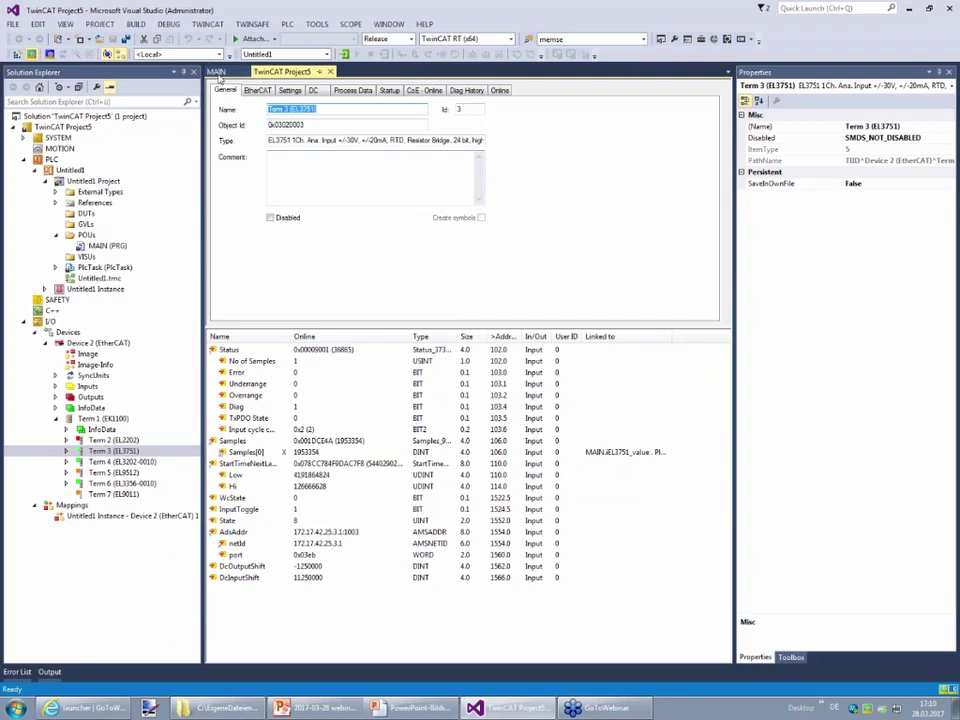
# Log in to the PLC from MAIN, create application Port_851 with download, and start the program
pyautogui.click(216, 71)
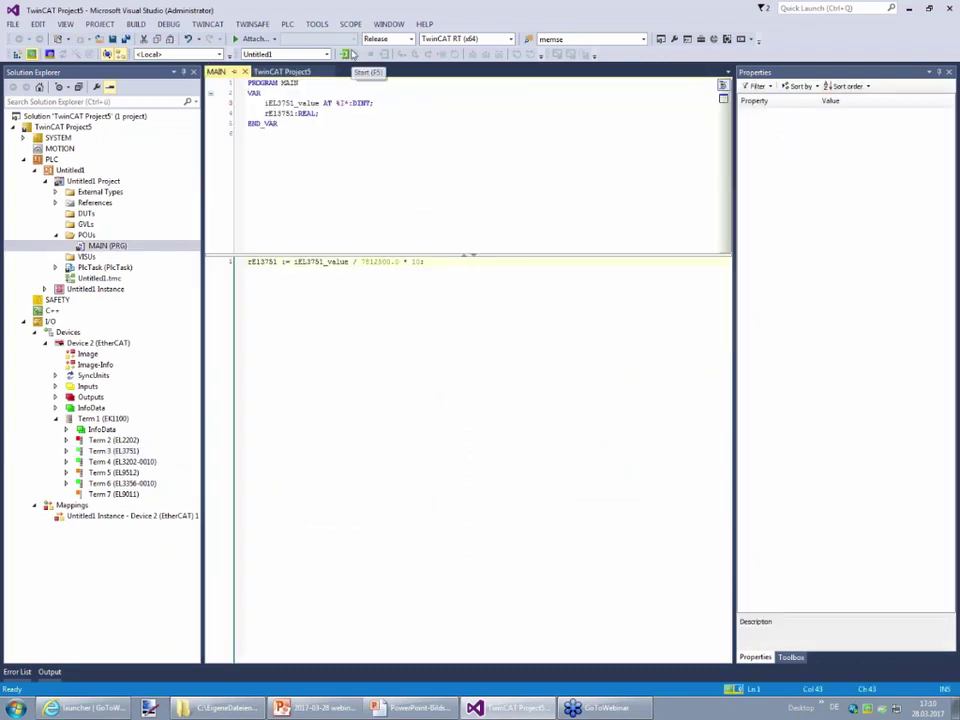
pyautogui.click(343, 55)
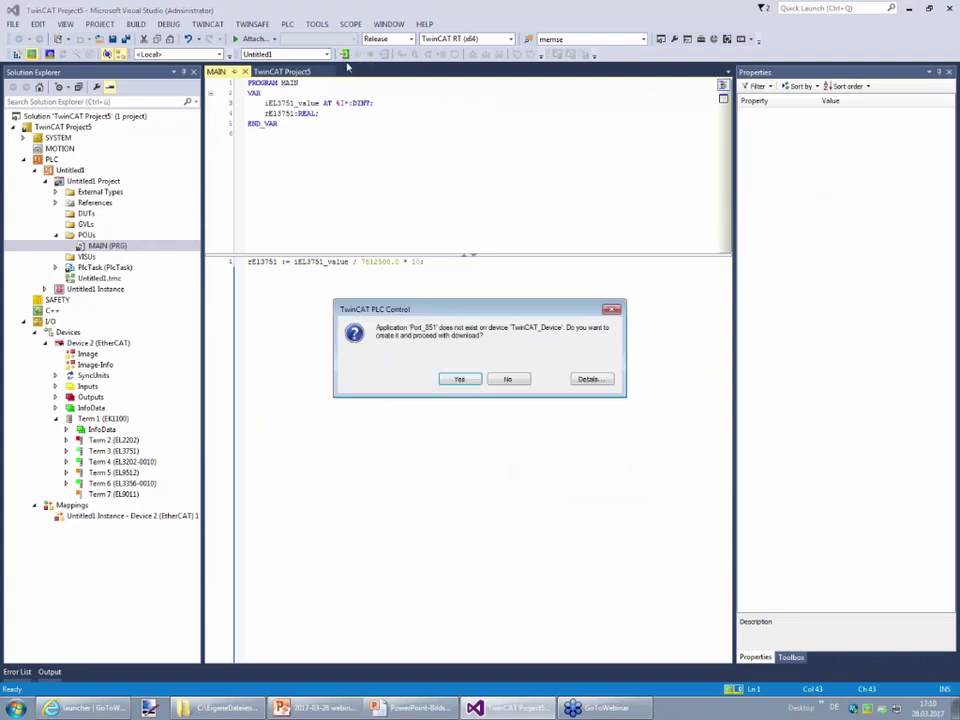
pyautogui.click(456, 378)
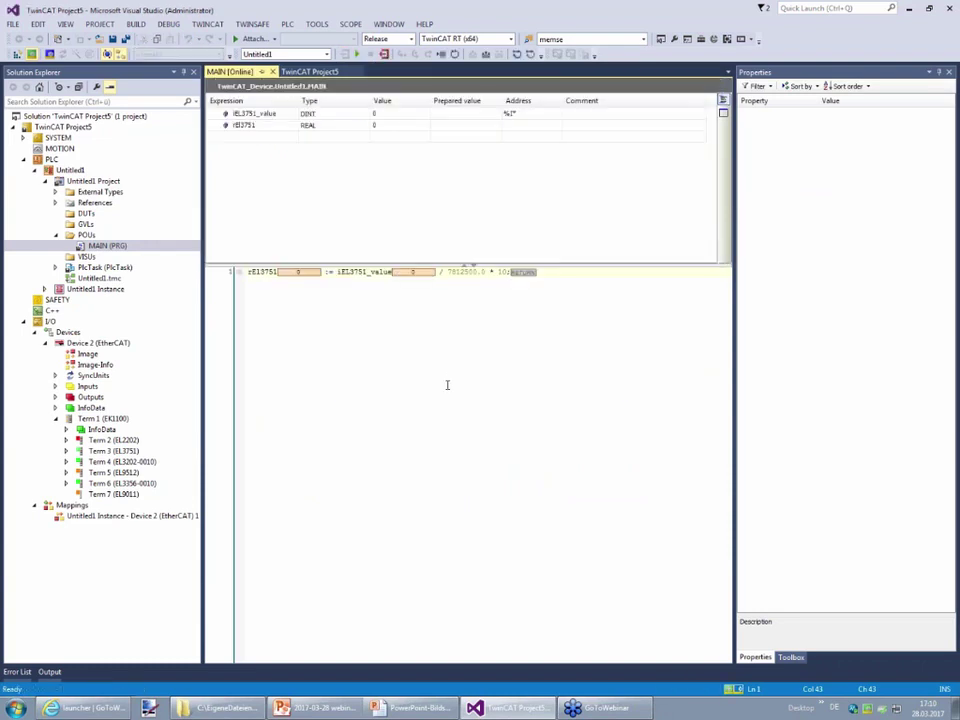
pyautogui.click(357, 54)
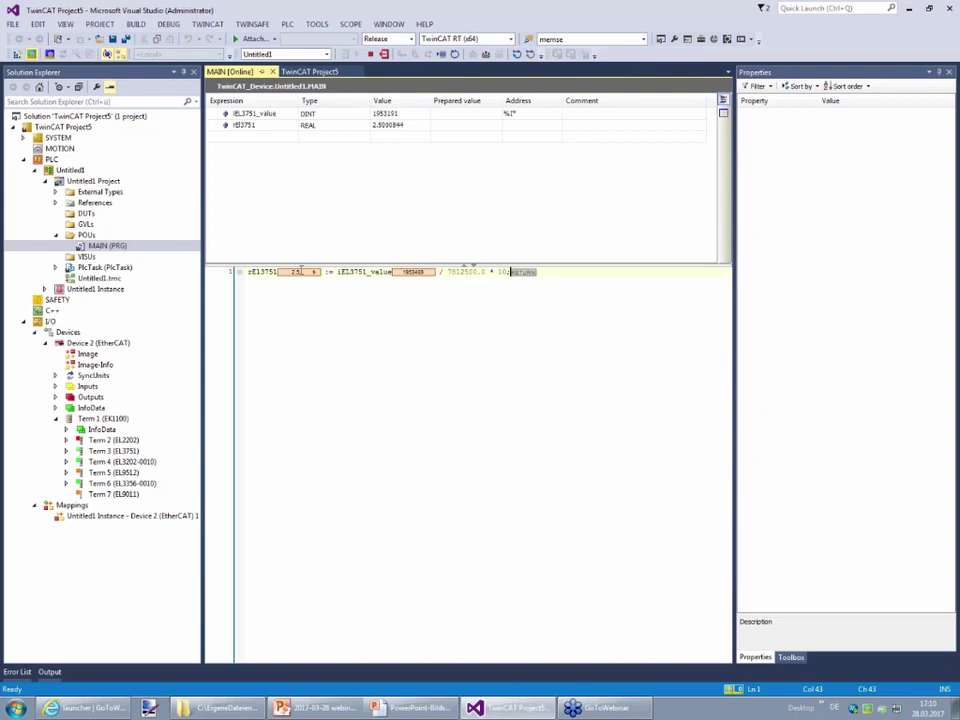
# Switch to the PowerPoint presentation to view the ±10 V measuring range and PLC HMI slides, and return to Visual Studio
pyautogui.moveTo(296, 277)
pyautogui.hotkey('alt', 'Tab')
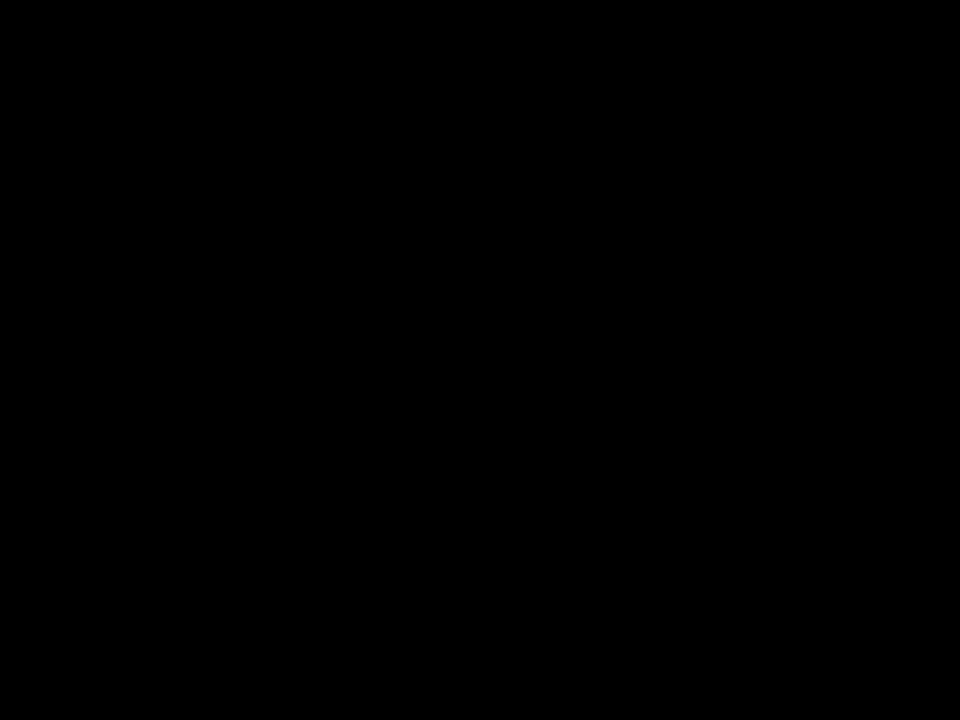
pyautogui.press('Right')
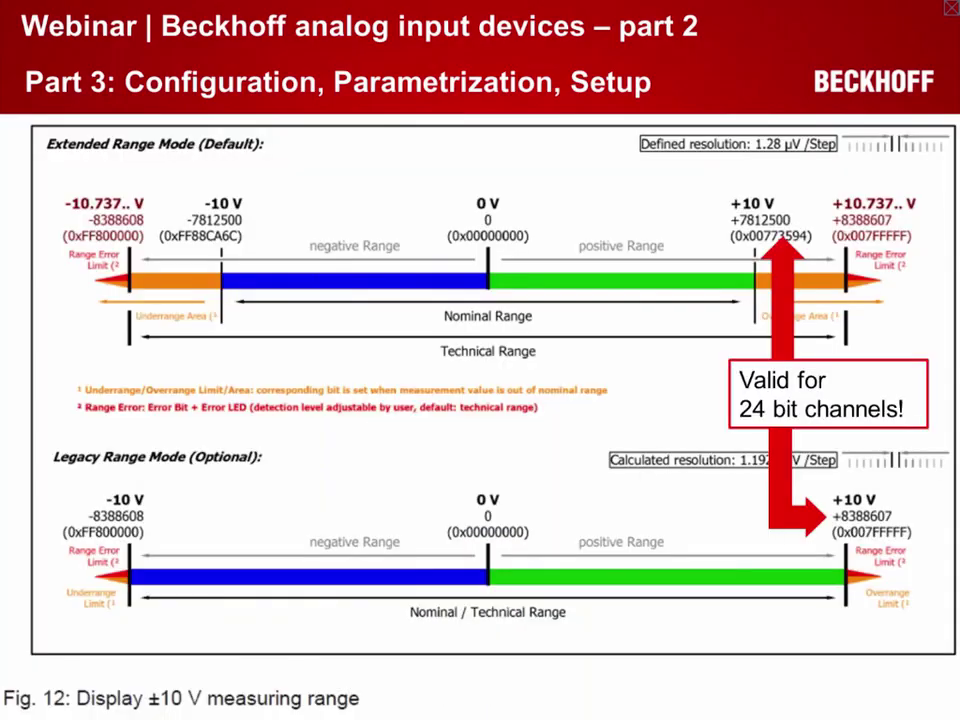
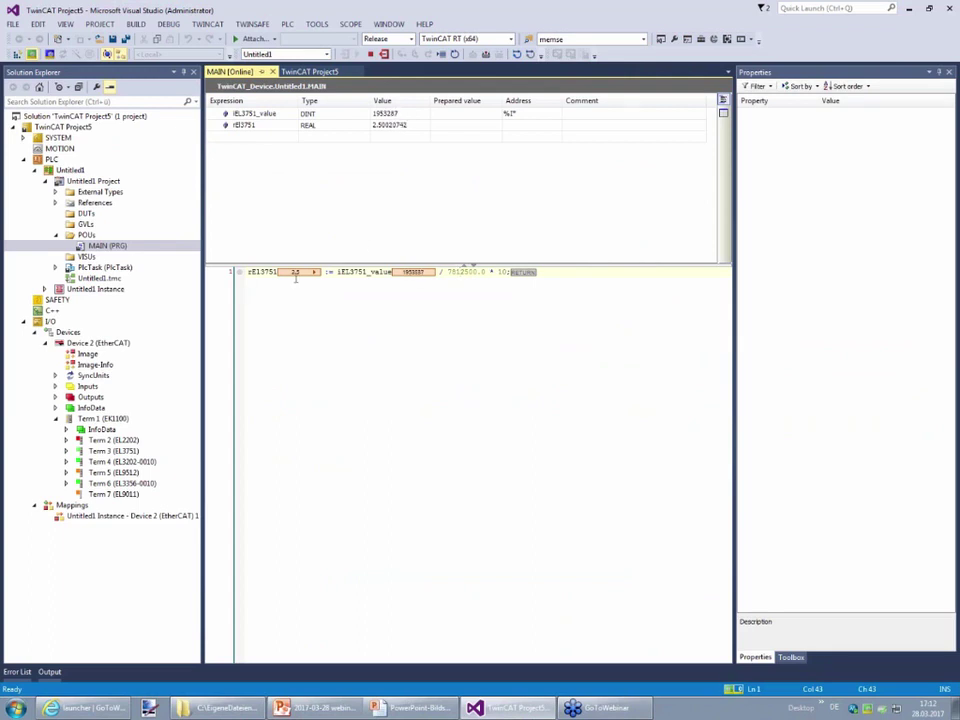
pyautogui.hotkey('alt', 'Tab')
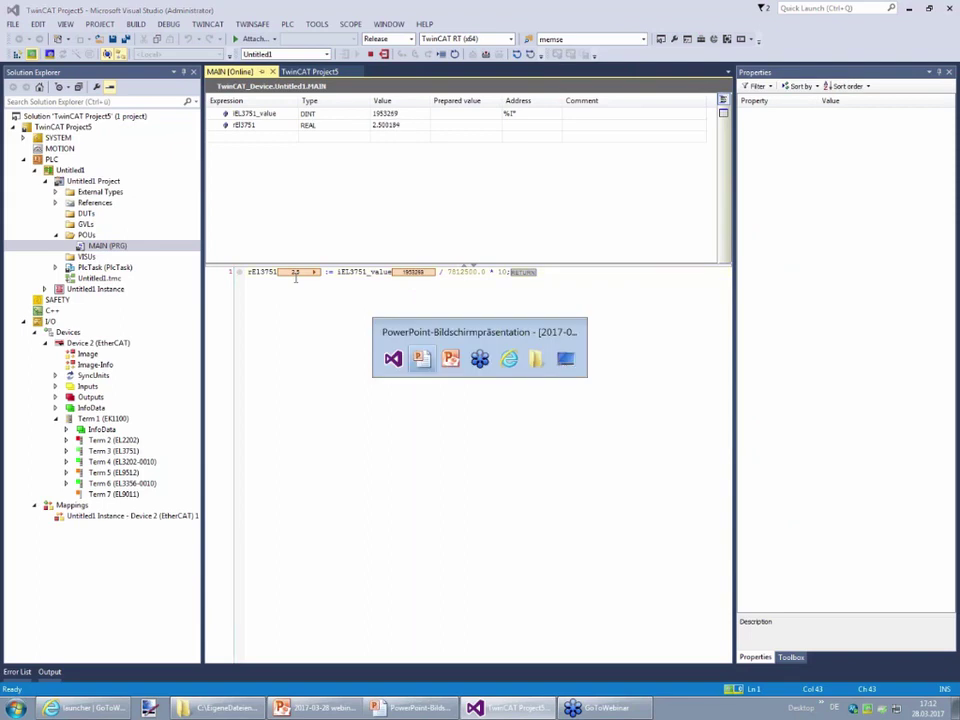
pyautogui.press('Right')
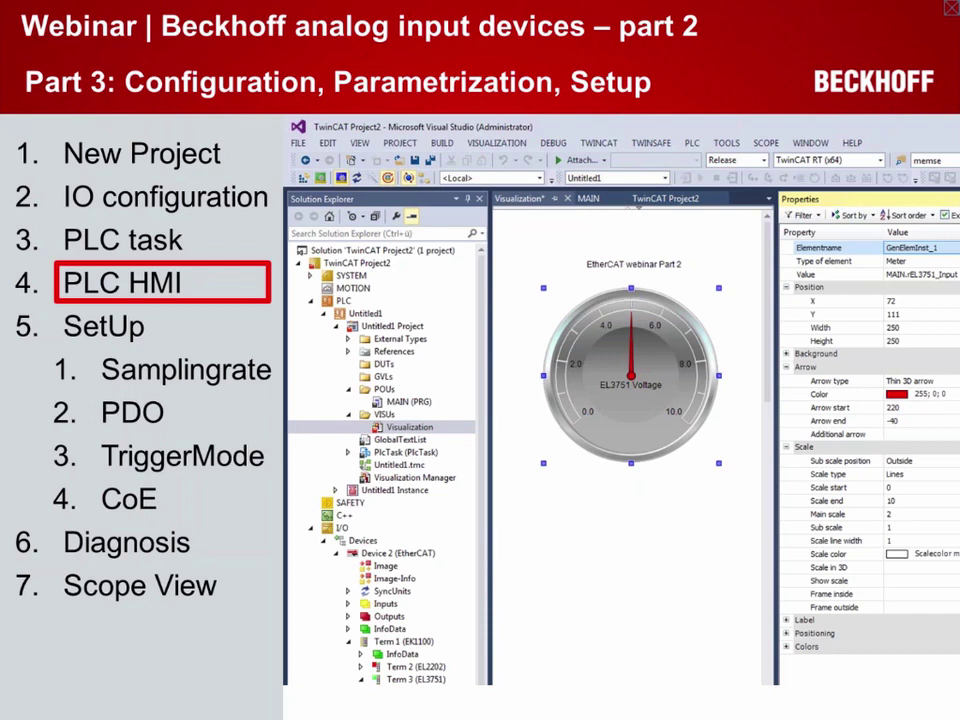
pyautogui.hotkey('alt', 'Tab')
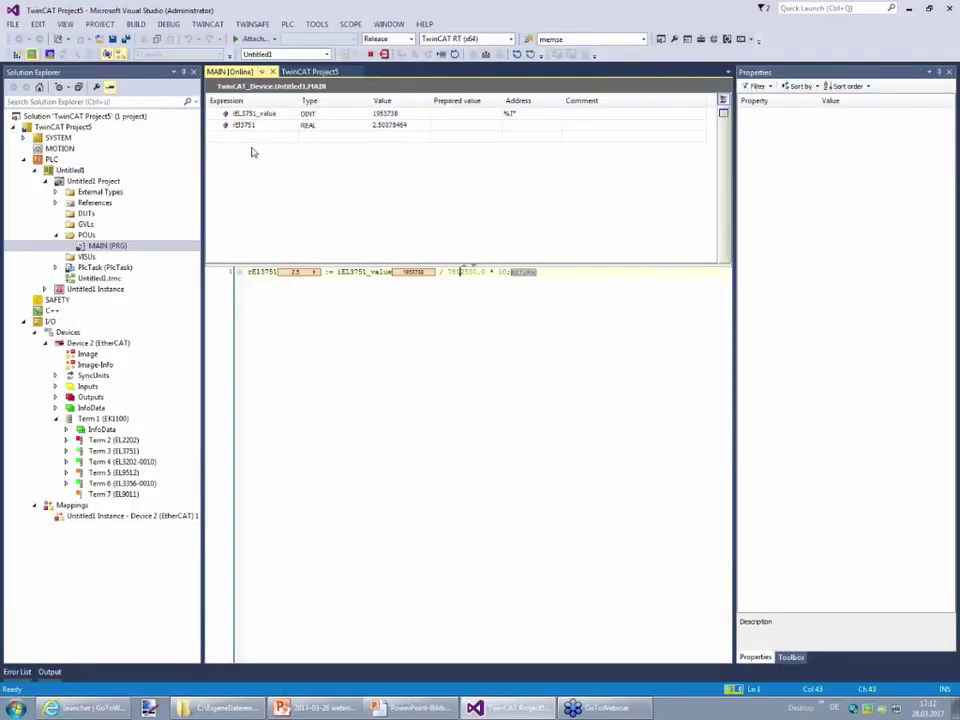
# Log out of the PLC and add a visualization named Visualization to the VISUs folder, without activating the VisuSymbols library
pyautogui.click(384, 54)
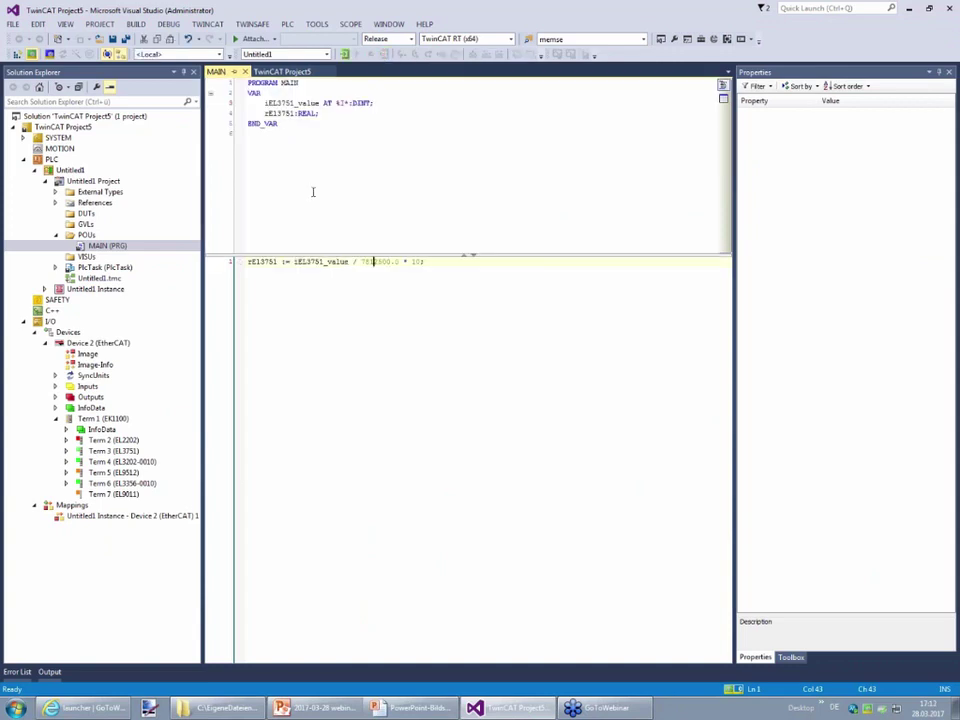
pyautogui.click(88, 257)
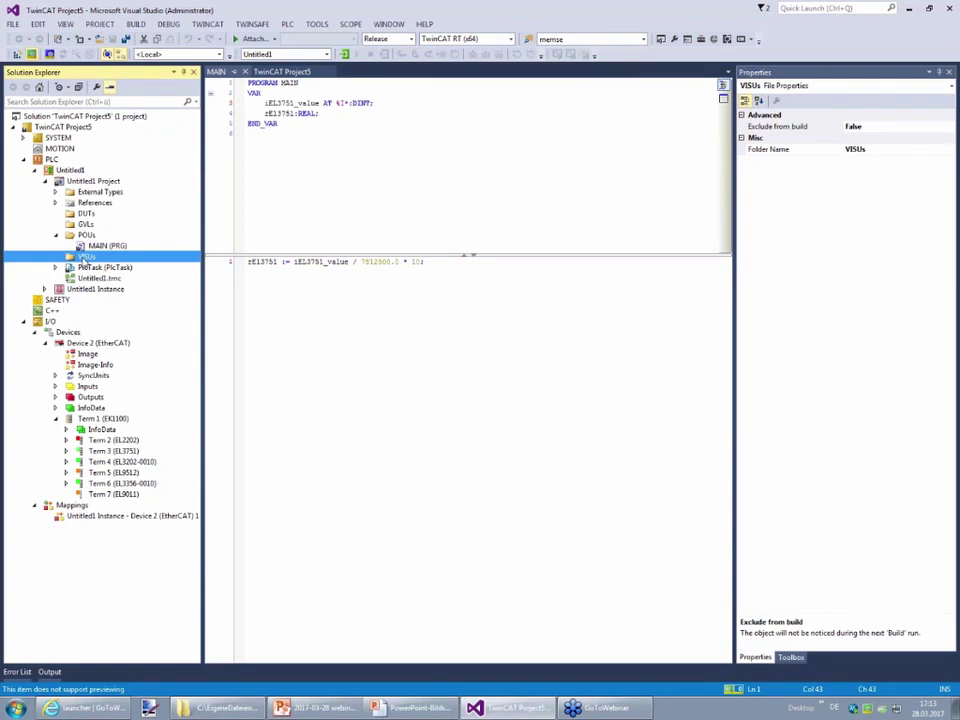
pyautogui.rightClick(83, 258)
pyautogui.moveTo(150, 266)
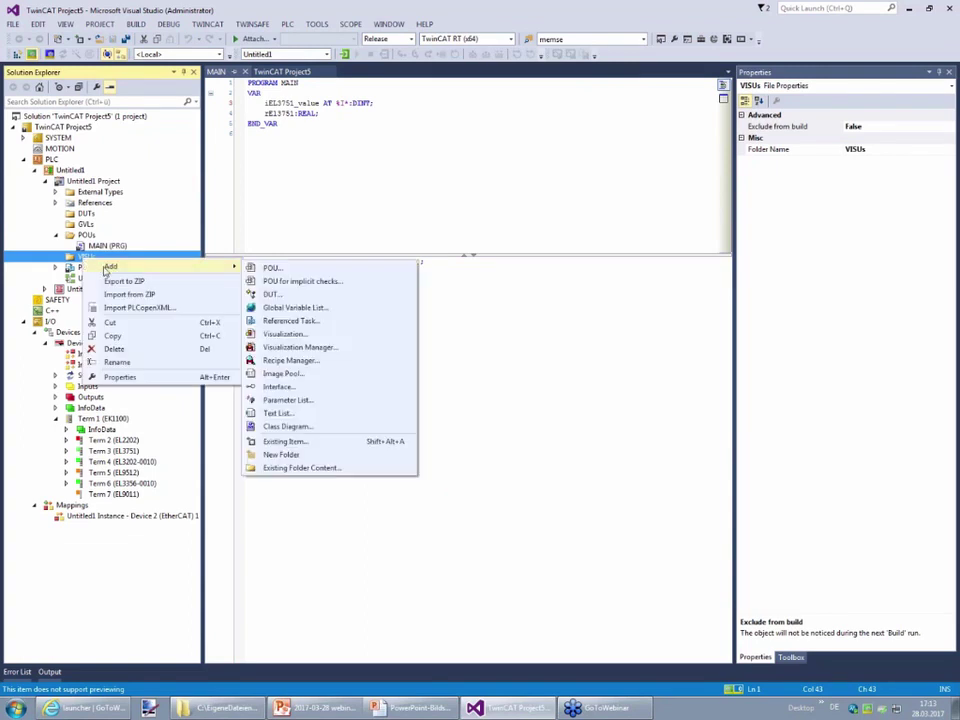
pyautogui.click(290, 335)
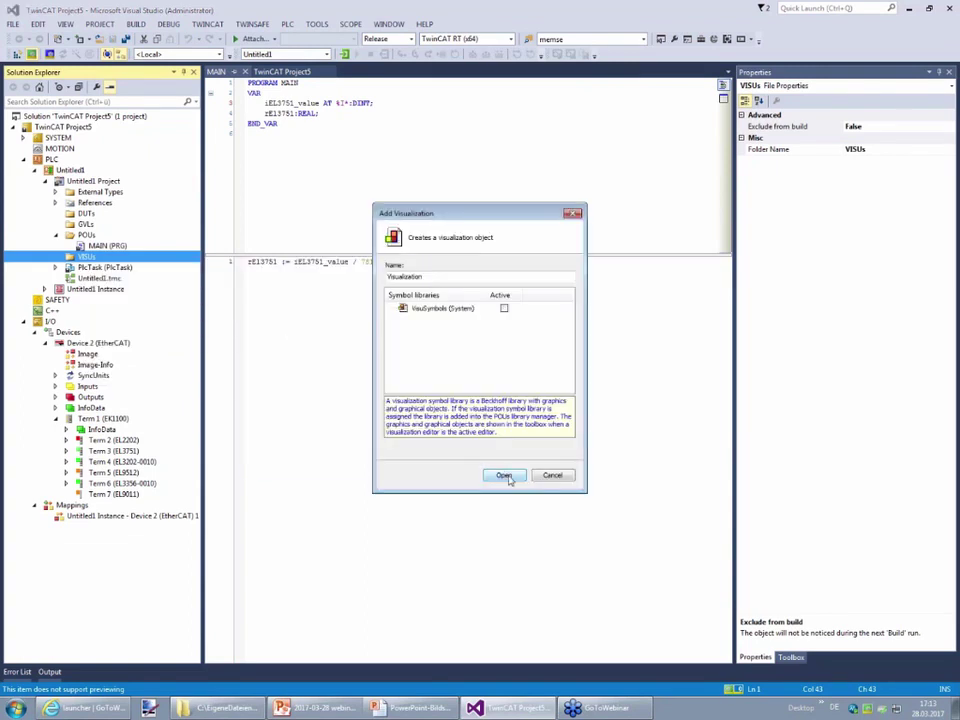
pyautogui.click(507, 476)
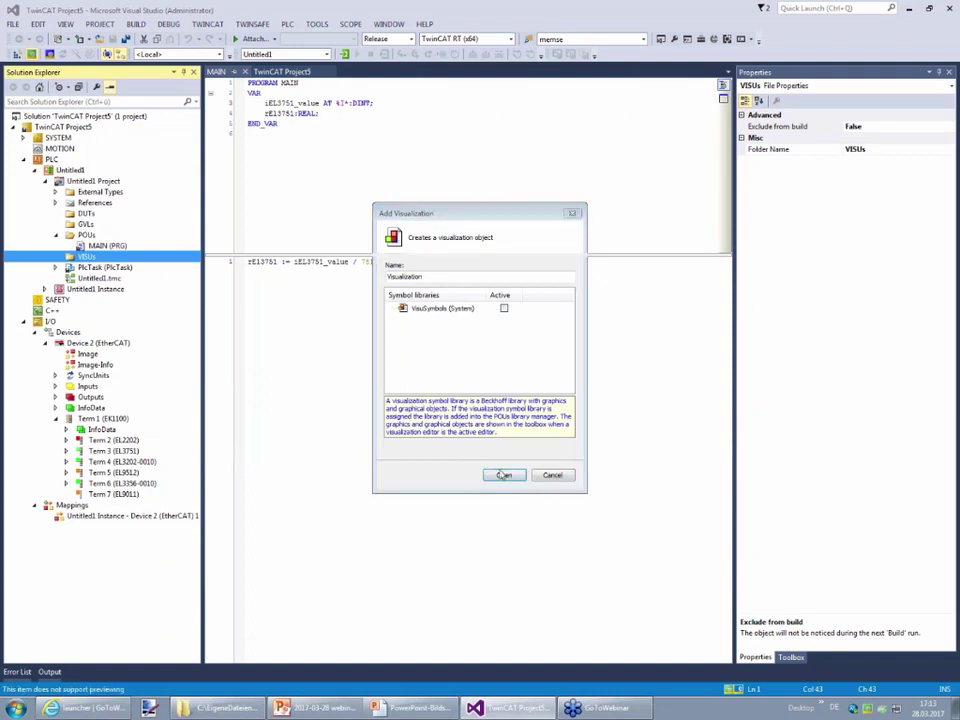
pyautogui.click(504, 475)
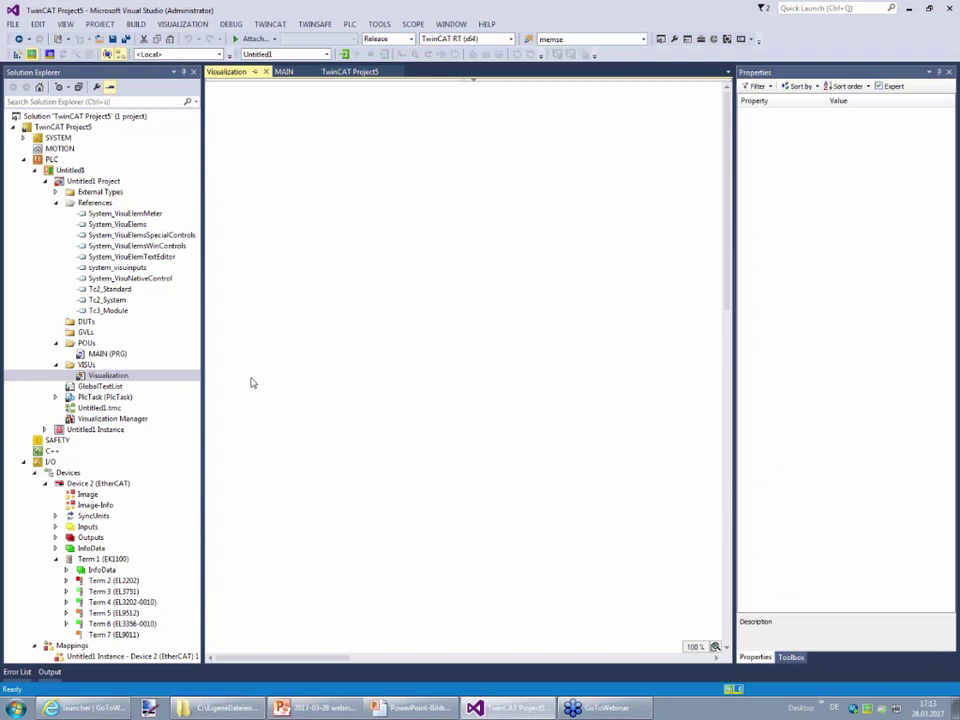
# Place a label near the top of the visualization reading EL3751 Voltage Measurement, wide enough to show the full text
pyautogui.click(791, 657)
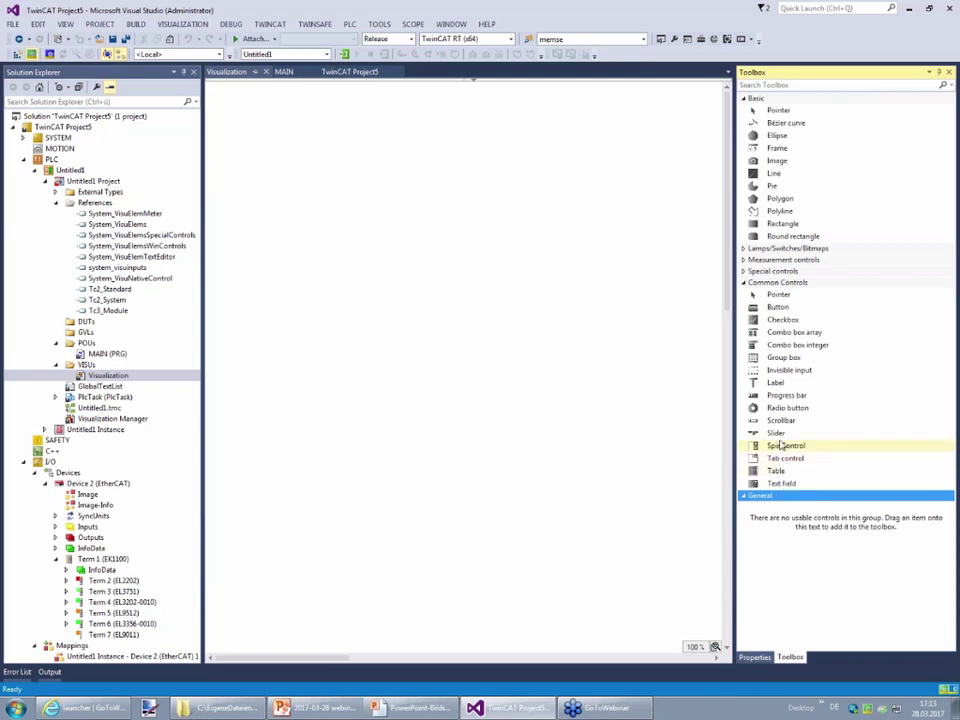
pyautogui.moveTo(777, 382); pyautogui.dragTo(259, 108)
pyautogui.doubleClick(300, 117)
pyautogui.write('EL3751')
pyautogui.press('Return')
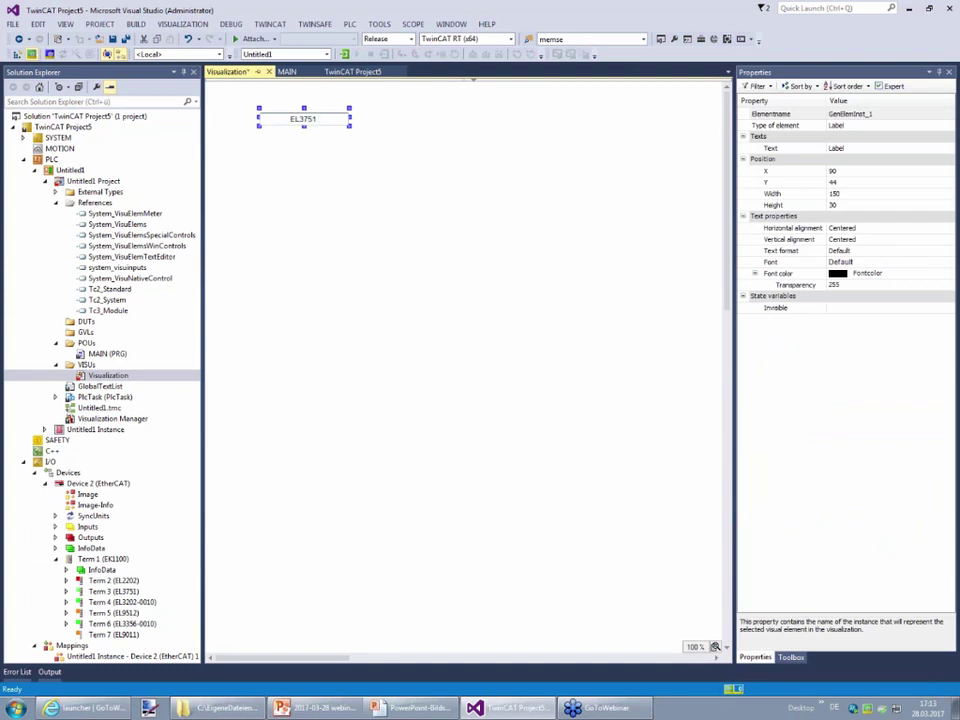
pyautogui.write('Voltage Measurement')
pyautogui.click(405, 174)
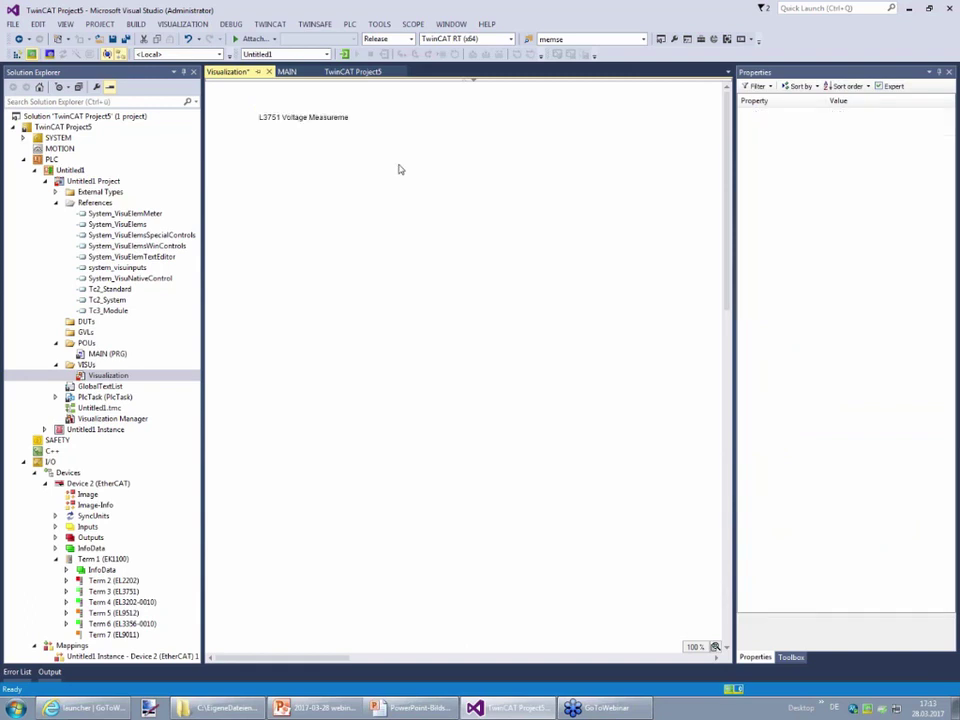
pyautogui.doubleClick(319, 122)
pyautogui.press('Return')
pyautogui.click(345, 201)
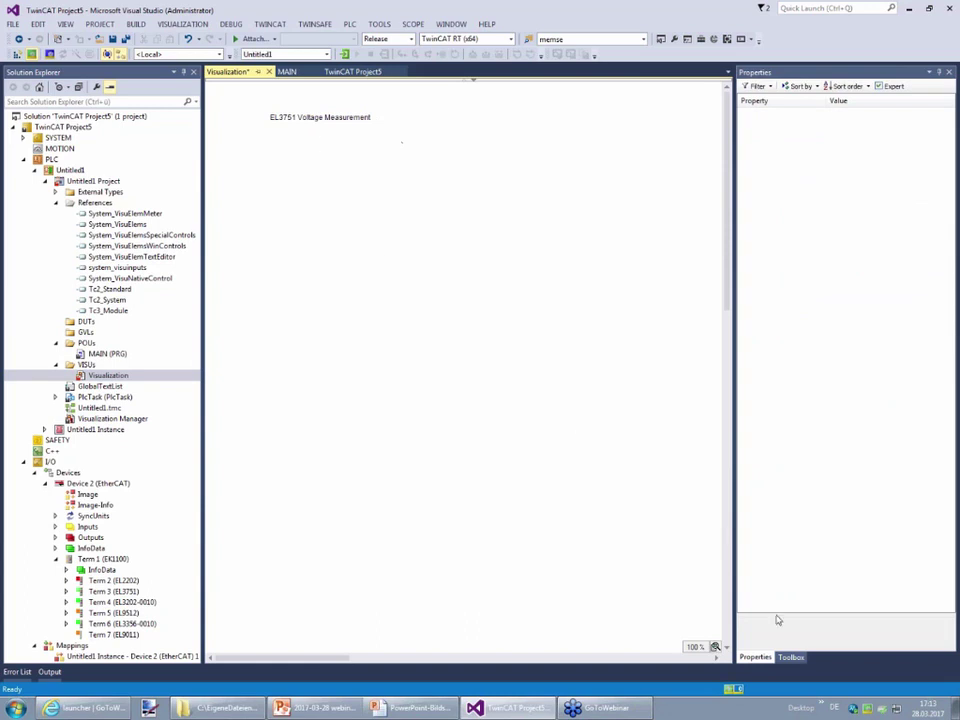
# Place a 250 by 250 Meter element beneath the label, at about X 65, Y 98
pyautogui.click(793, 657)
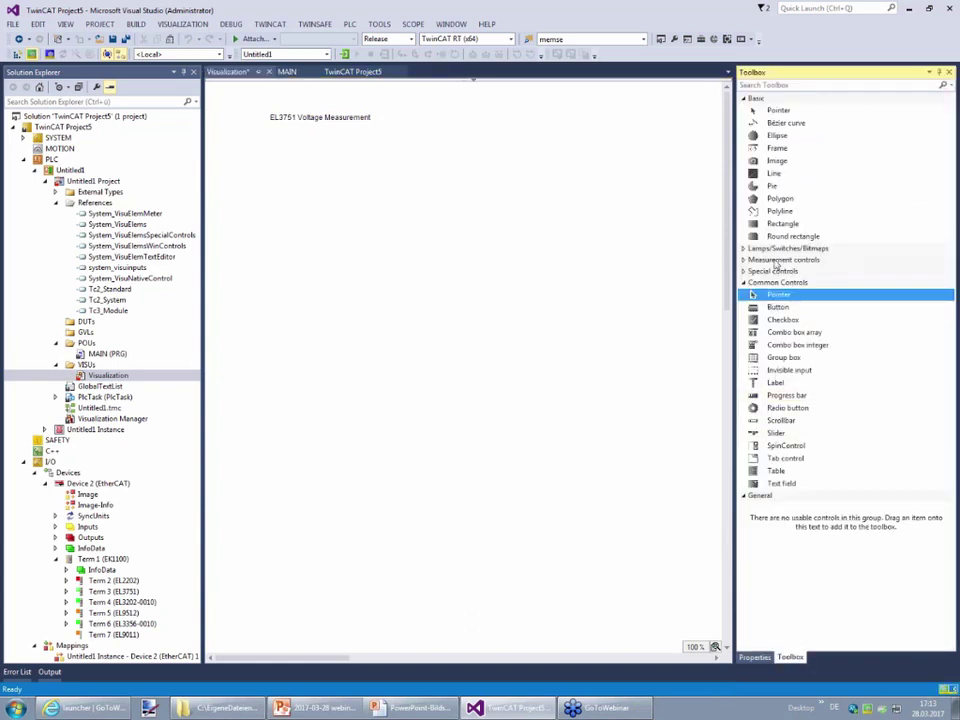
pyautogui.click(745, 261)
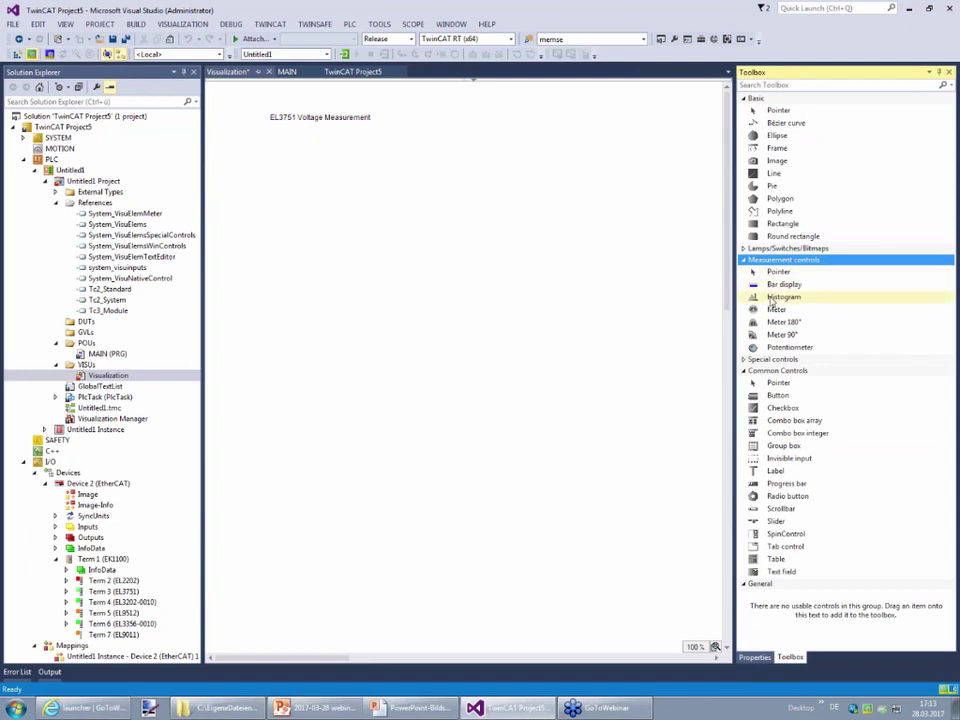
pyautogui.moveTo(776, 309); pyautogui.dragTo(320, 212)
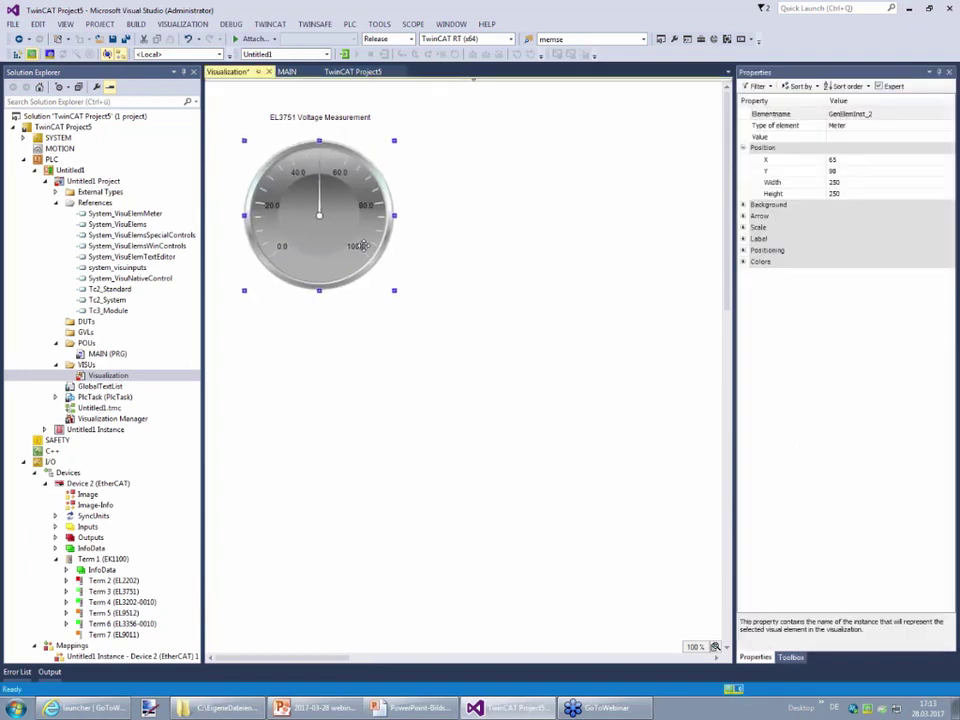
# Set the meter's arrow color to Red
pyautogui.click(743, 215)
pyautogui.click(870, 241)
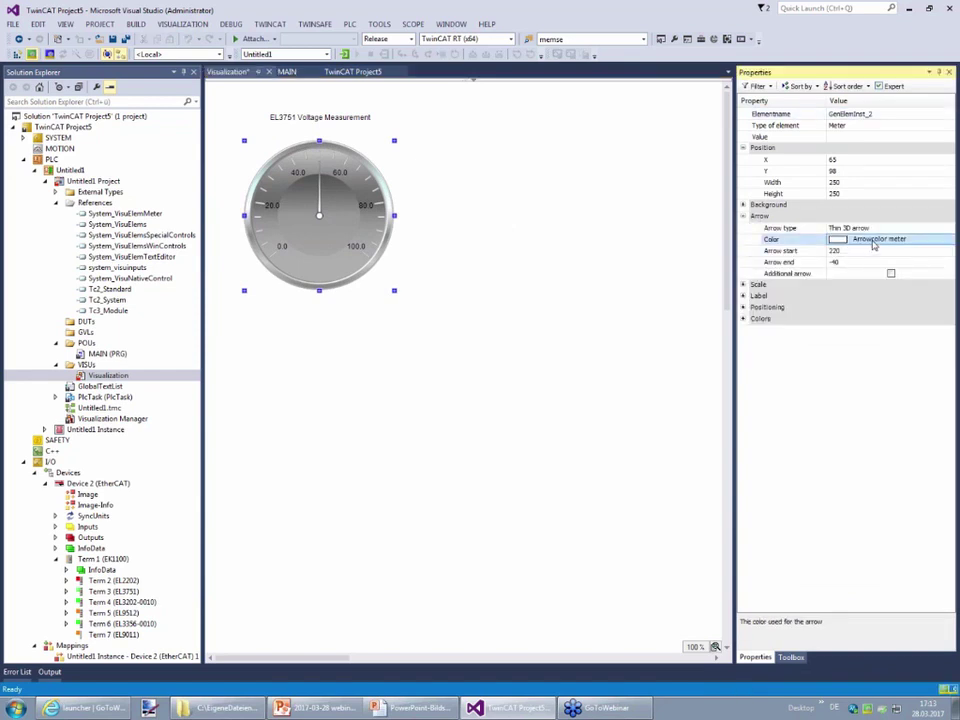
pyautogui.click(944, 241)
pyautogui.click(424, 215)
pyautogui.click(436, 351)
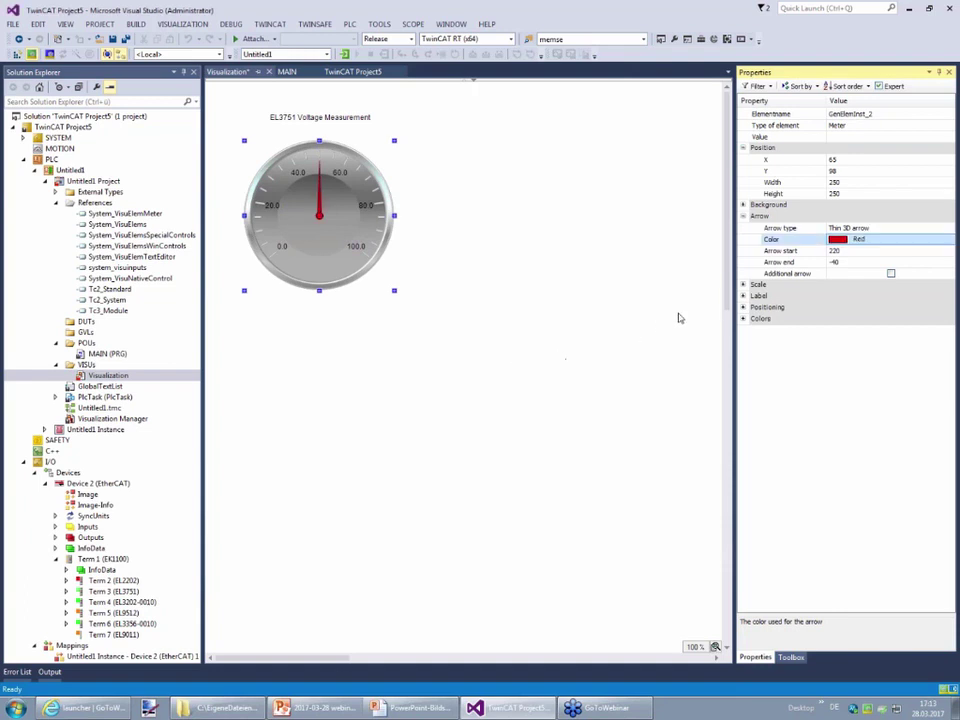
# Set the meter's sub scale to 1, main scale to 2 and scale end to 10
pyautogui.click(743, 284)
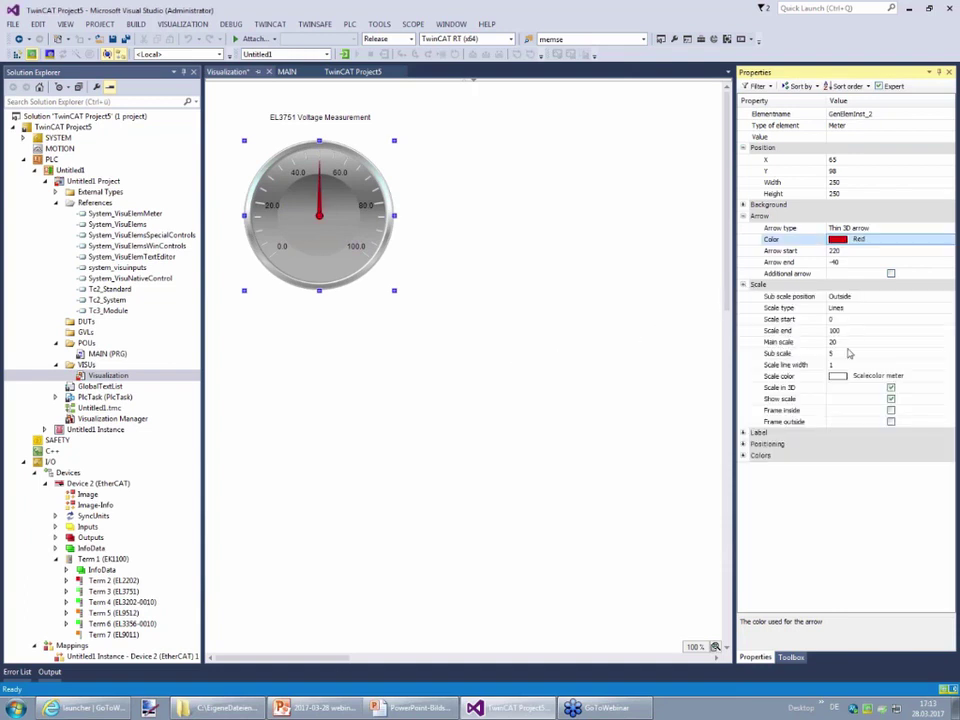
pyautogui.click(848, 353)
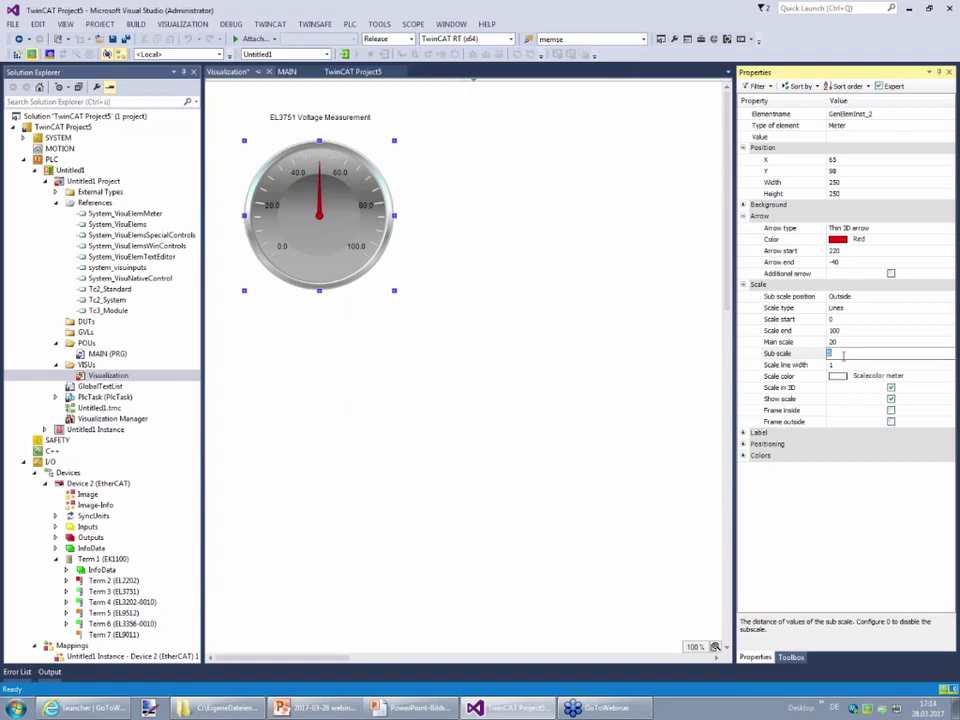
pyautogui.write('1')
pyautogui.click(840, 342)
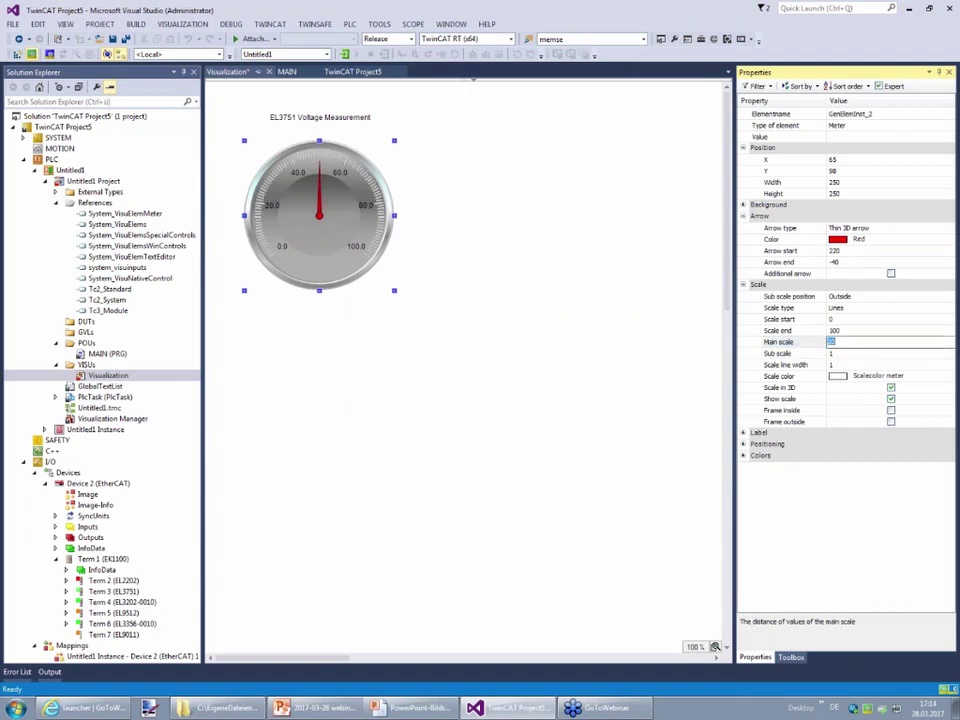
pyautogui.write('2')
pyautogui.click(840, 331)
pyautogui.write('10')
pyautogui.click(627, 362)
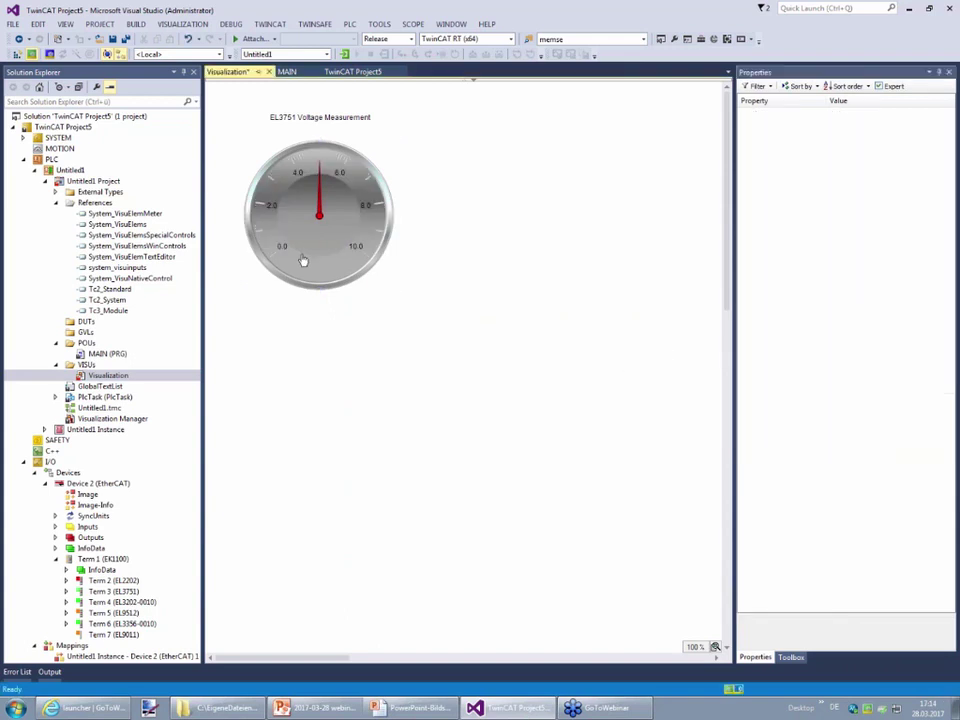
# Set the meter's label unit text to Voltage Control
pyautogui.click(258, 204)
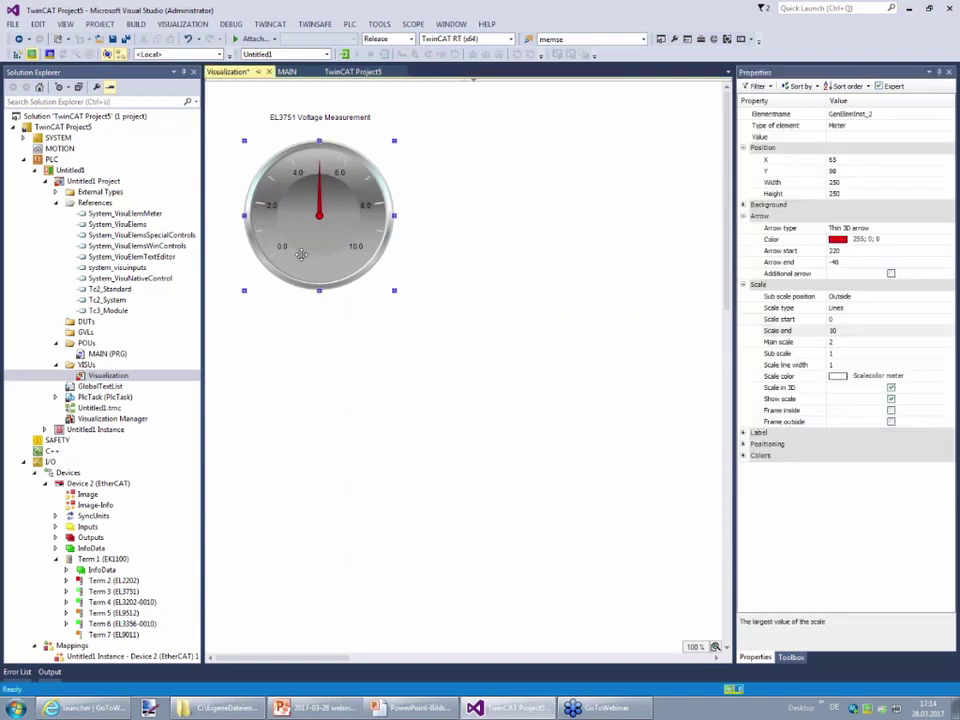
pyautogui.click(744, 432)
pyautogui.click(866, 456)
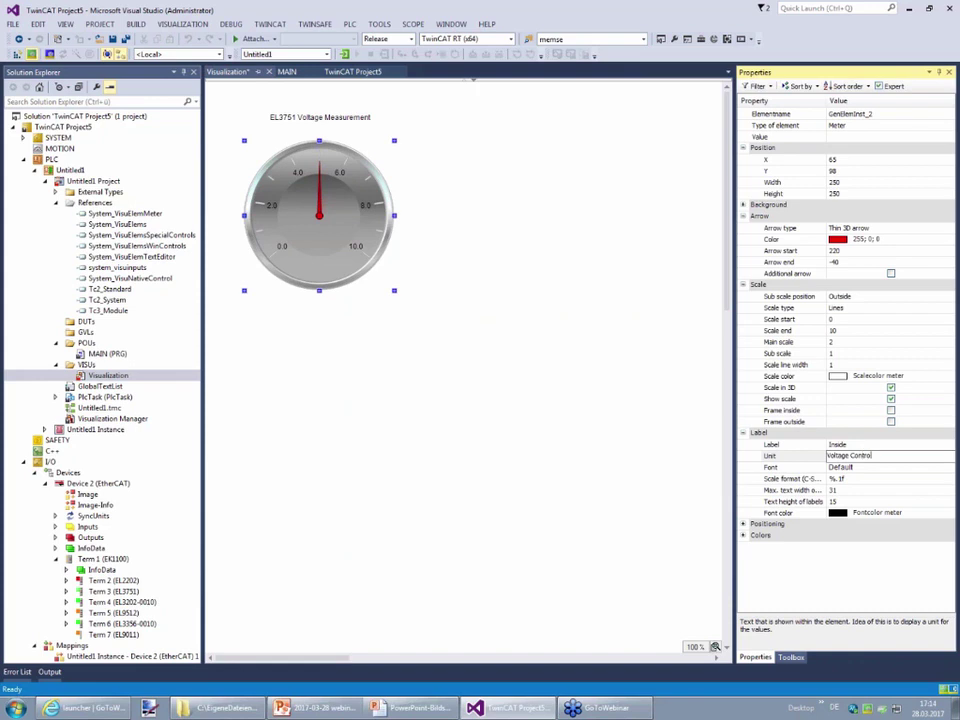
pyautogui.press('Return')
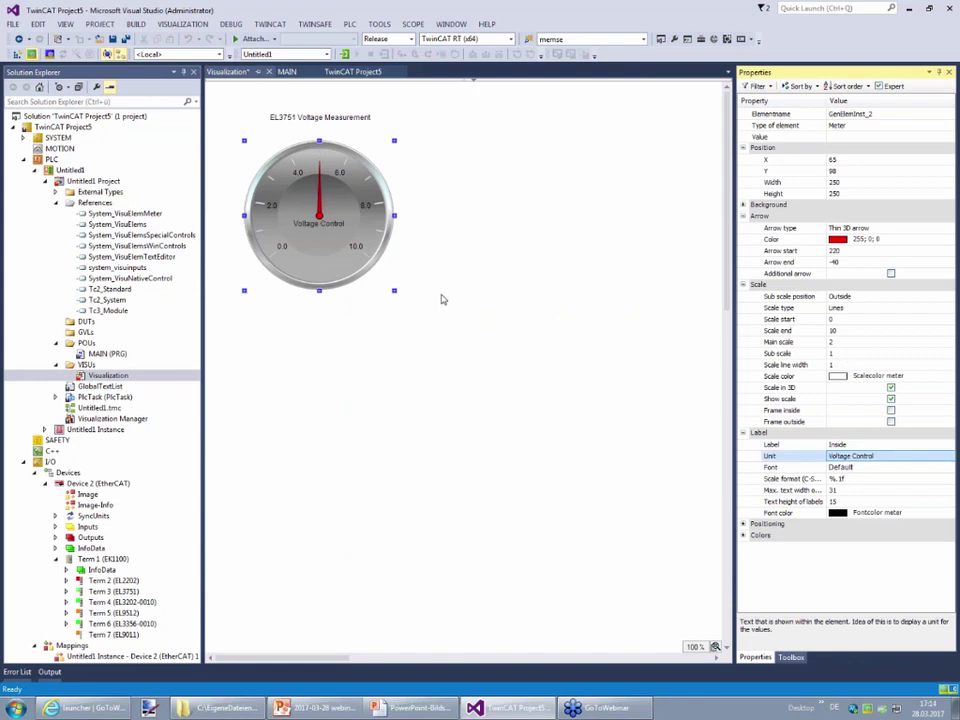
# Link the meter's value to the REAL variable rEl3751 from the MAIN program of Untitled1
pyautogui.click(762, 137)
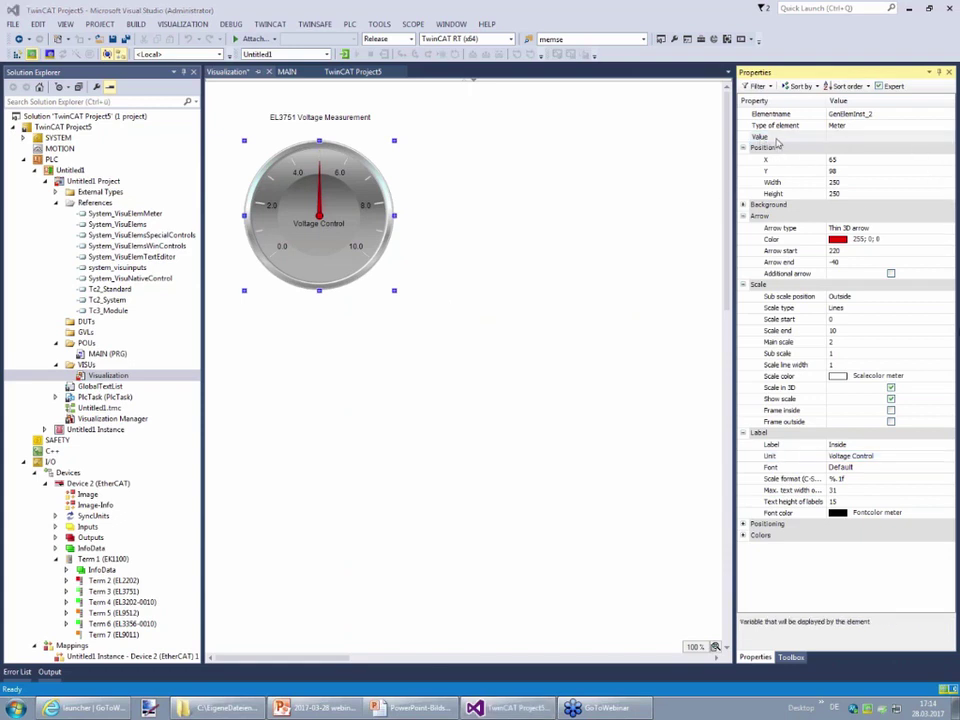
pyautogui.click(938, 137)
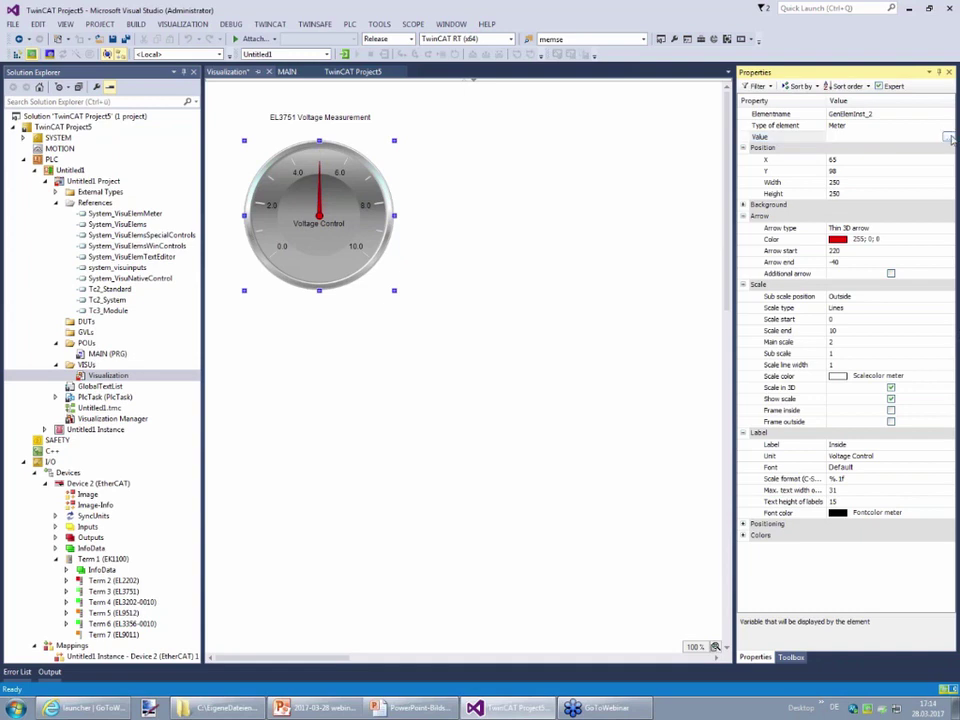
pyautogui.click(947, 137)
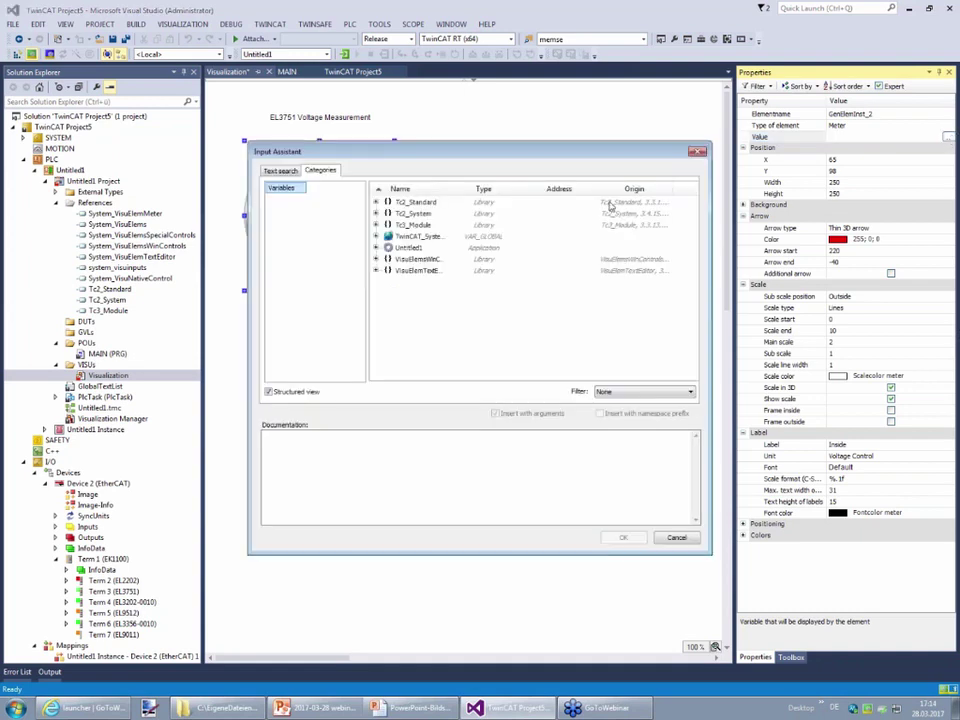
pyautogui.click(389, 247)
pyautogui.click(393, 259)
pyautogui.click(399, 271)
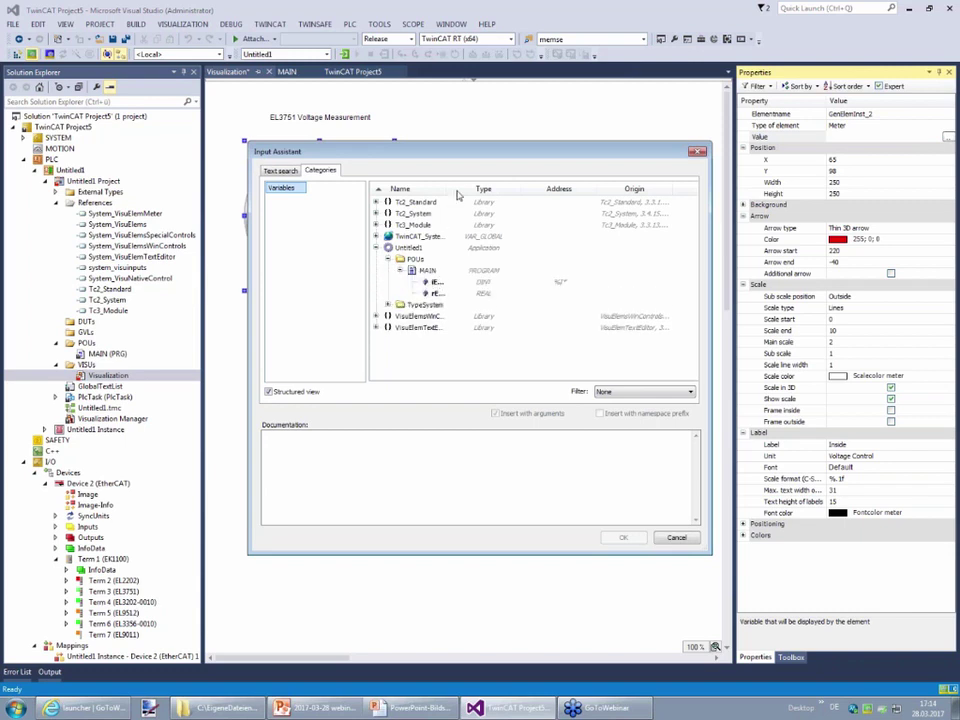
pyautogui.moveTo(449, 189); pyautogui.dragTo(510, 189)
pyautogui.click(443, 293)
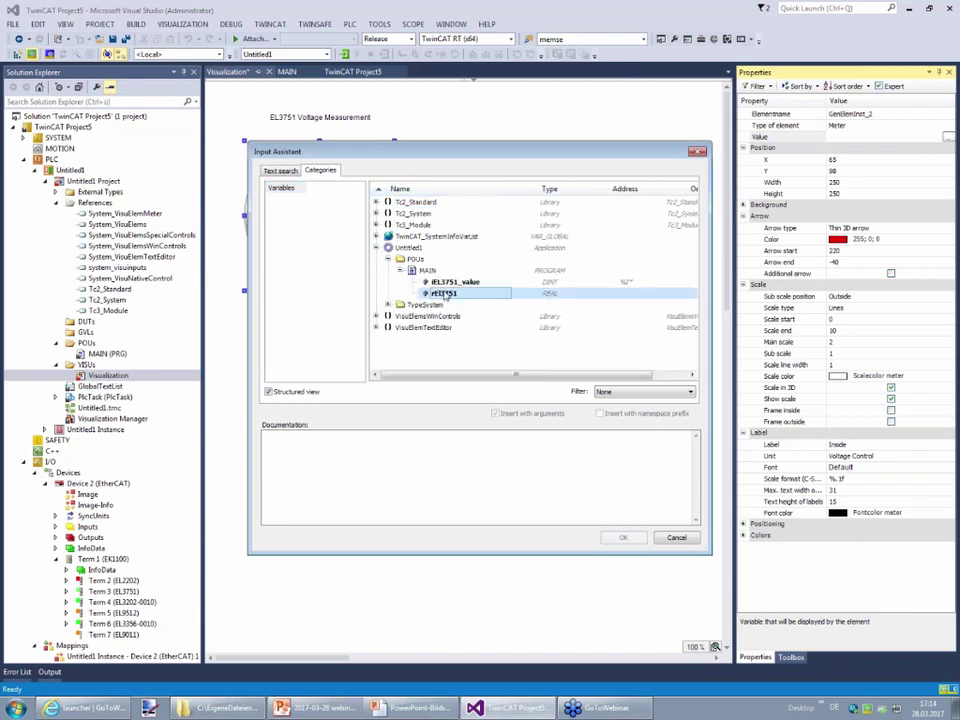
pyautogui.doubleClick(443, 293)
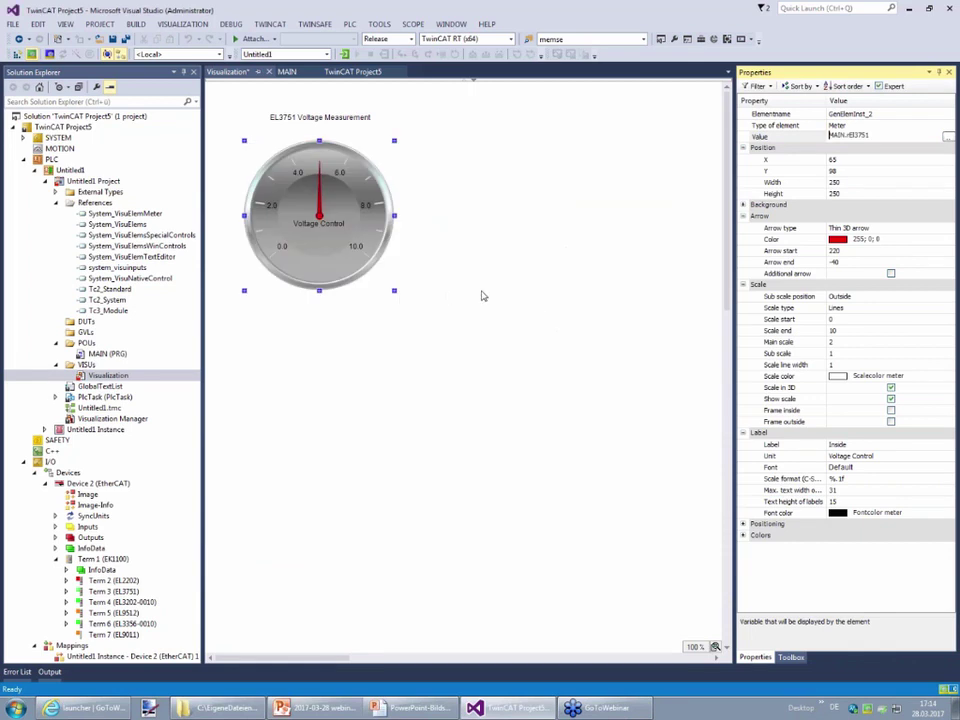
pyautogui.click(519, 247)
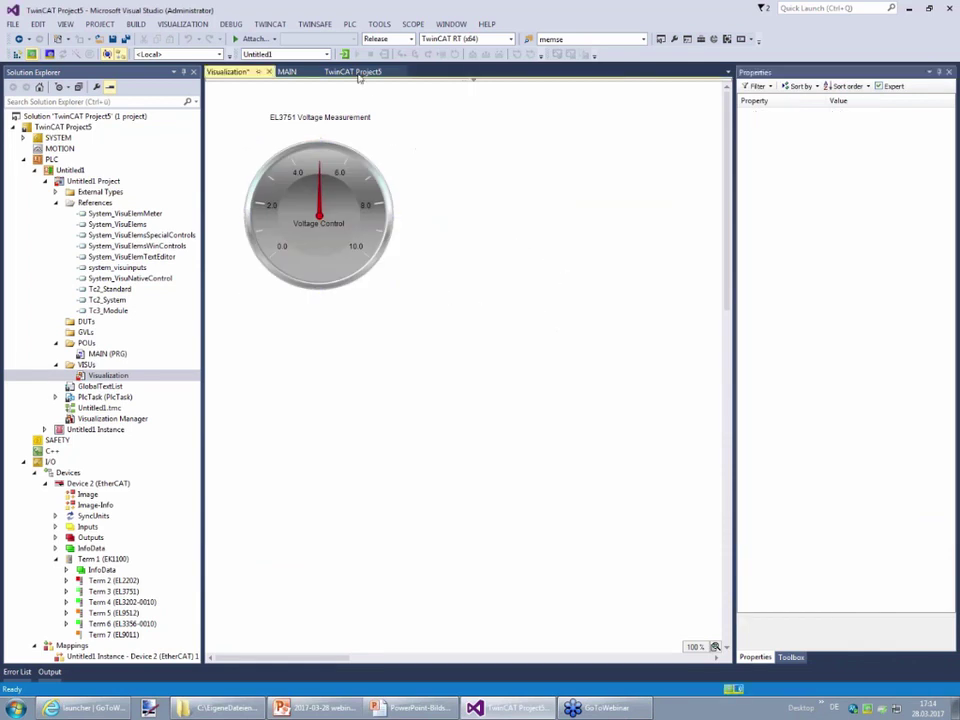
# Build the project and log in to the PLC with online change
pyautogui.click(136, 23)
pyautogui.click(165, 36)
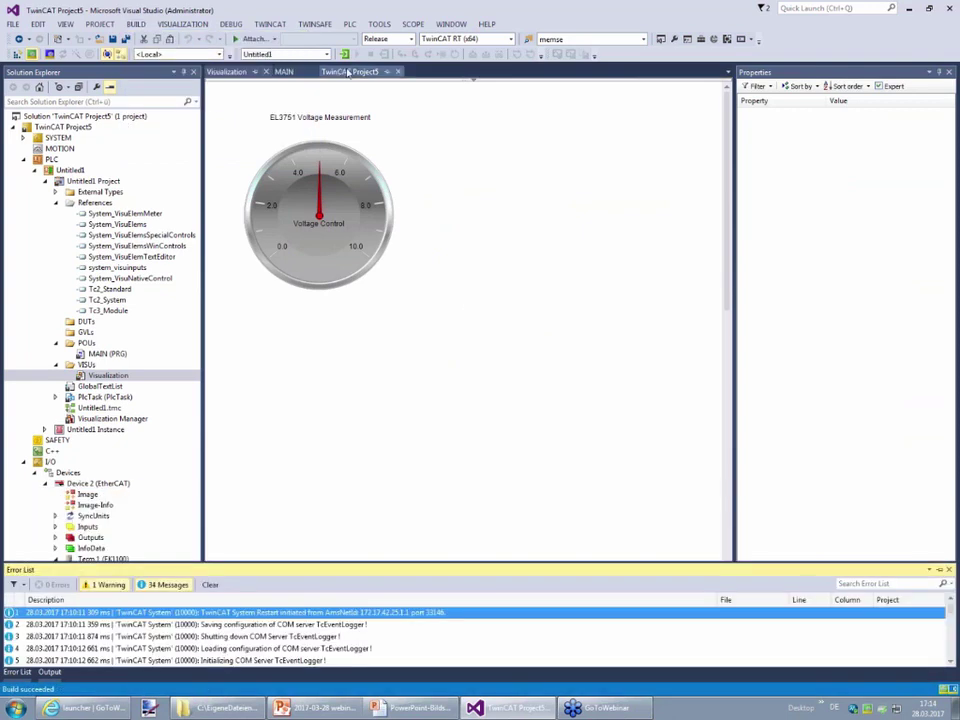
pyautogui.hotkey('ctrl', 'F5')
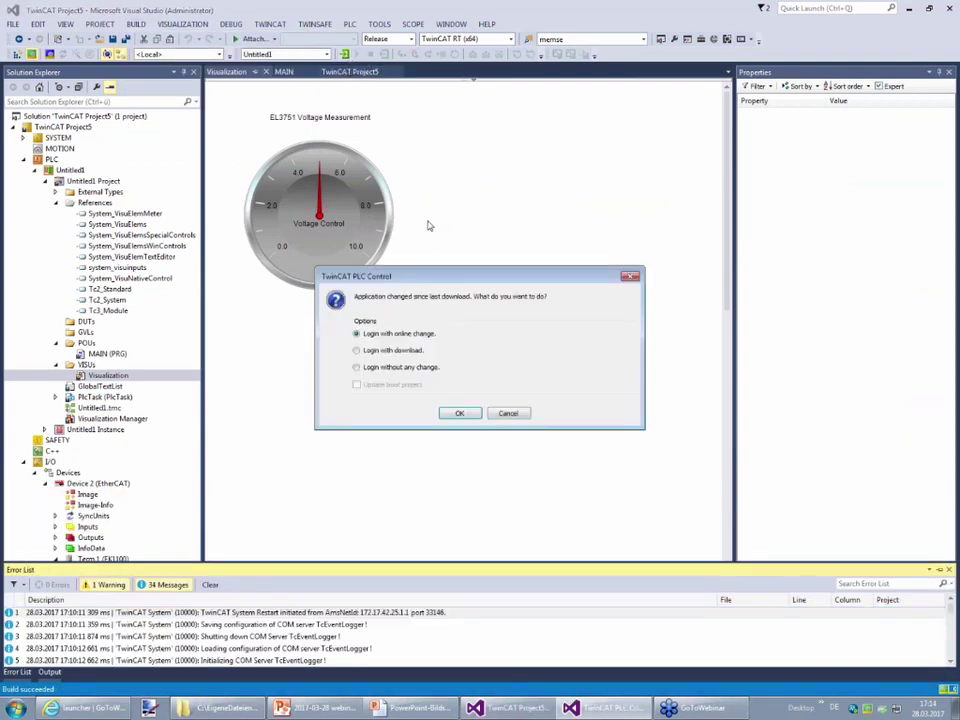
pyautogui.click(460, 413)
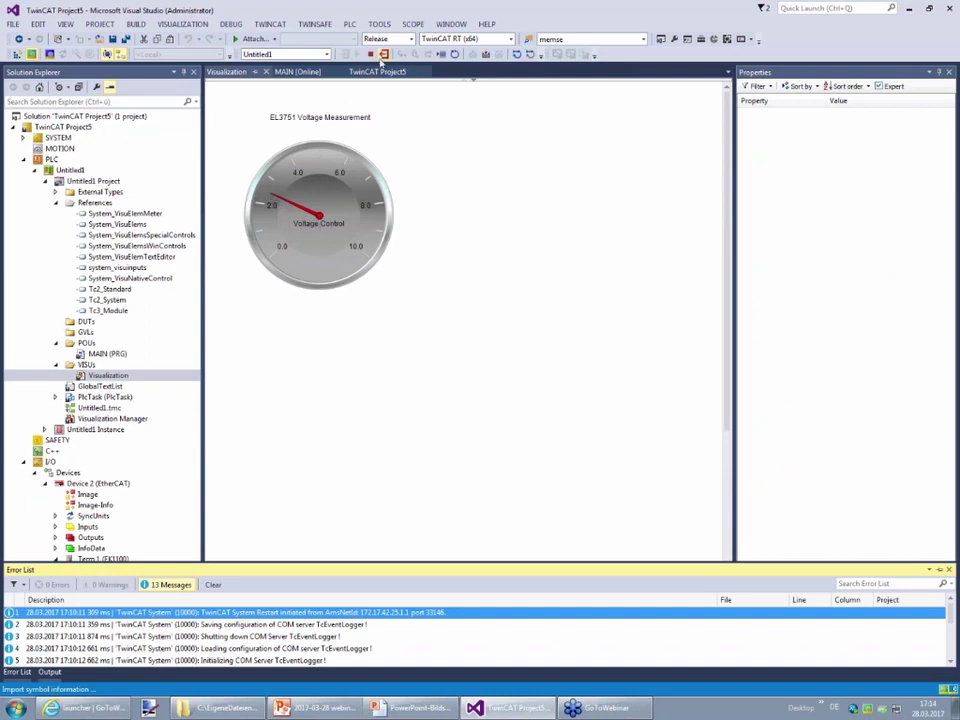
# Log out of the PLC and place a 150 by 30 text field beneath the meter, at about X 115, Y 370
pyautogui.click(384, 55)
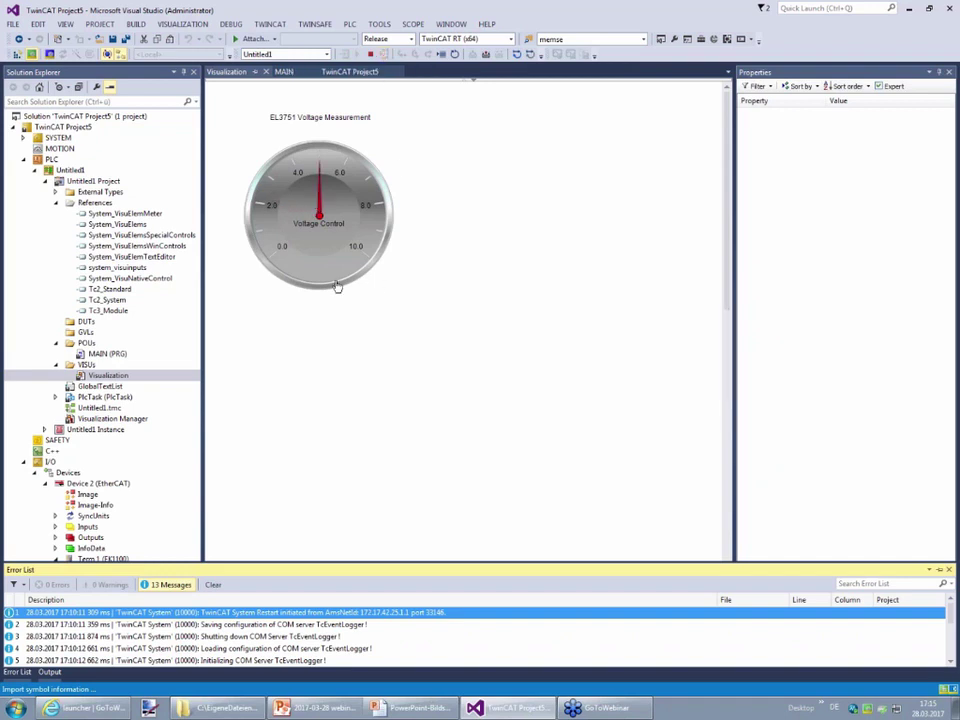
pyautogui.click(388, 283)
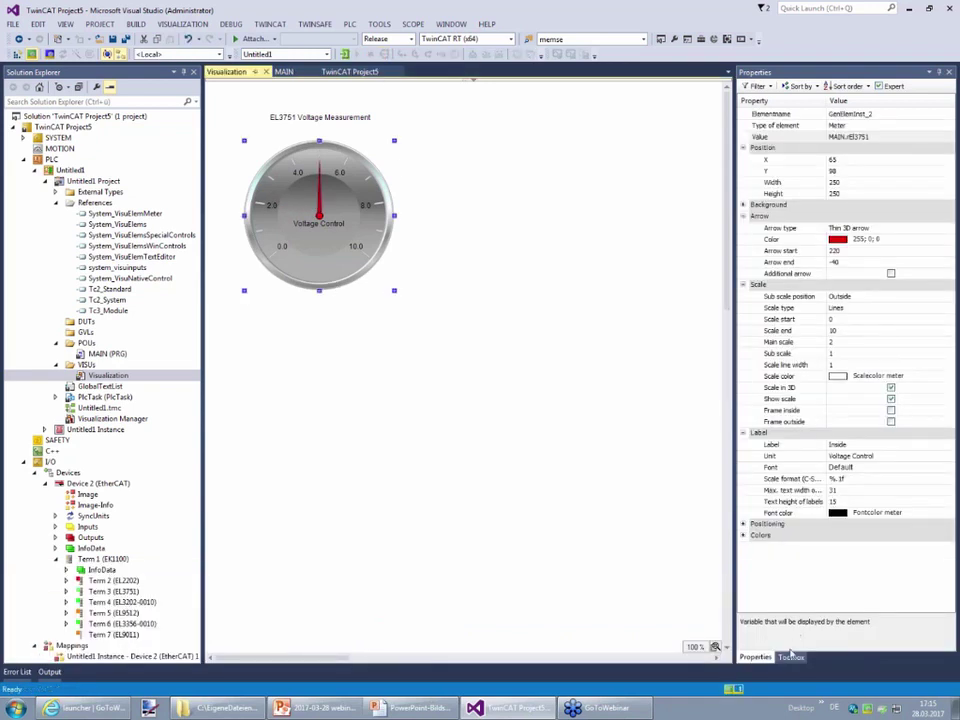
pyautogui.click(791, 657)
pyautogui.moveTo(782, 571); pyautogui.dragTo(330, 313)
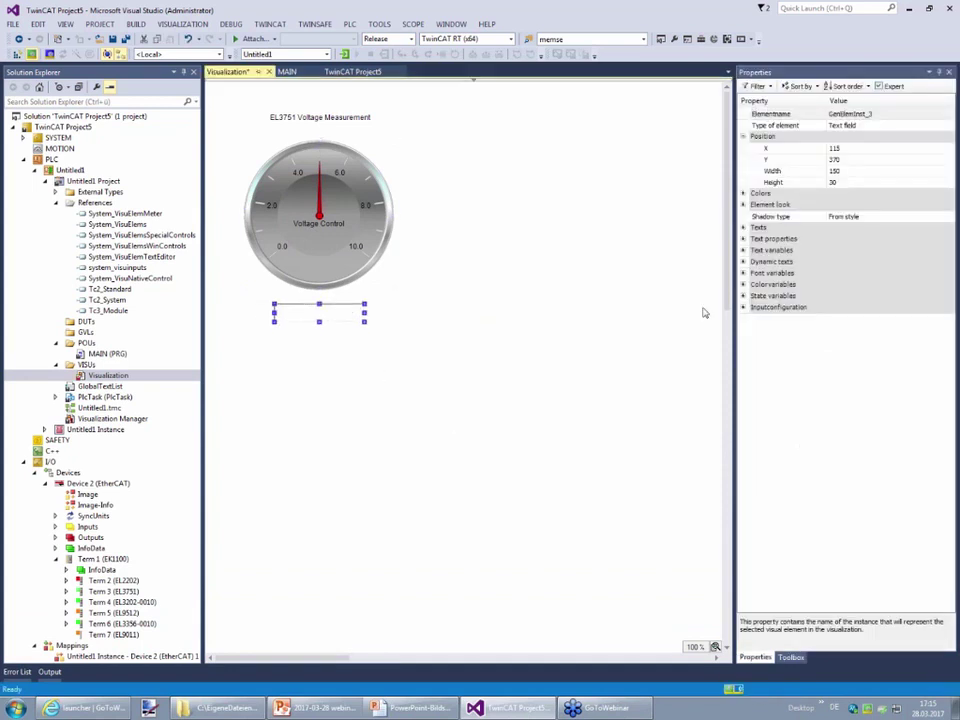
# Set the text field's text to "Voltage: %3.6f V"
pyautogui.click(744, 228)
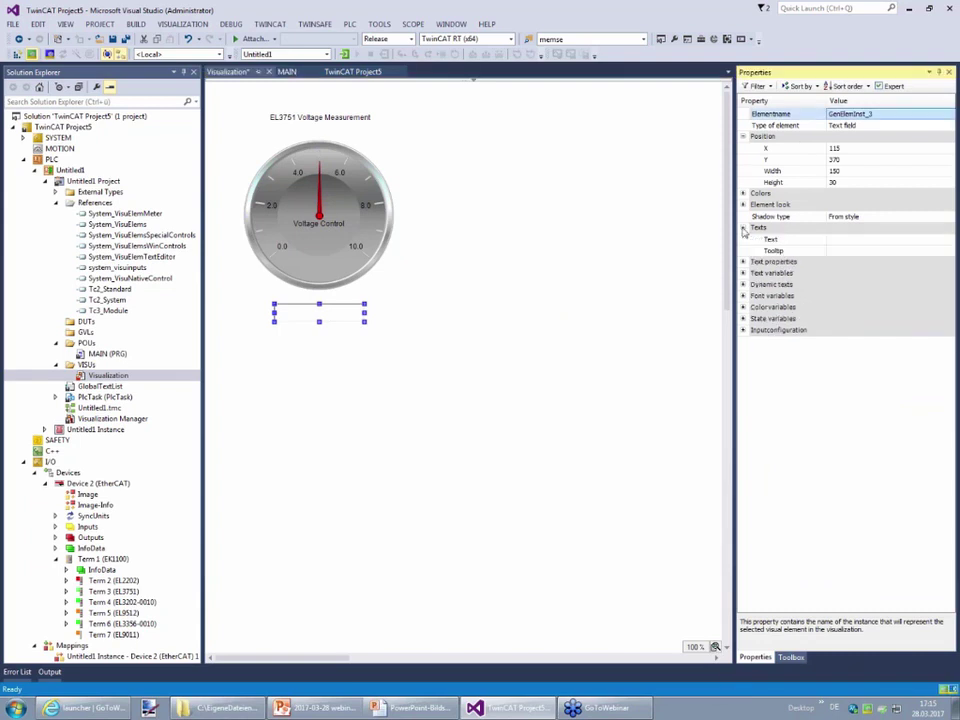
pyautogui.click(838, 240)
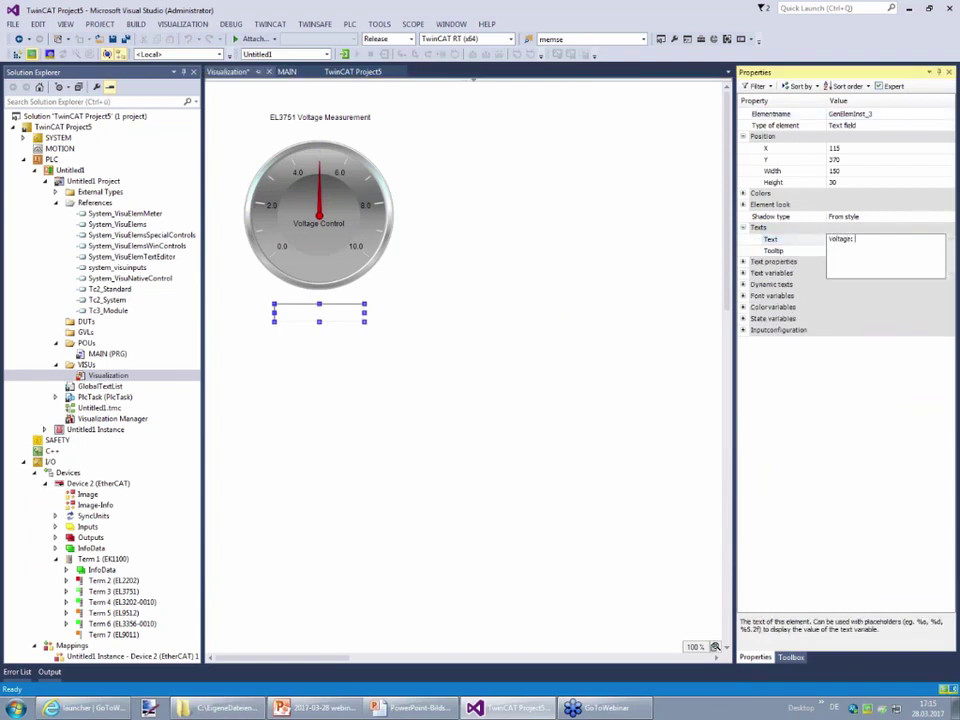
pyautogui.write('Voltage: %3.0f V')
pyautogui.click(471, 300)
pyautogui.doubleClick(319, 314)
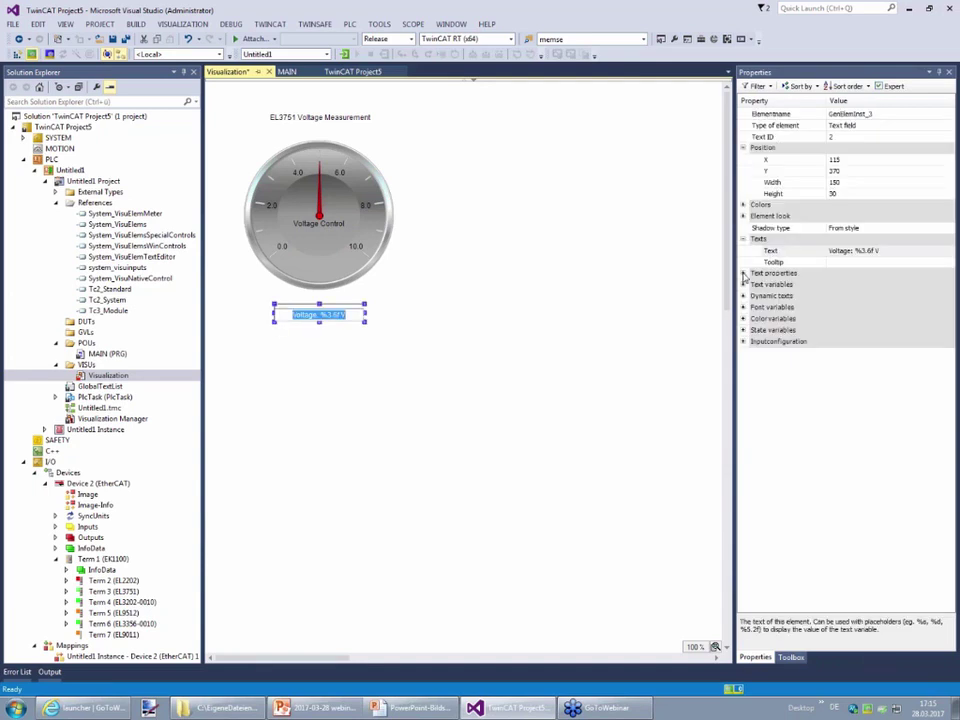
# Link the text field's text variable to rEl3751 in MAIN and log in to the PLC to run the visualization
pyautogui.click(828, 250)
pyautogui.click(832, 297)
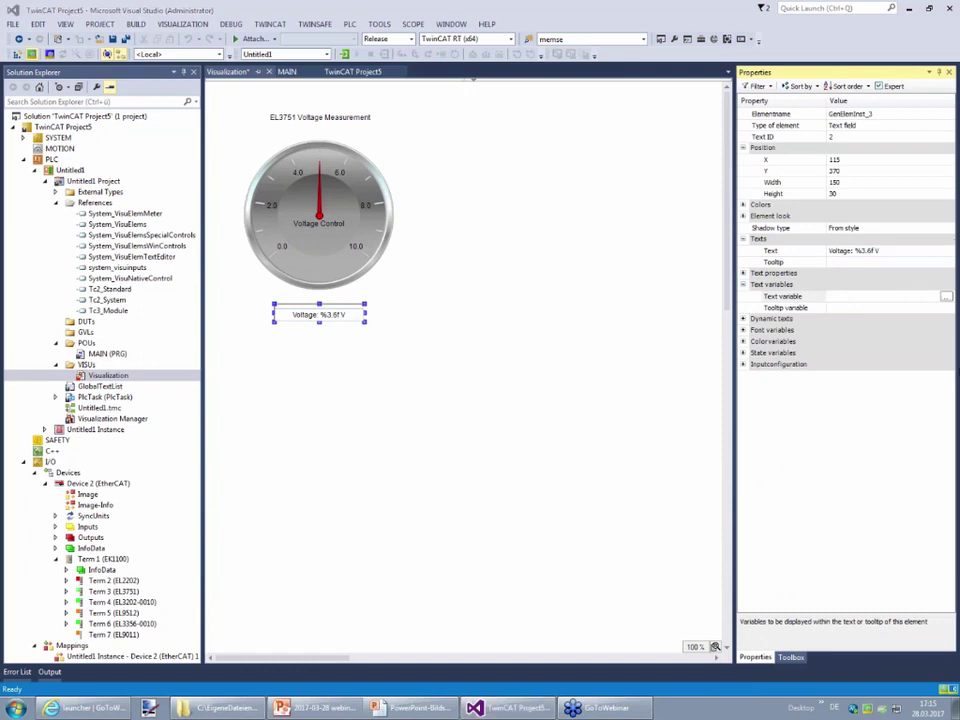
pyautogui.click(946, 297)
pyautogui.click(480, 294)
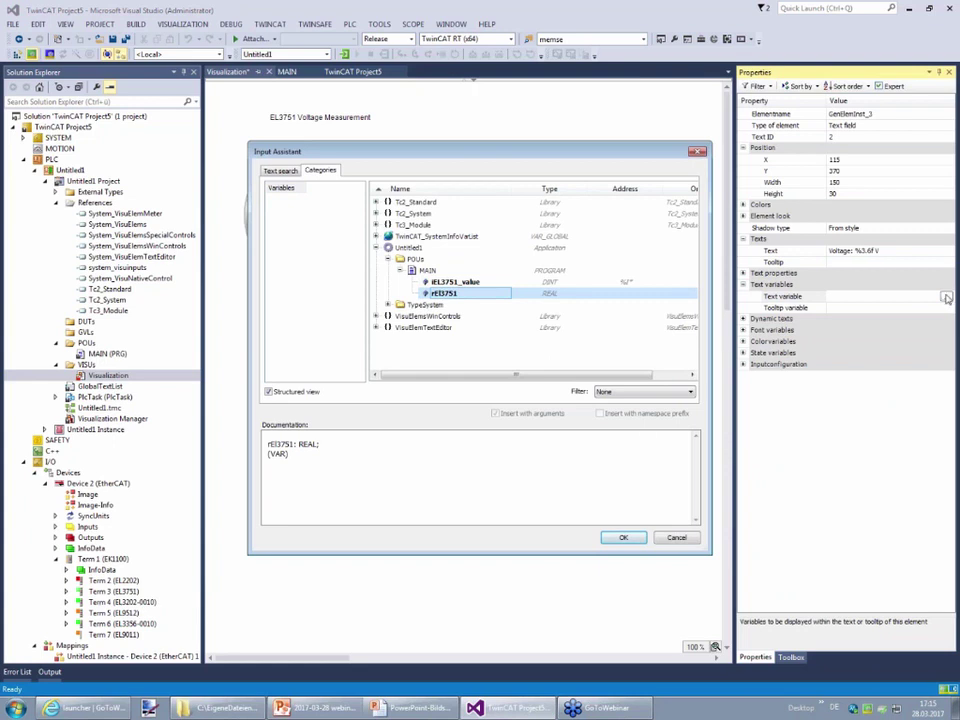
pyautogui.click(623, 537)
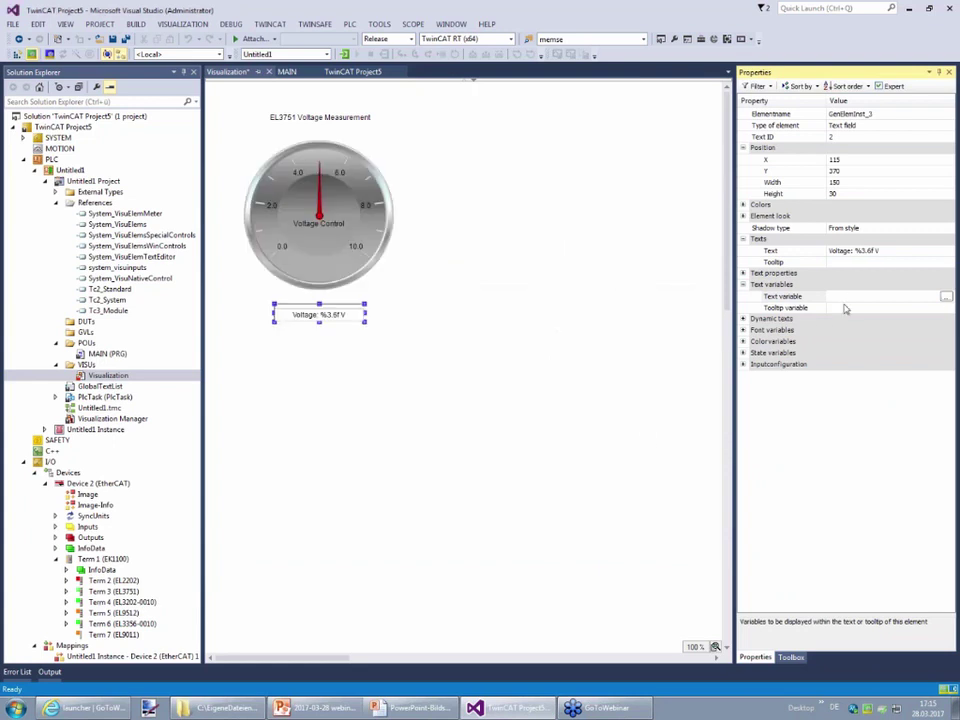
pyautogui.click(636, 304)
pyautogui.click(345, 54)
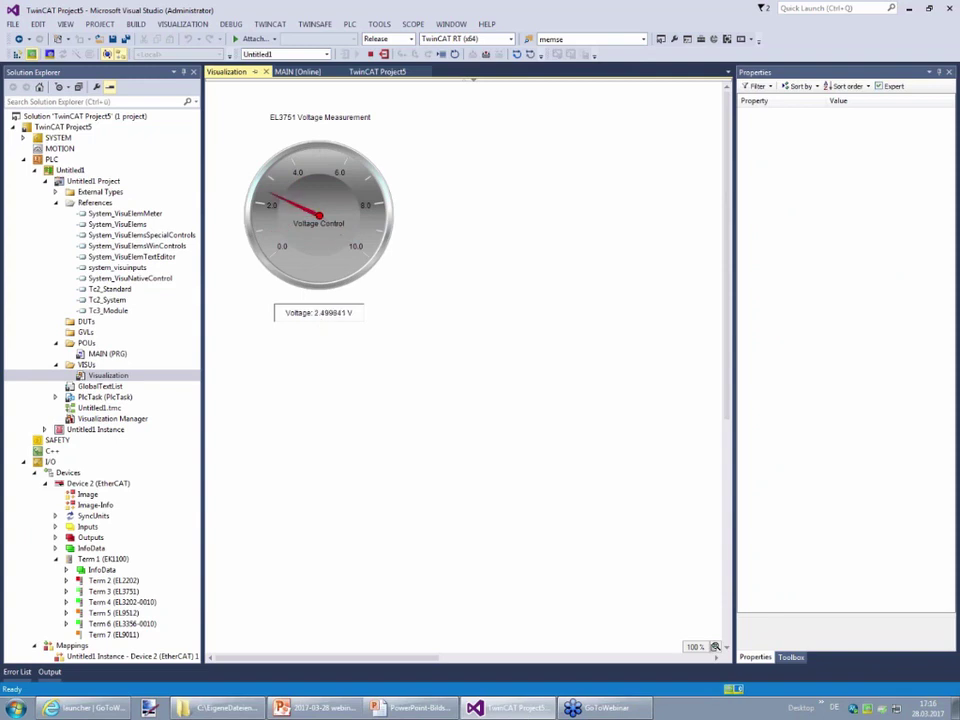
# Switch to the PowerPoint presentation and advance from the PLC HMI slide to the Samplingrate slide
pyautogui.hotkey('alt', 'Tab')
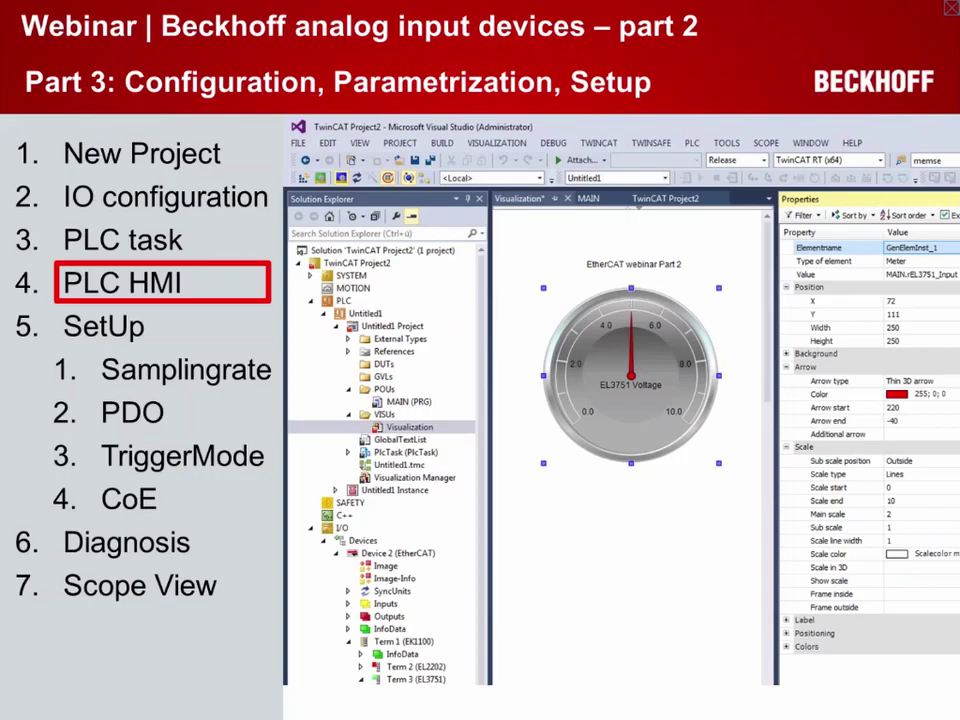
pyautogui.press('Right')
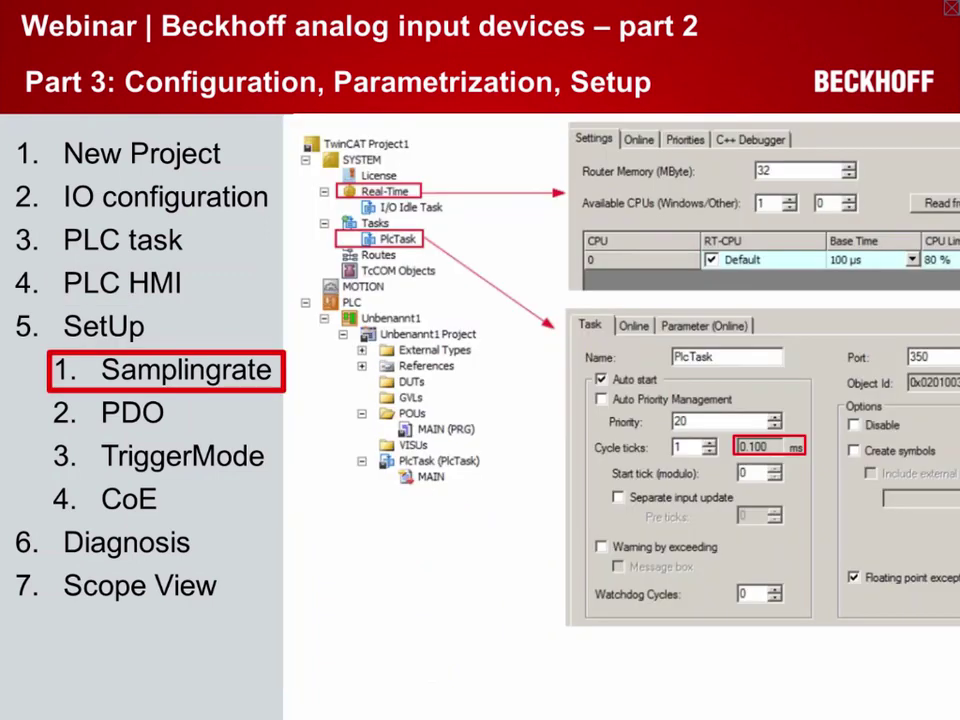
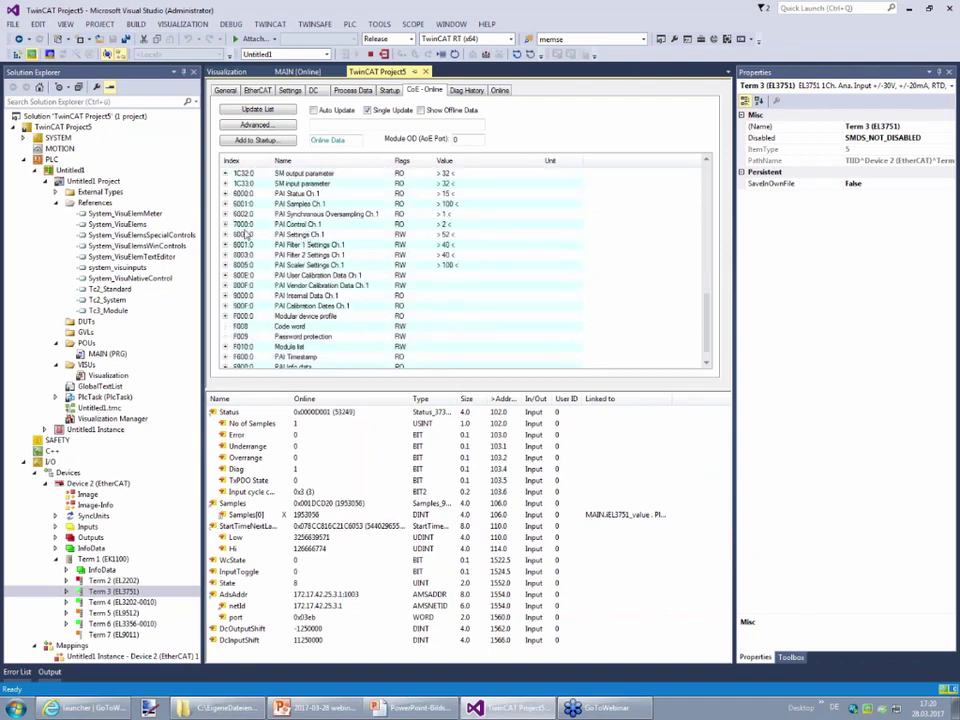
# Expand PAI Settings Ch.1 (8000:0) in the CoE list and review the selectable Interface measuring ranges without changing the value
pyautogui.click(296, 235)
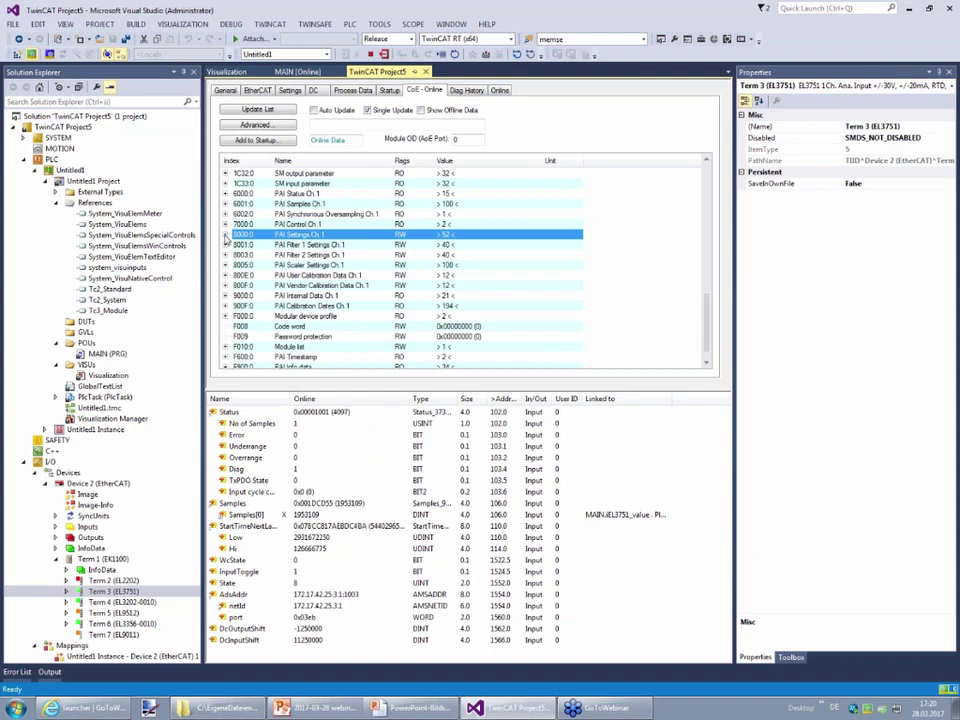
pyautogui.click(226, 235)
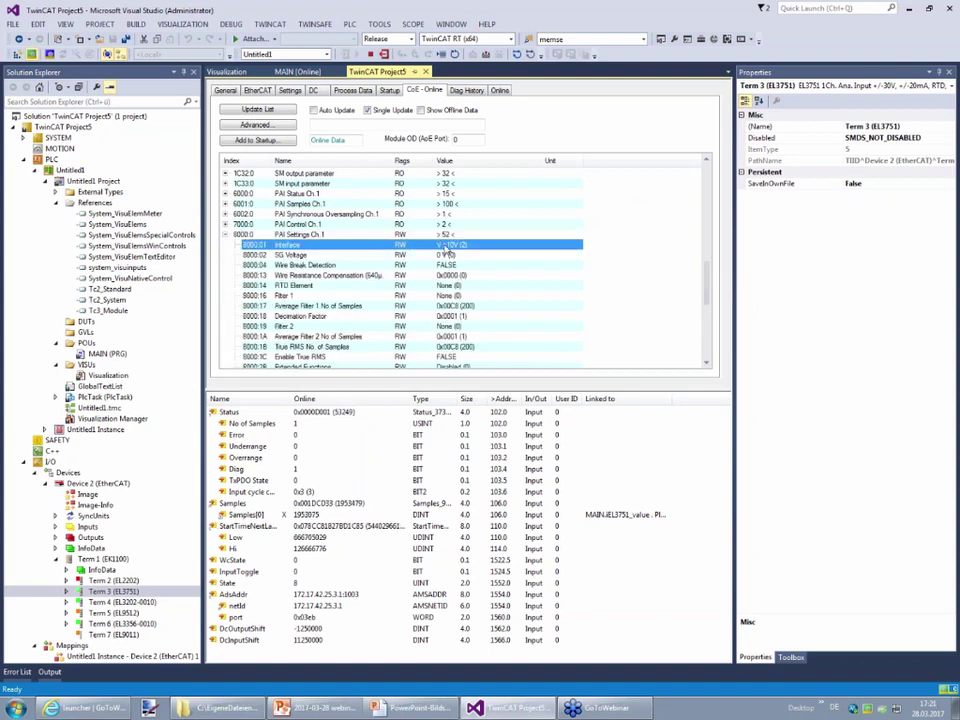
pyautogui.doubleClick(446, 250)
pyautogui.click(478, 339)
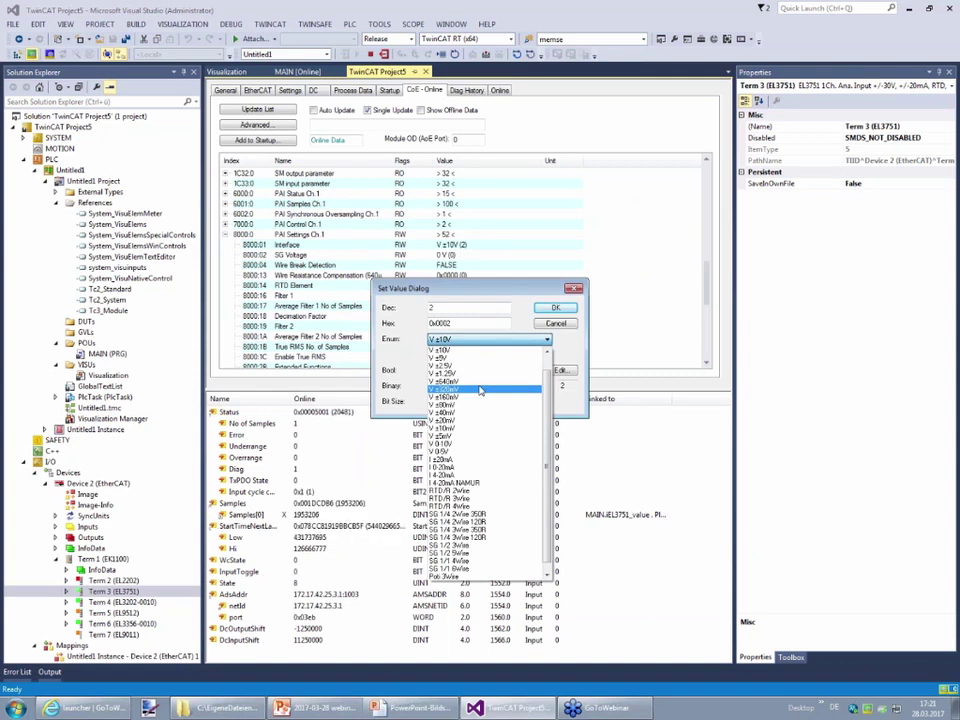
pyautogui.click(560, 324)
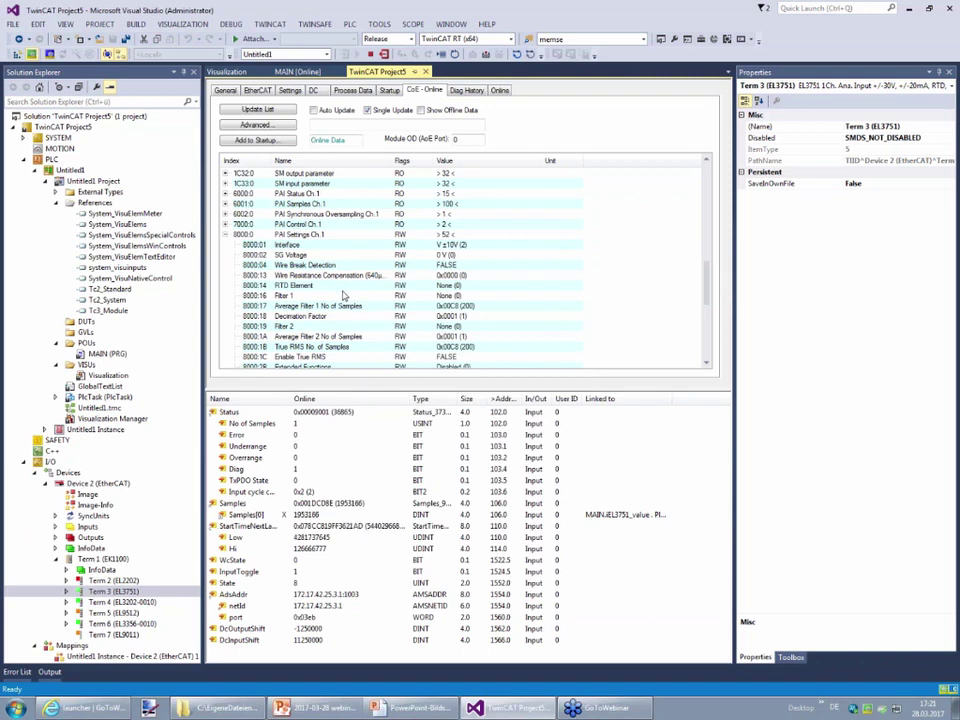
# Review the filter types available for Filter 1 (8000:16) and leave its value unchanged
pyautogui.click(455, 297)
pyautogui.doubleClick(444, 298)
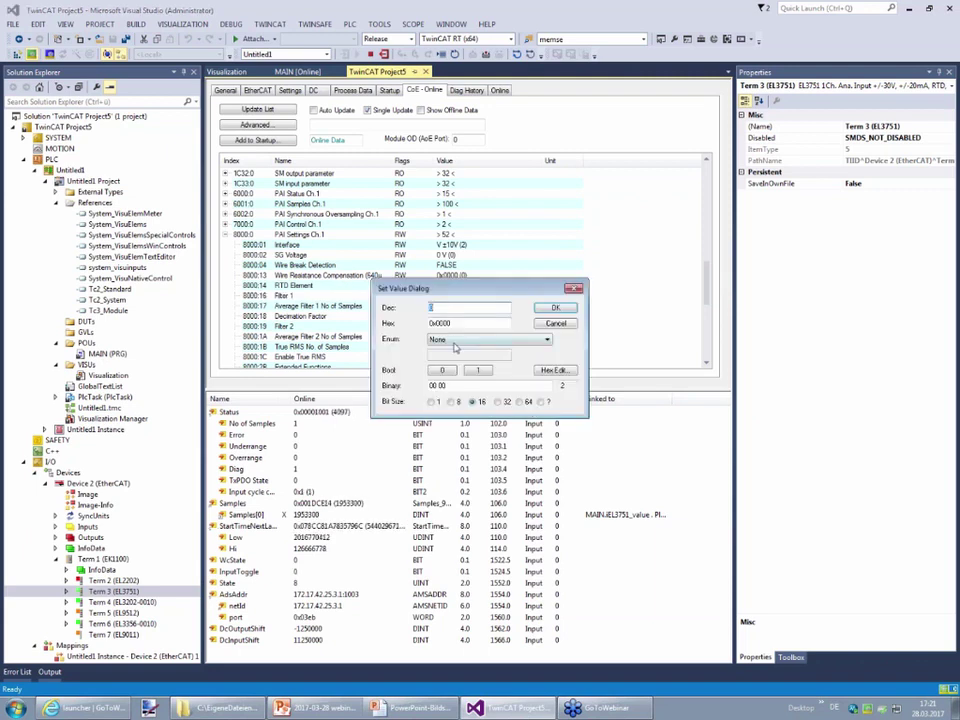
pyautogui.click(455, 340)
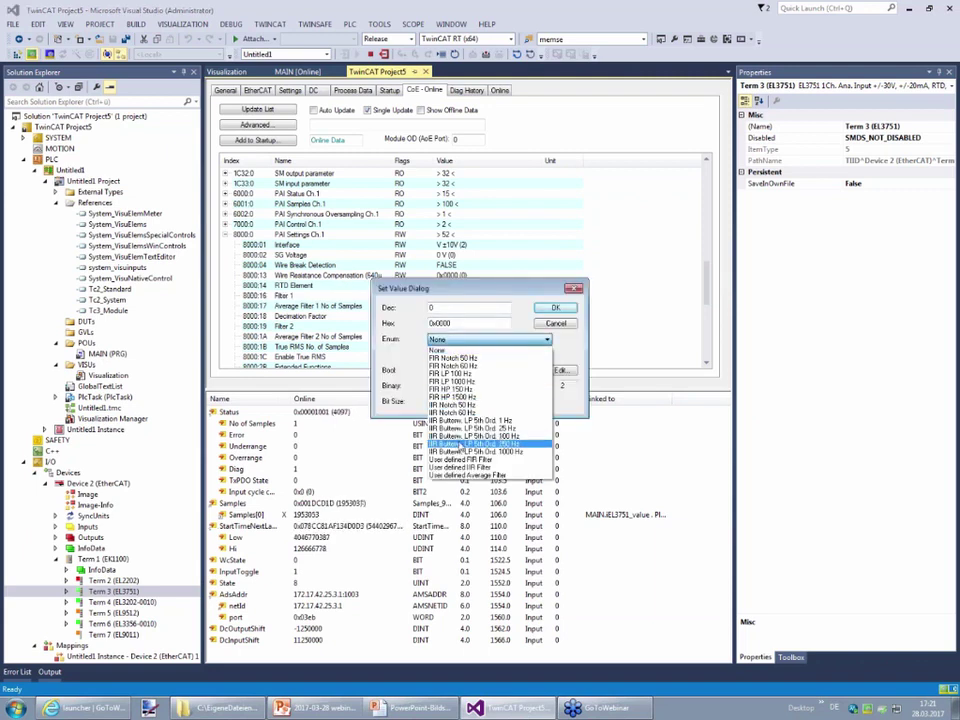
pyautogui.click(562, 324)
pyautogui.click(557, 324)
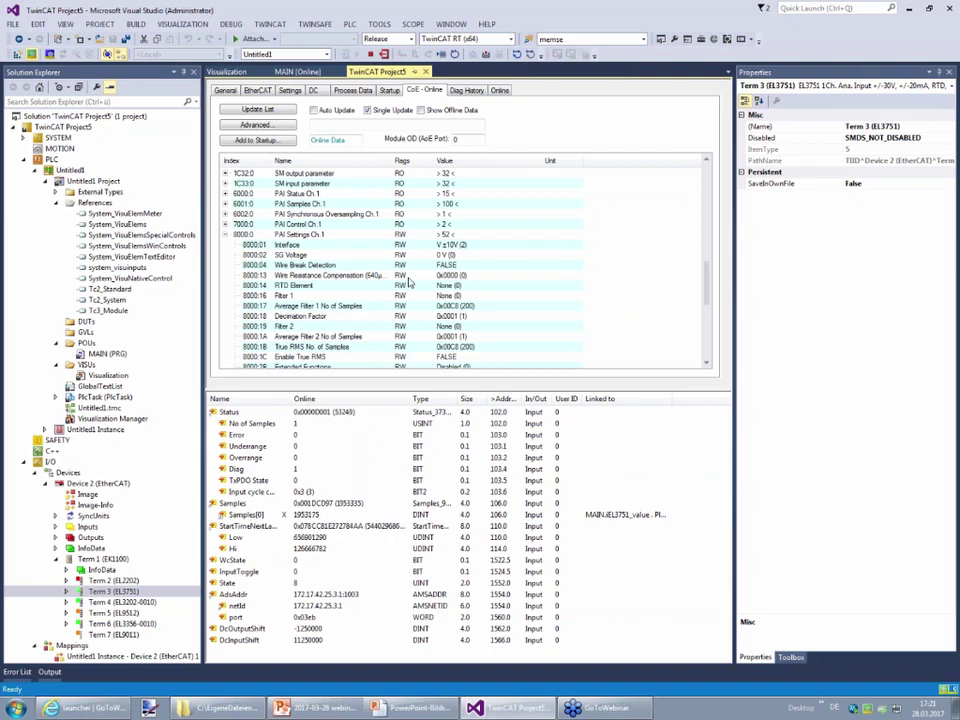
# Add a P->S startup entry for the EL3751 that sets Interface (8000:01) in PAI Settings Ch.1 to V ±10V
pyautogui.click(385, 246)
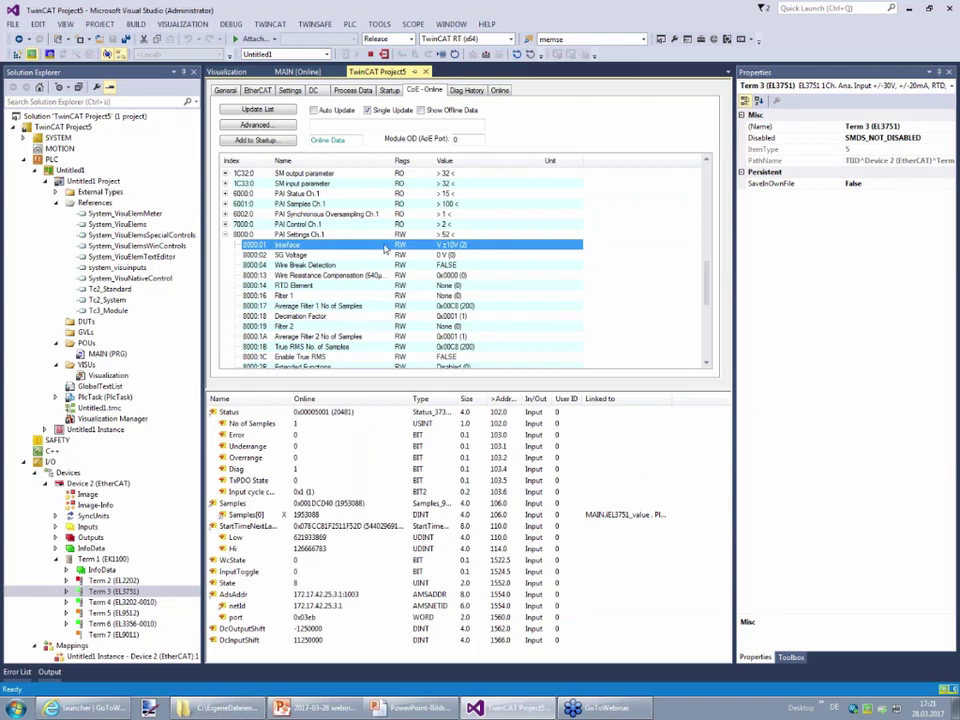
pyautogui.click(389, 90)
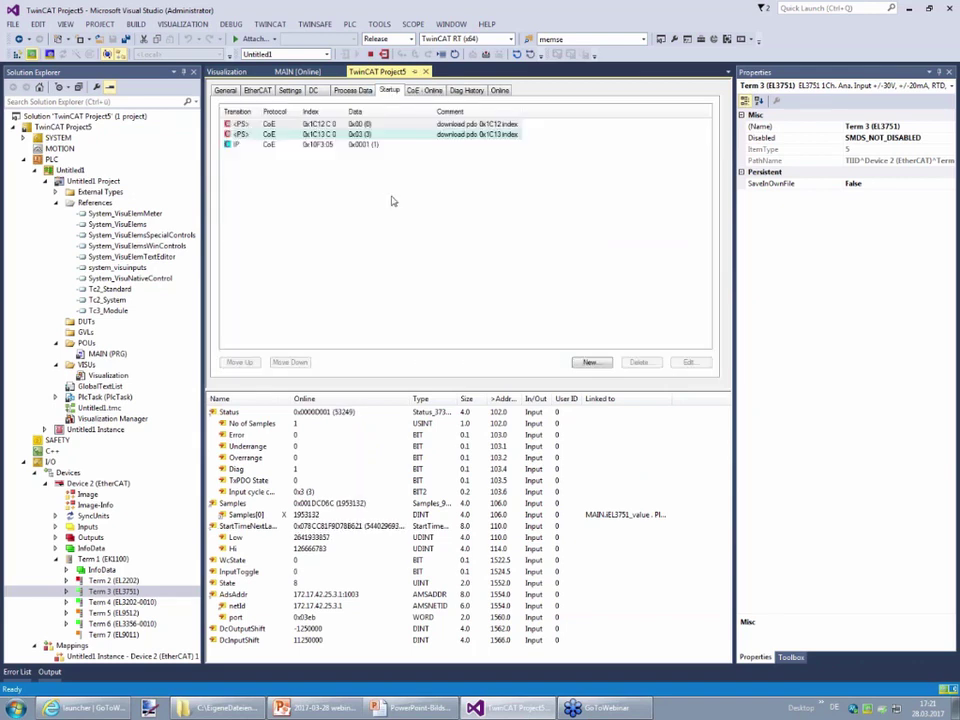
pyautogui.rightClick(331, 177)
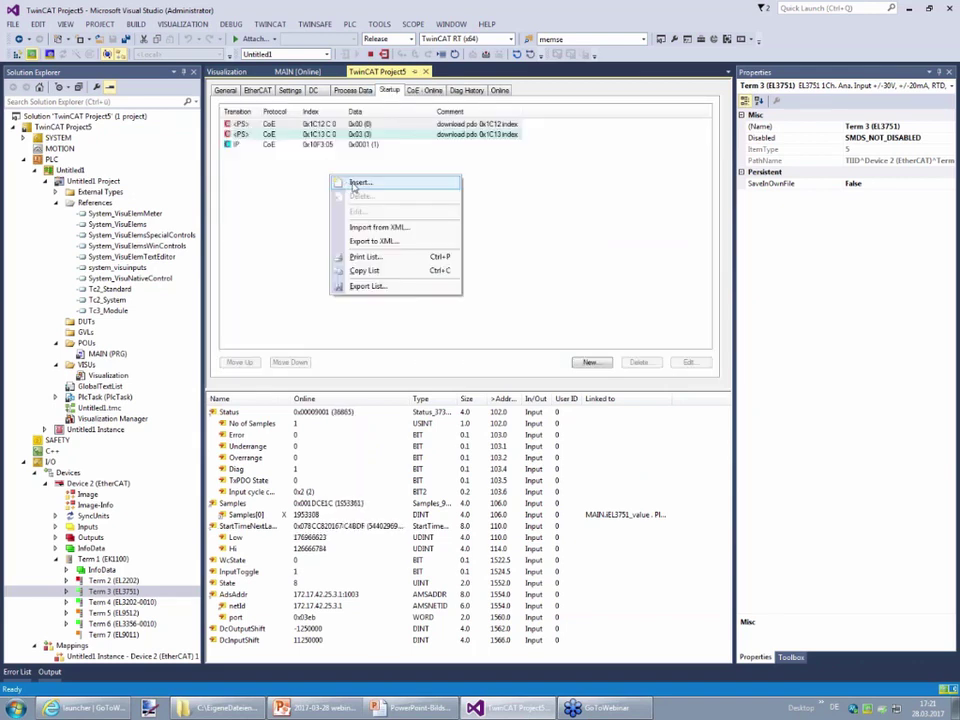
pyautogui.click(361, 185)
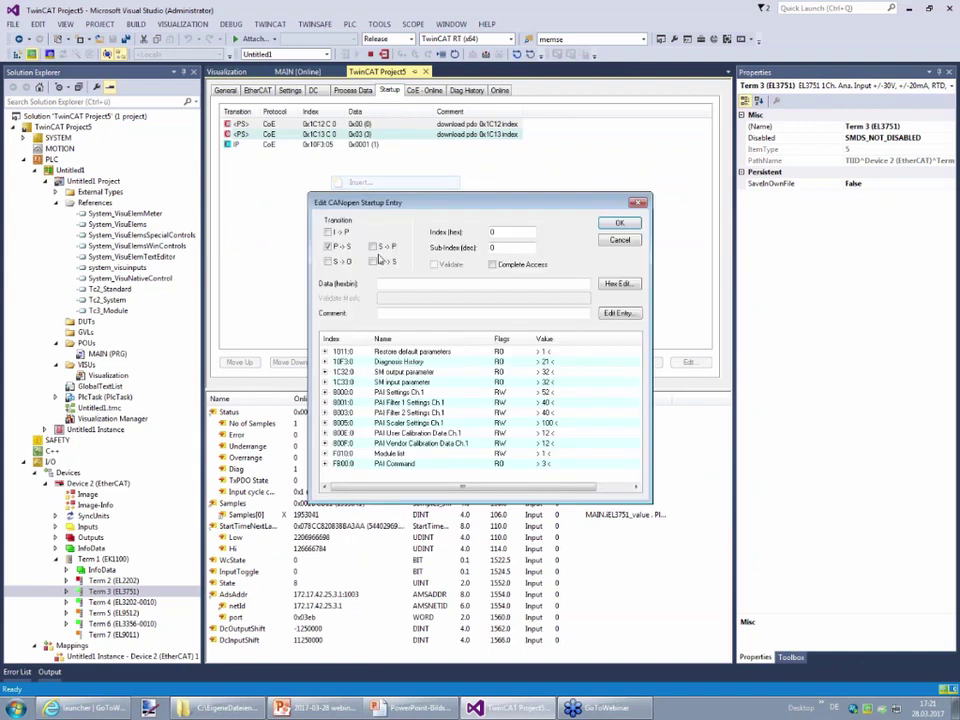
pyautogui.click(324, 391)
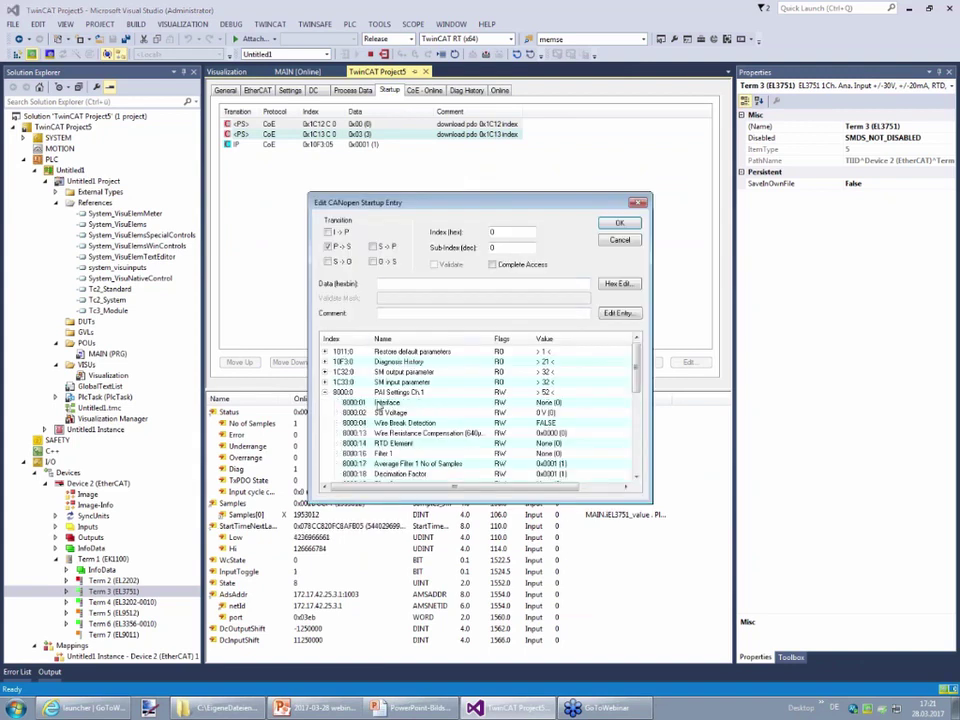
pyautogui.click(388, 402)
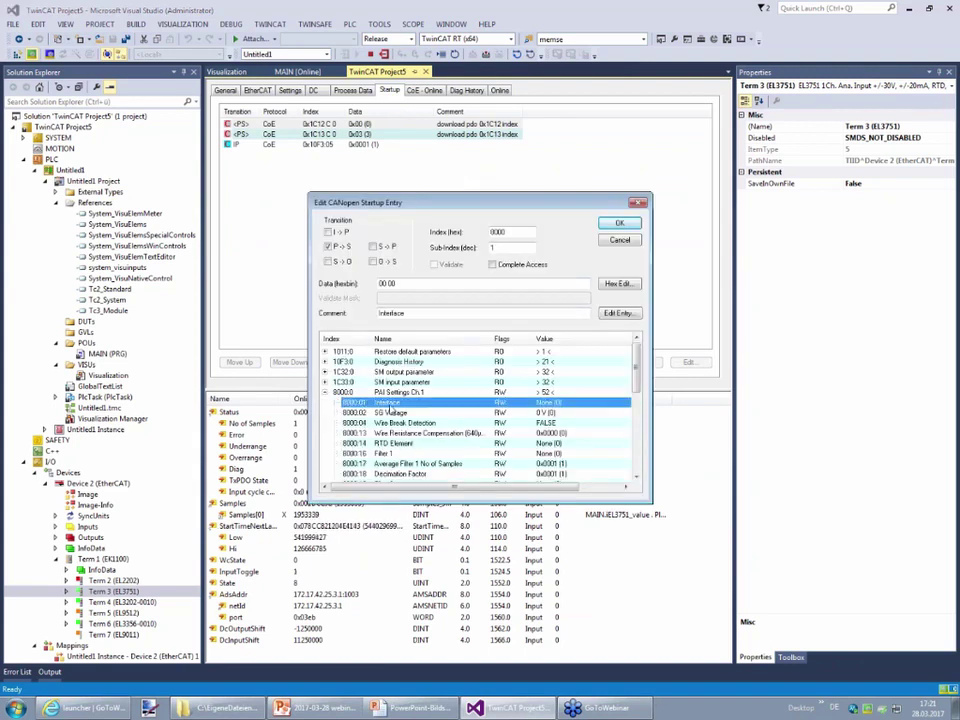
pyautogui.doubleClick(398, 405)
pyautogui.click(452, 340)
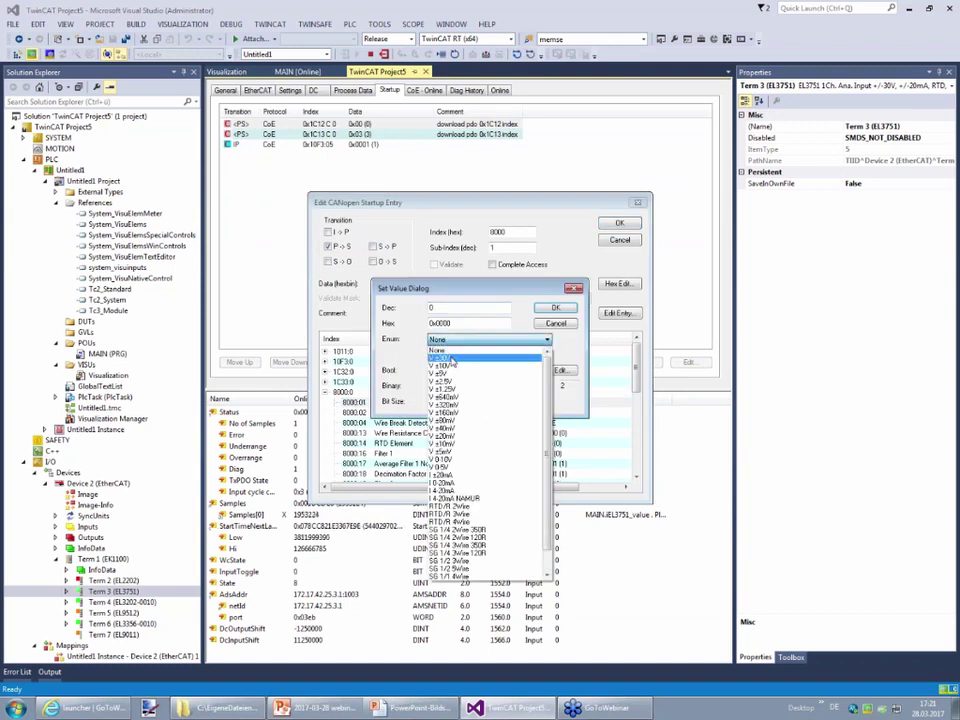
pyautogui.click(450, 359)
pyautogui.click(554, 308)
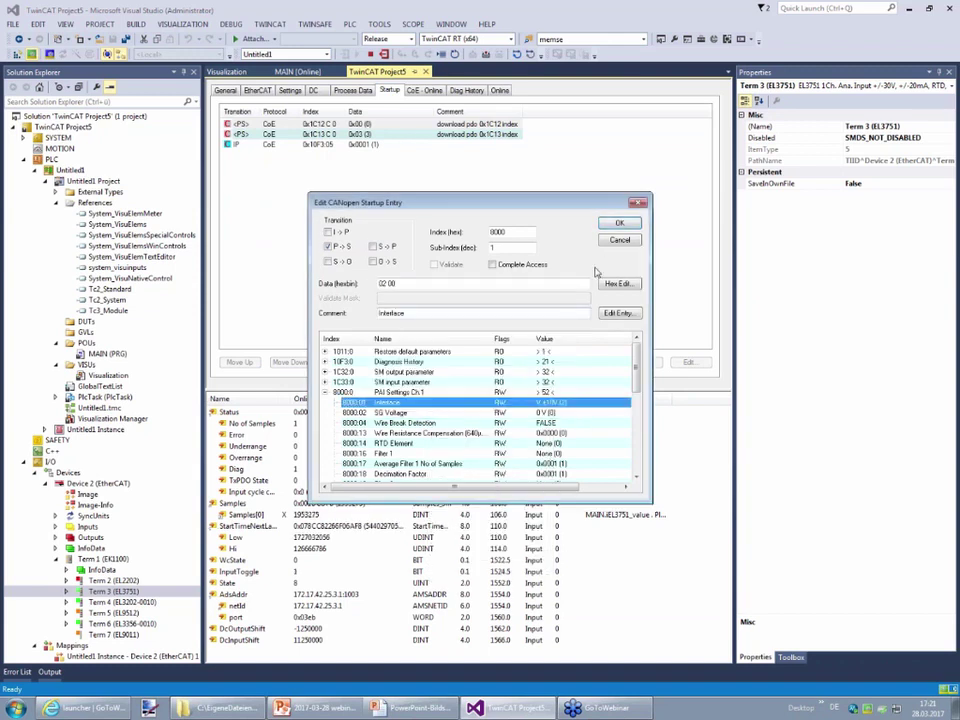
pyautogui.click(619, 223)
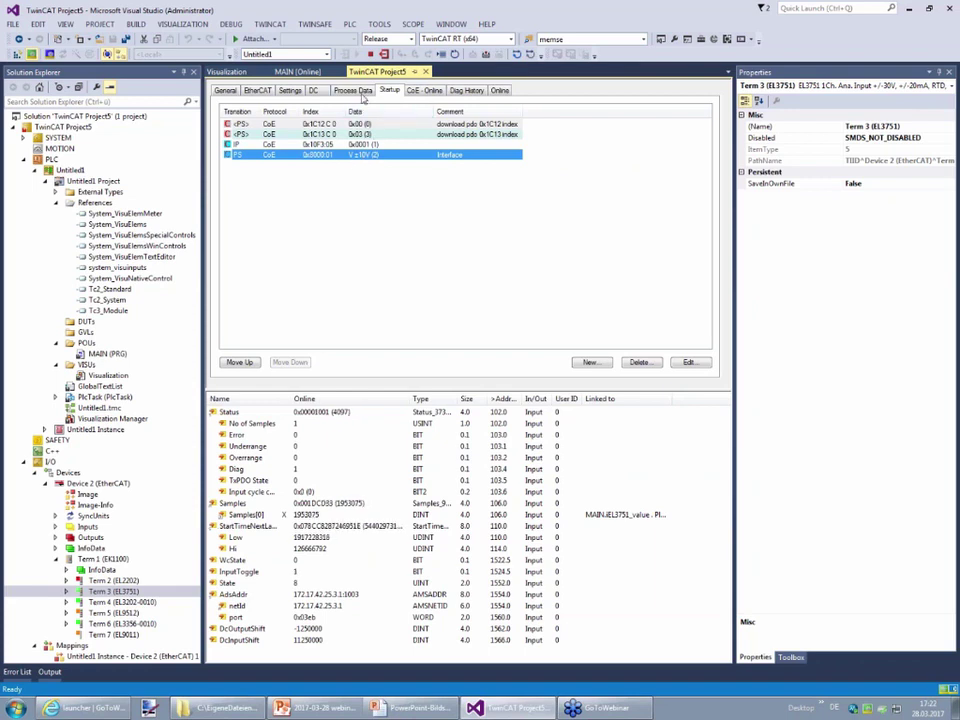
# Look through the EL3751's CoE, process data and DC pages, and enlarge the view of its Settings page
pyautogui.click(415, 91)
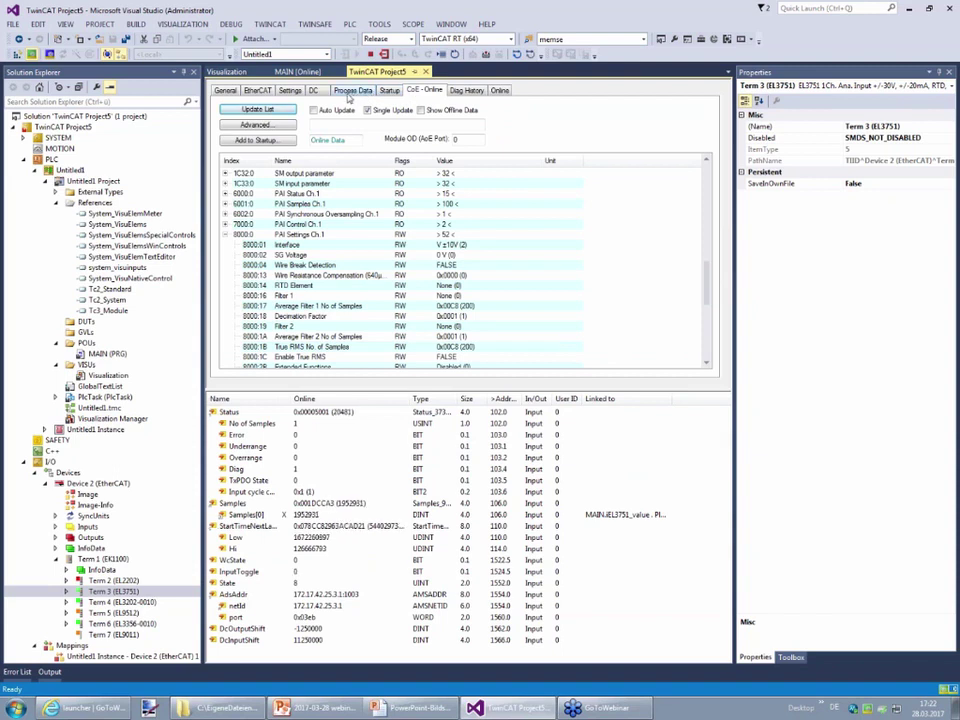
pyautogui.click(352, 90)
pyautogui.click(313, 90)
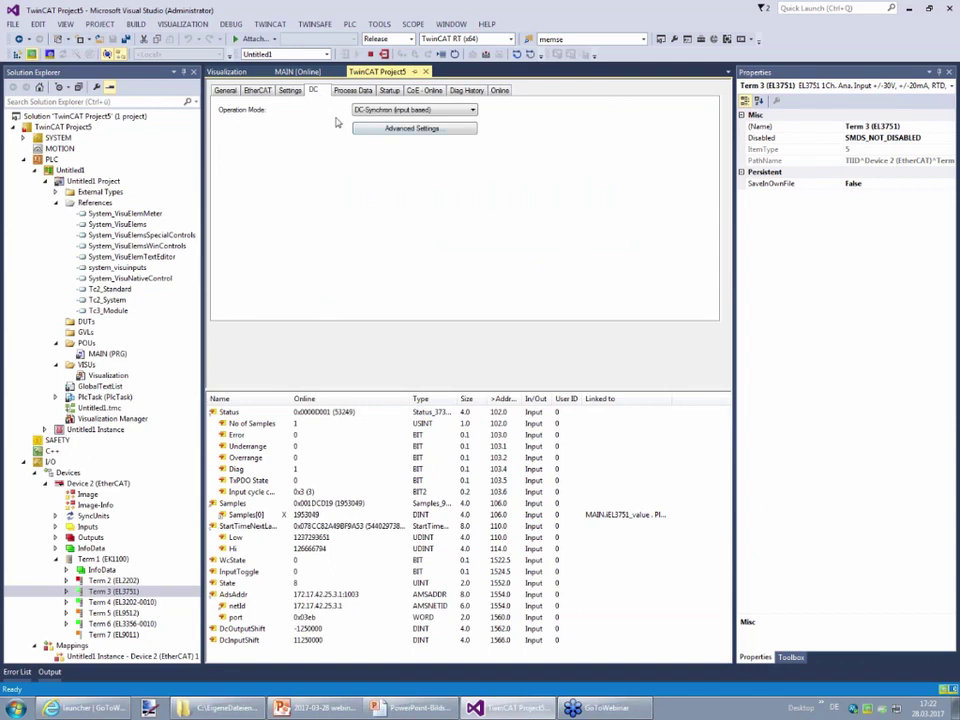
pyautogui.click(289, 90)
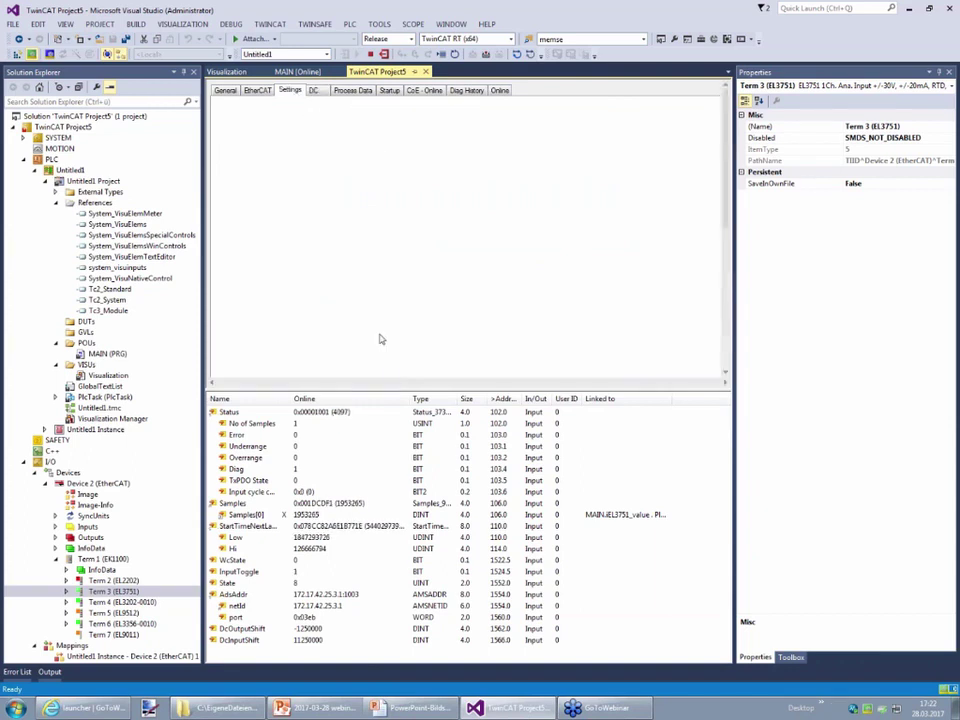
pyautogui.moveTo(393, 389); pyautogui.dragTo(393, 440)
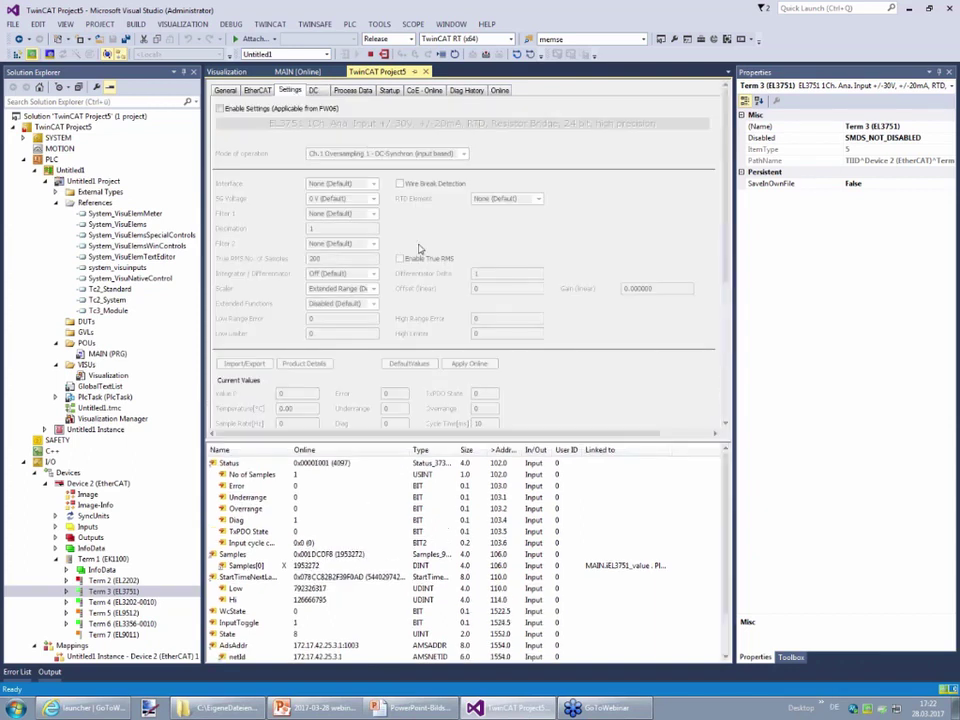
# Enable the EL3751's Settings page and review the Interface and Mode of operation options without choosing another one
pyautogui.click(221, 108)
pyautogui.click(540, 410)
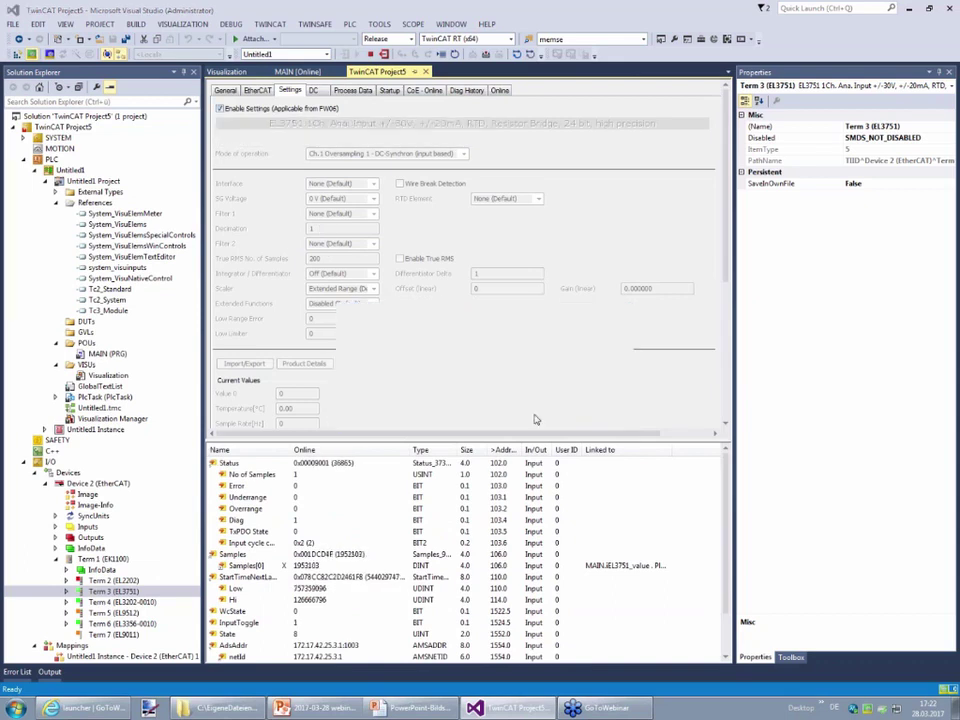
pyautogui.click(373, 184)
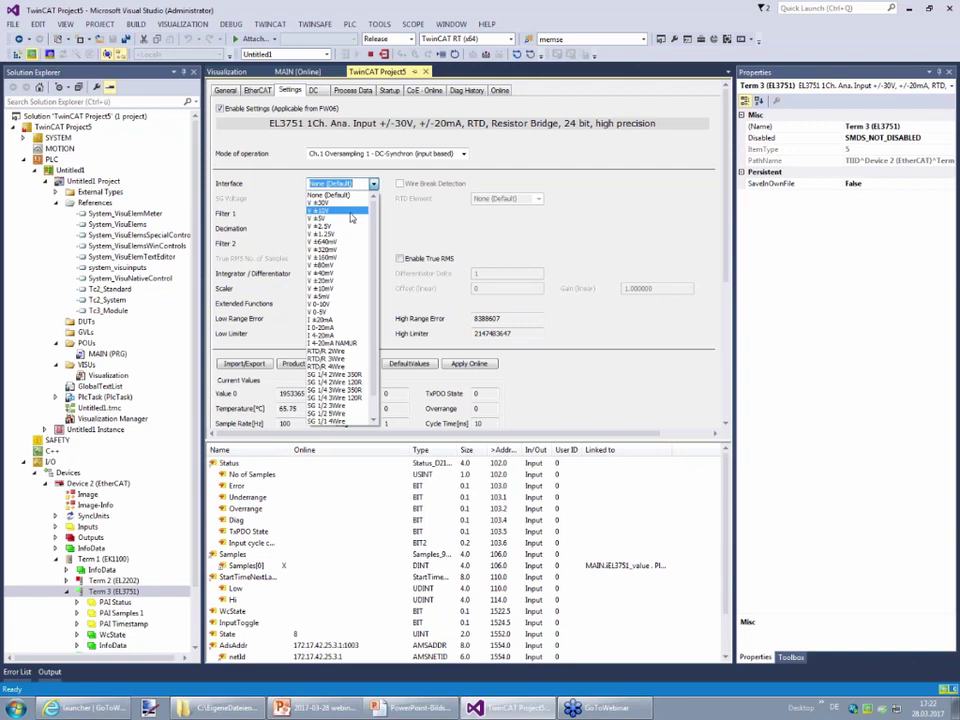
pyautogui.click(459, 148)
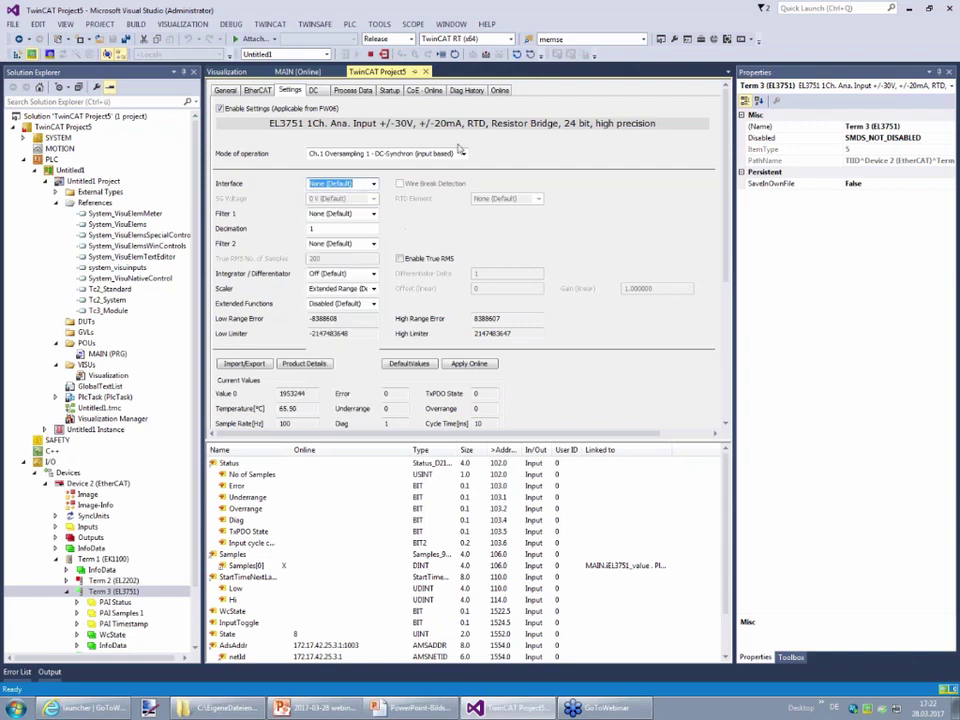
pyautogui.click(459, 152)
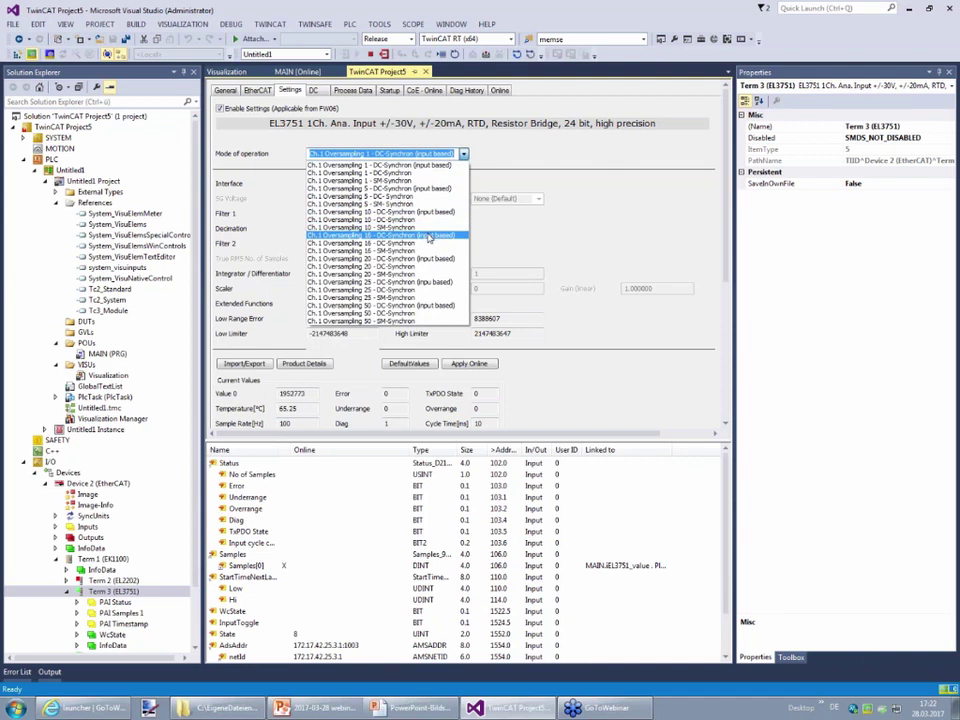
pyautogui.click(488, 236)
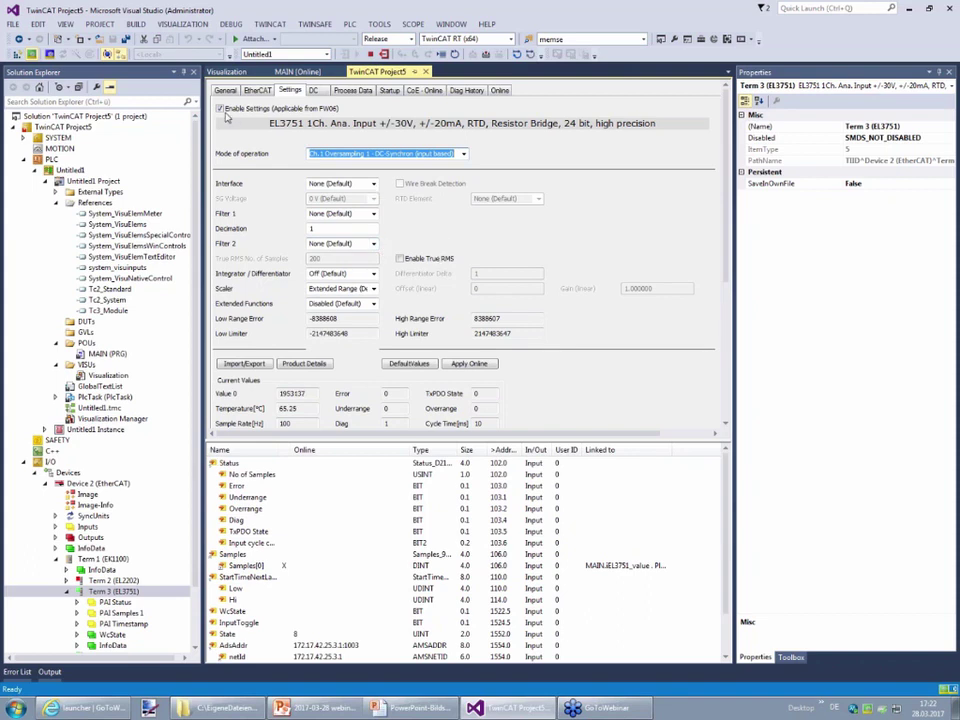
# Disable the EL3751's Settings page again, confirm the change, and return to the terminal's EtherCAT information
pyautogui.click(378, 255)
pyautogui.click(470, 397)
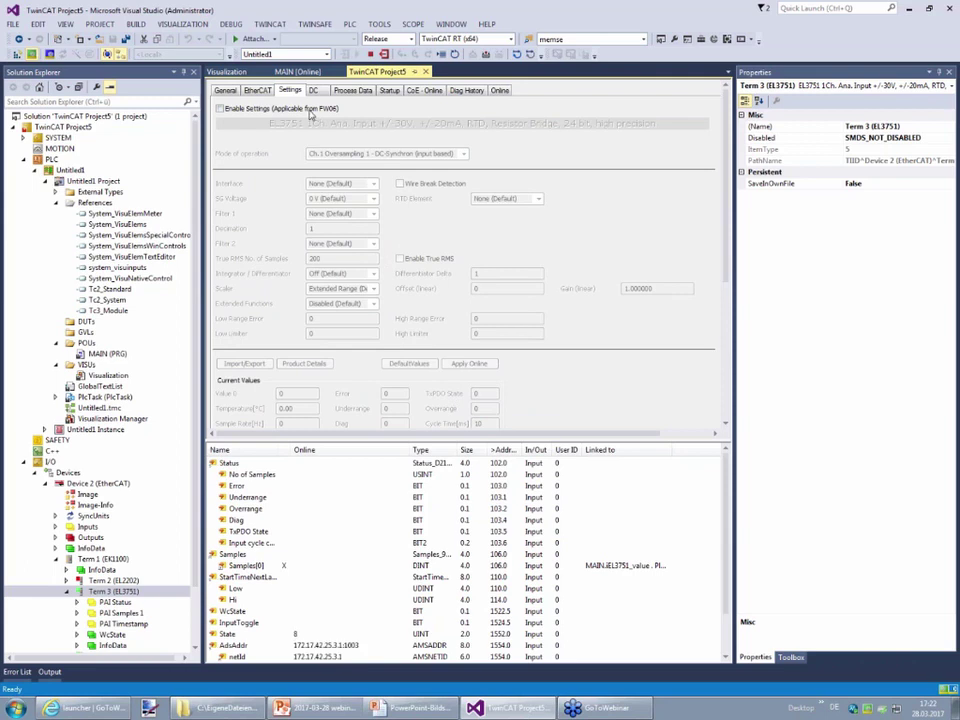
pyautogui.click(256, 90)
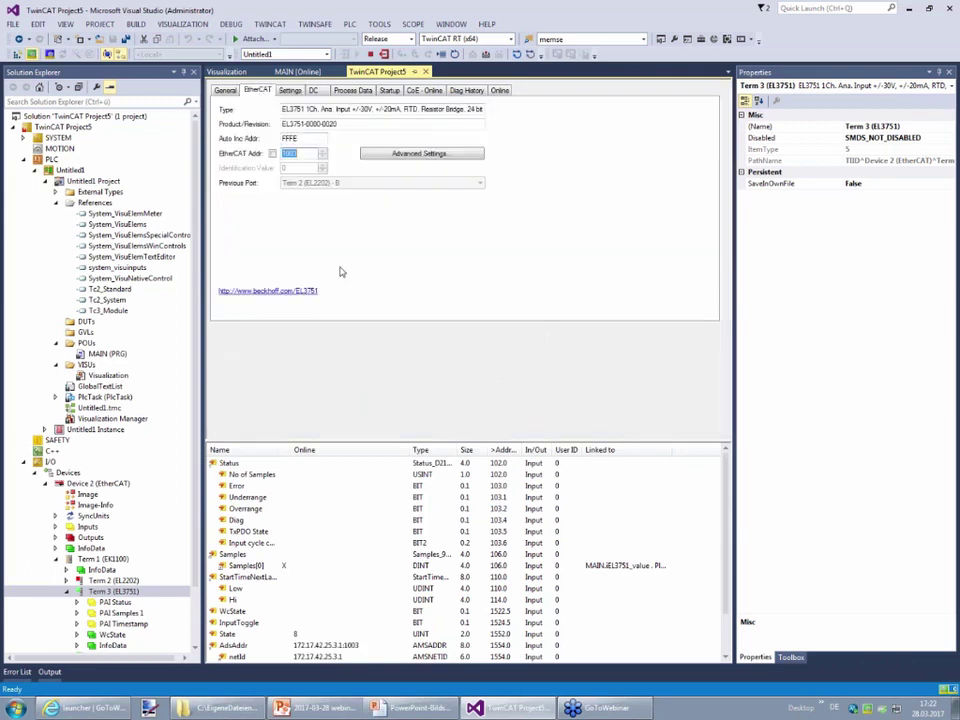
# Activate the configuration, overwriting the old one, and log in to the PLC, creating and downloading application Port_851
pyautogui.click(56, 202)
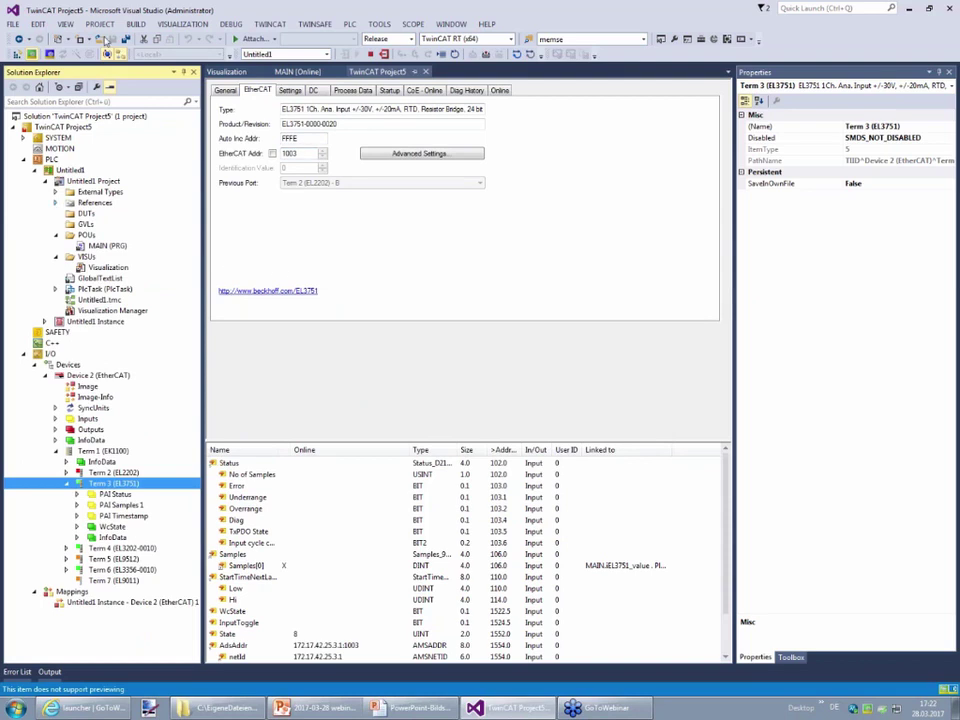
pyautogui.click(17, 53)
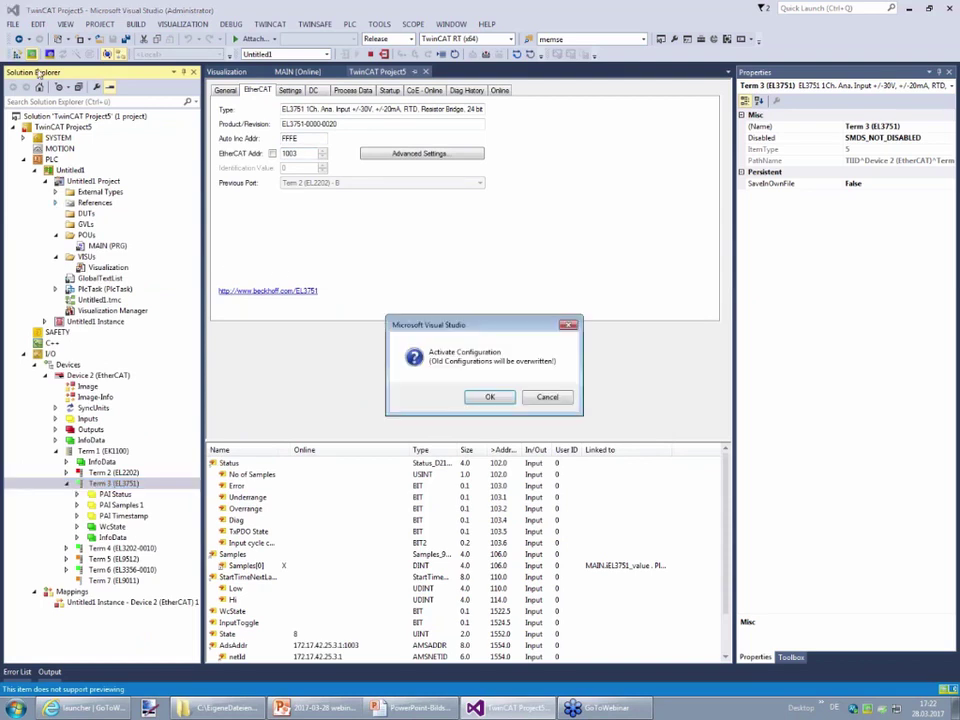
pyautogui.click(491, 399)
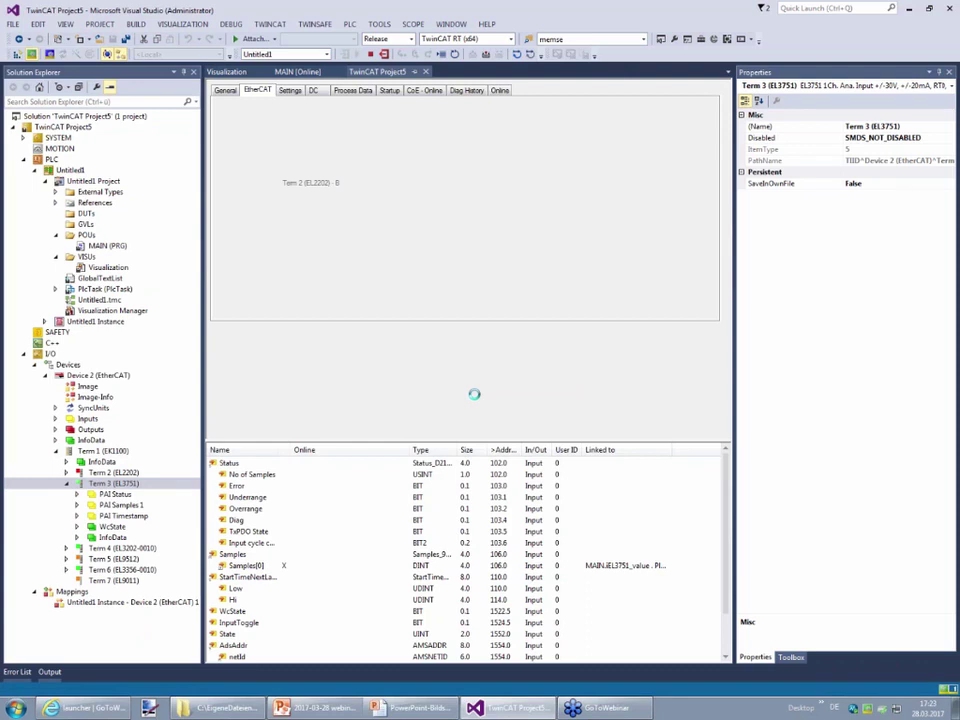
pyautogui.press('Return')
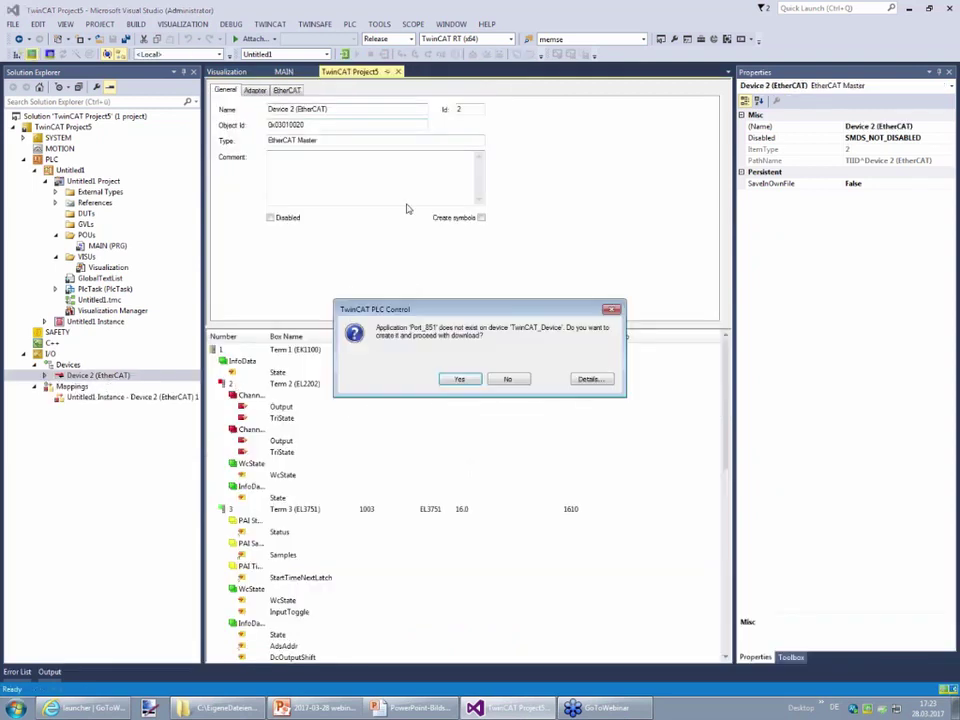
pyautogui.click(459, 380)
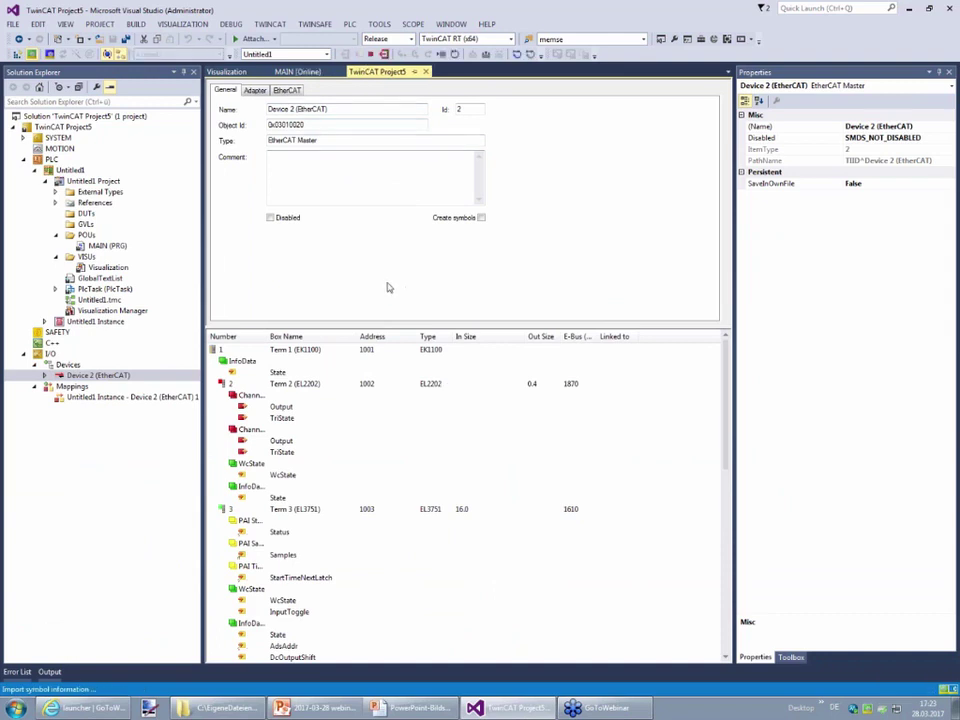
# Reopen Term 3 (EL3751) under Device 2 and examine the online value of its Samples input
pyautogui.click(45, 376)
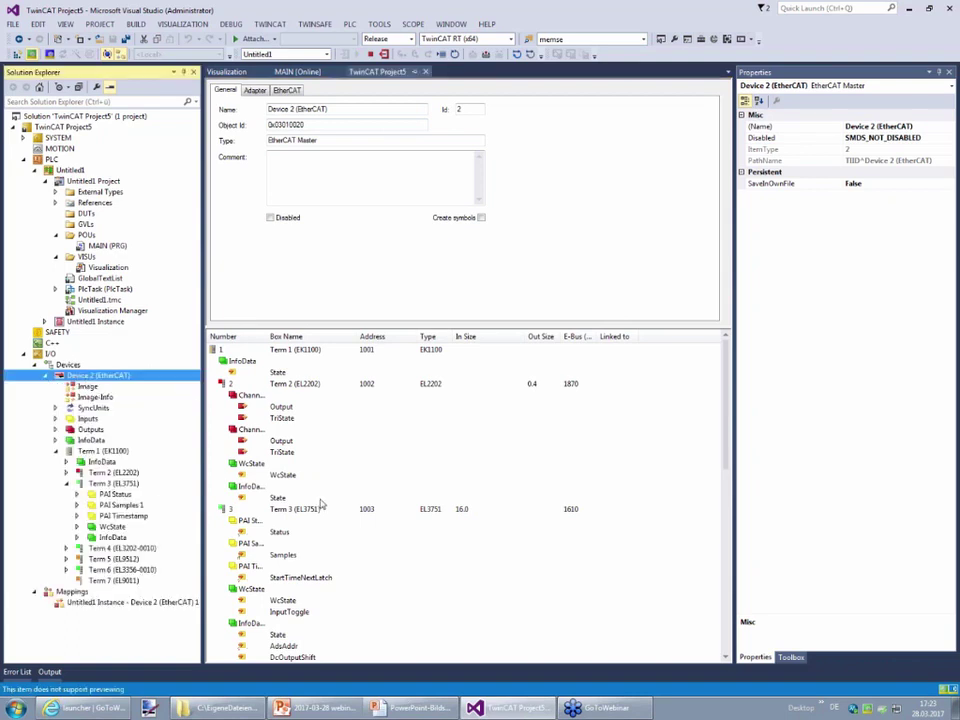
pyautogui.doubleClick(110, 484)
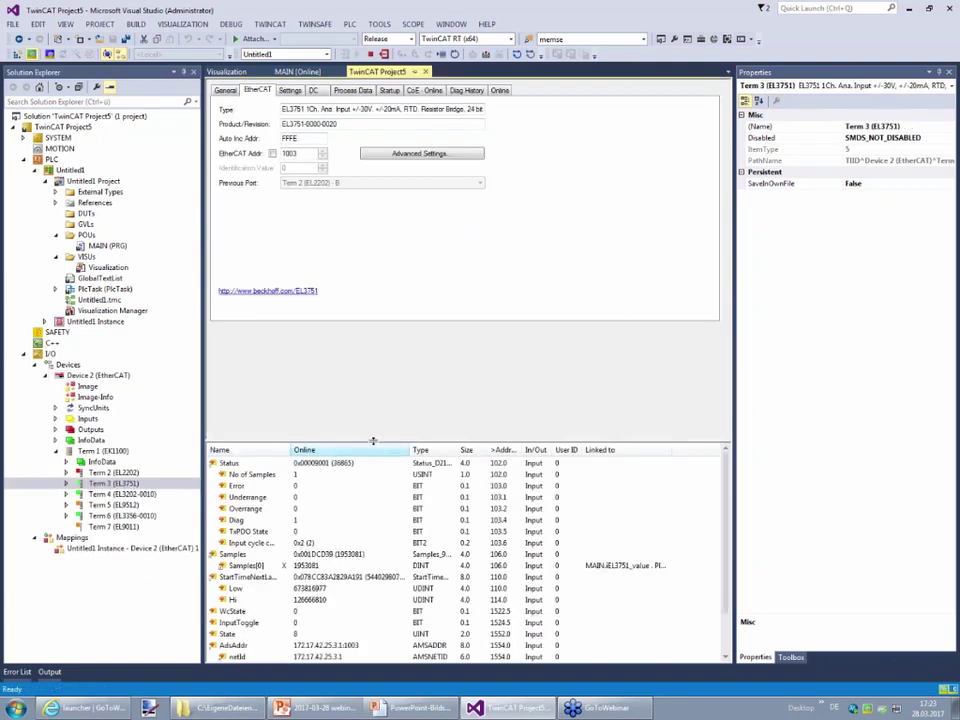
pyautogui.moveTo(375, 445); pyautogui.dragTo(384, 382)
pyautogui.click(342, 493)
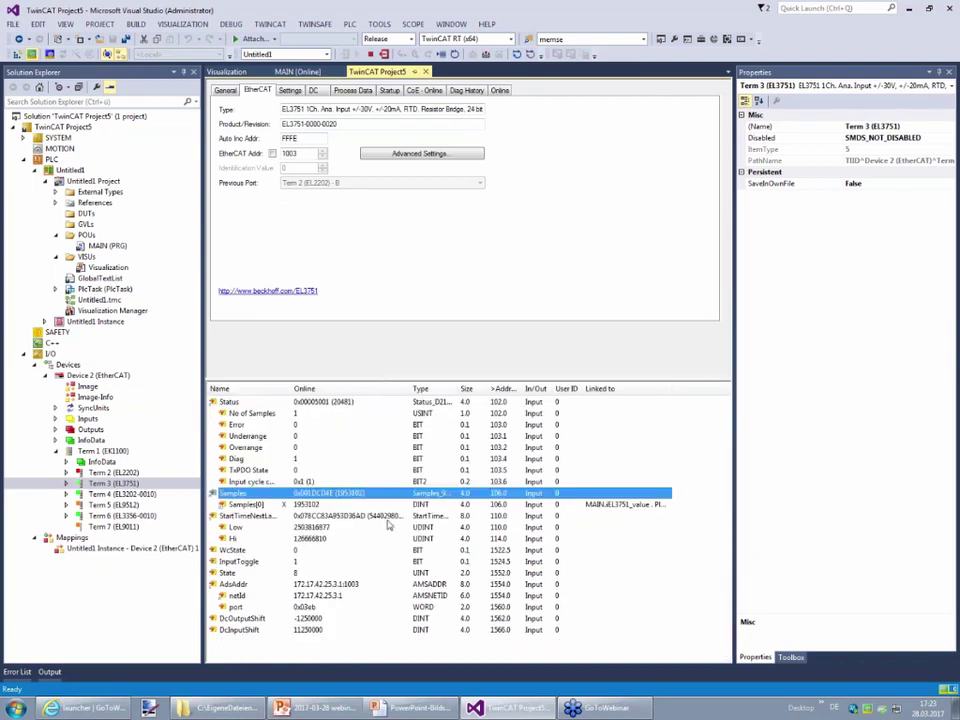
pyautogui.hotkey('alt', 'Tab')
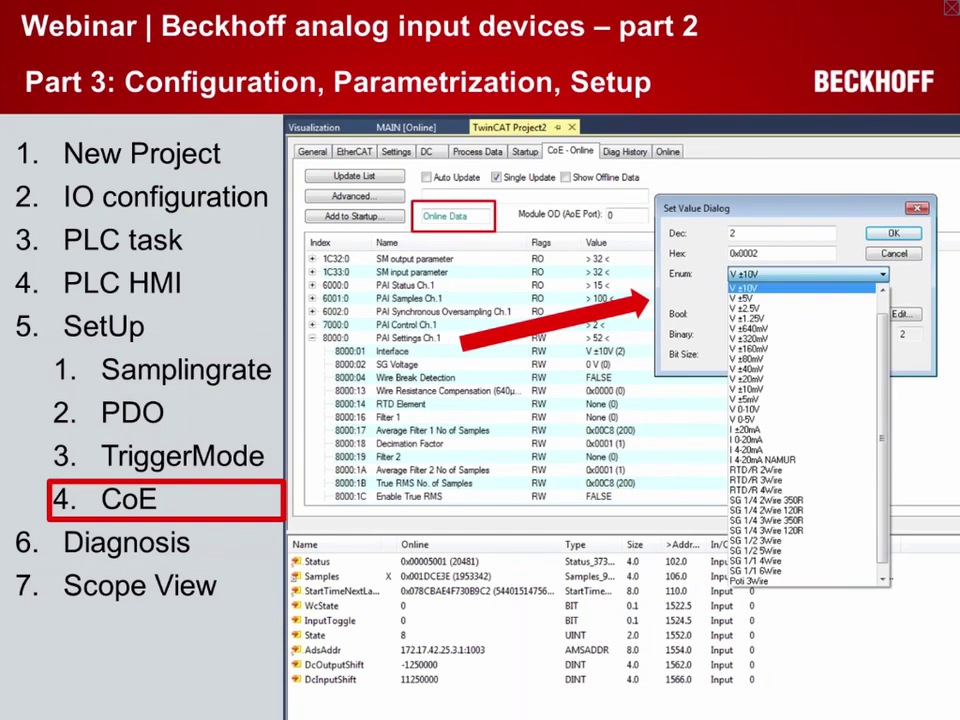
pyautogui.press('Right')
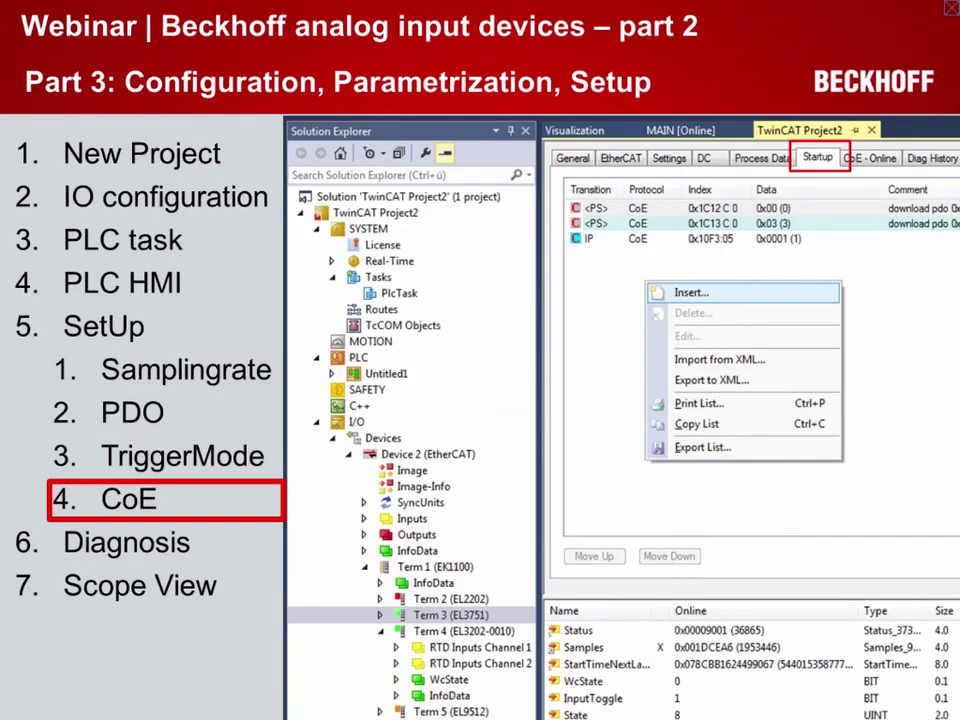
pyautogui.press('Right')
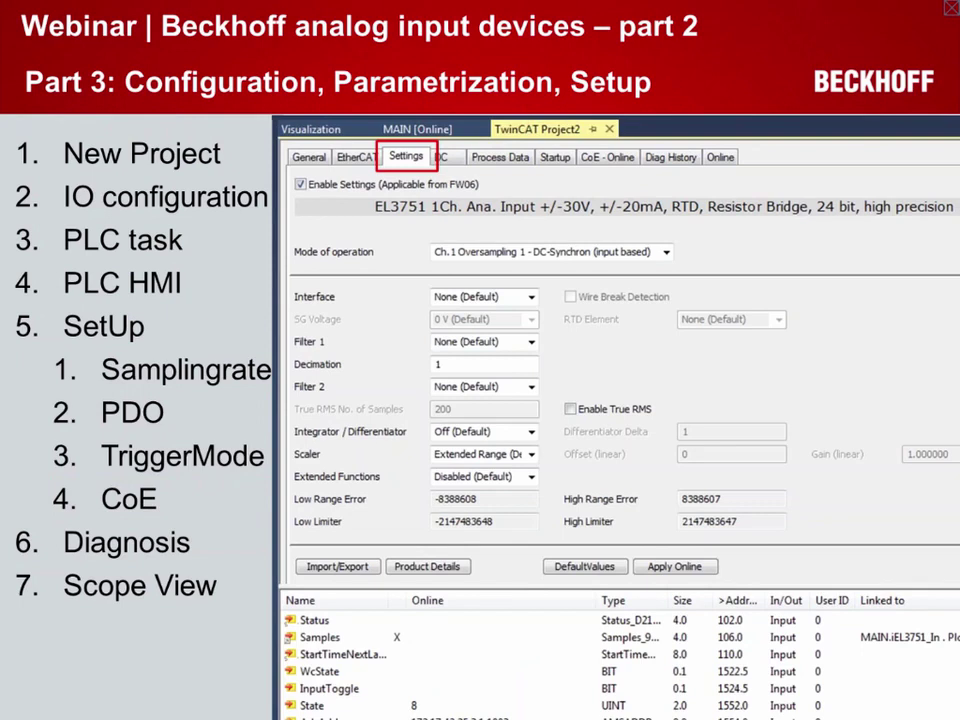
pyautogui.press('Right')
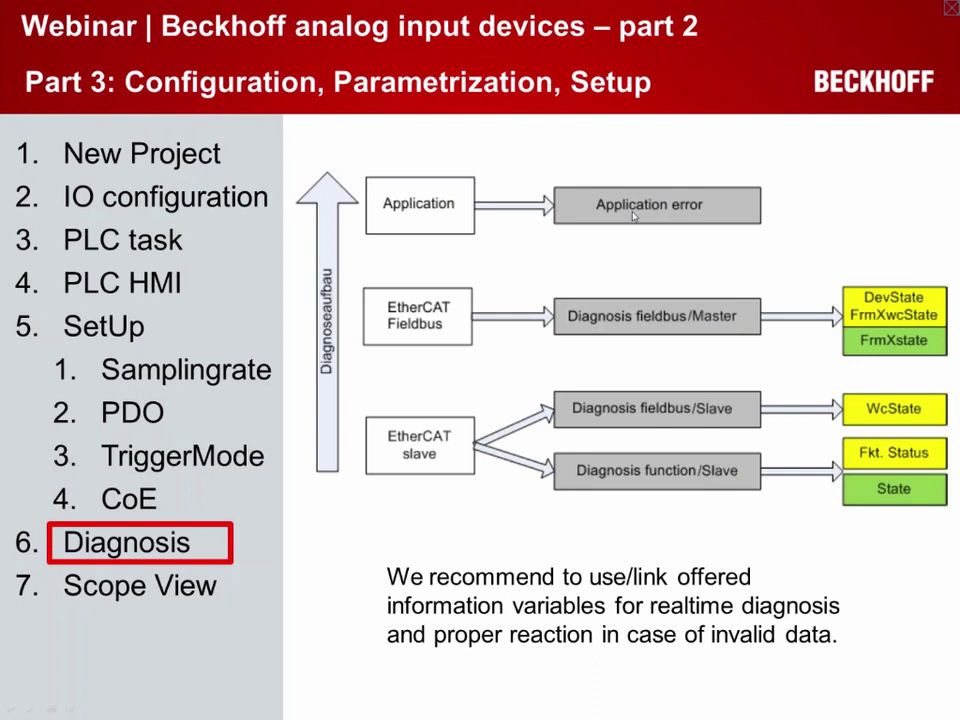
pyautogui.hotkey('alt', 'Tab')
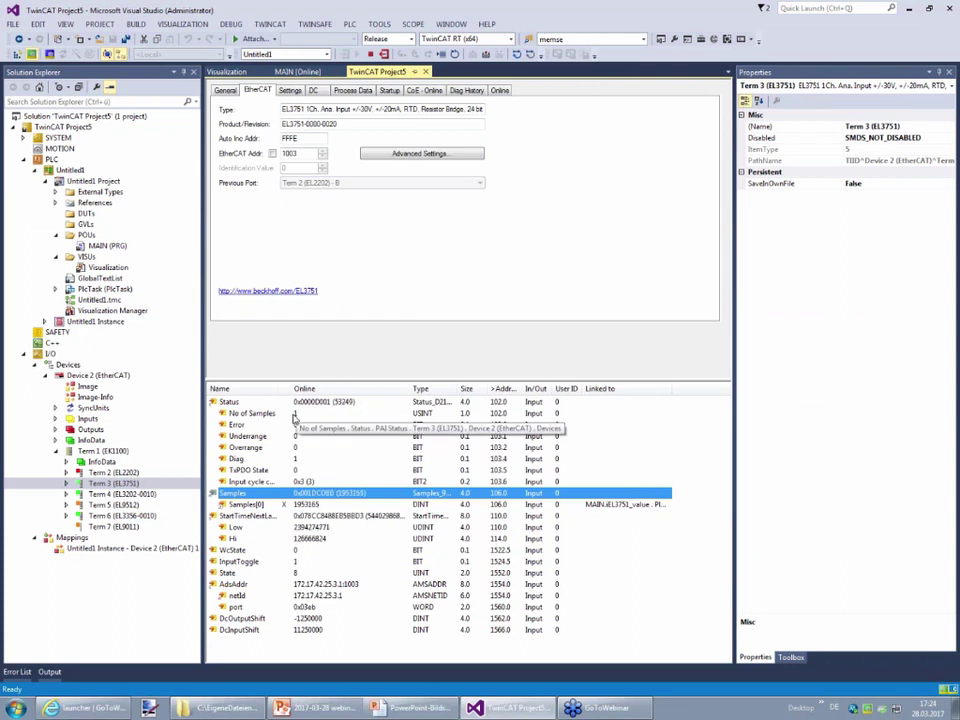
# Examine the online values of the EL3751's WcState, InputToggle and State diagnosis inputs and of its linked Samples[0] value
pyautogui.click(230, 550)
pyautogui.click(230, 561)
pyautogui.click(231, 573)
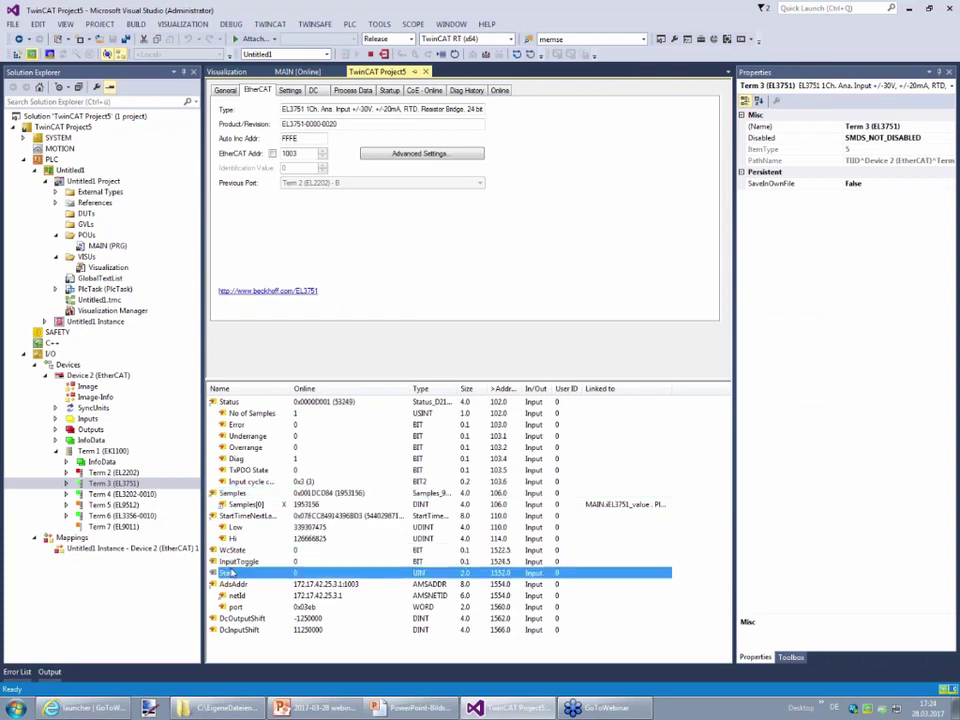
pyautogui.click(231, 561)
pyautogui.click(231, 550)
pyautogui.click(231, 561)
pyautogui.click(232, 573)
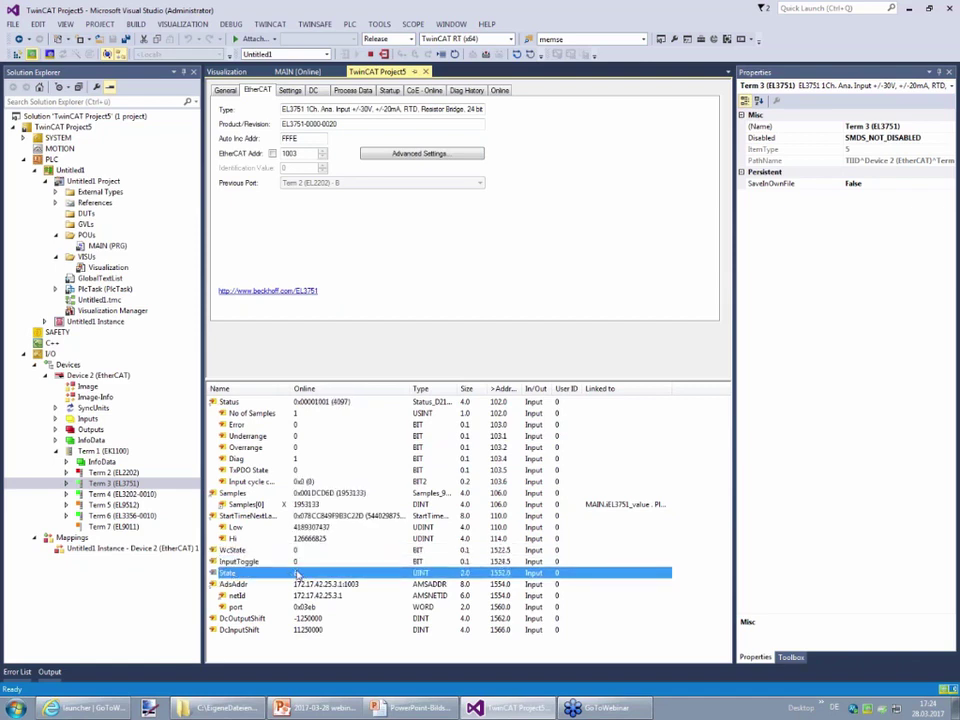
pyautogui.click(297, 561)
pyautogui.click(297, 552)
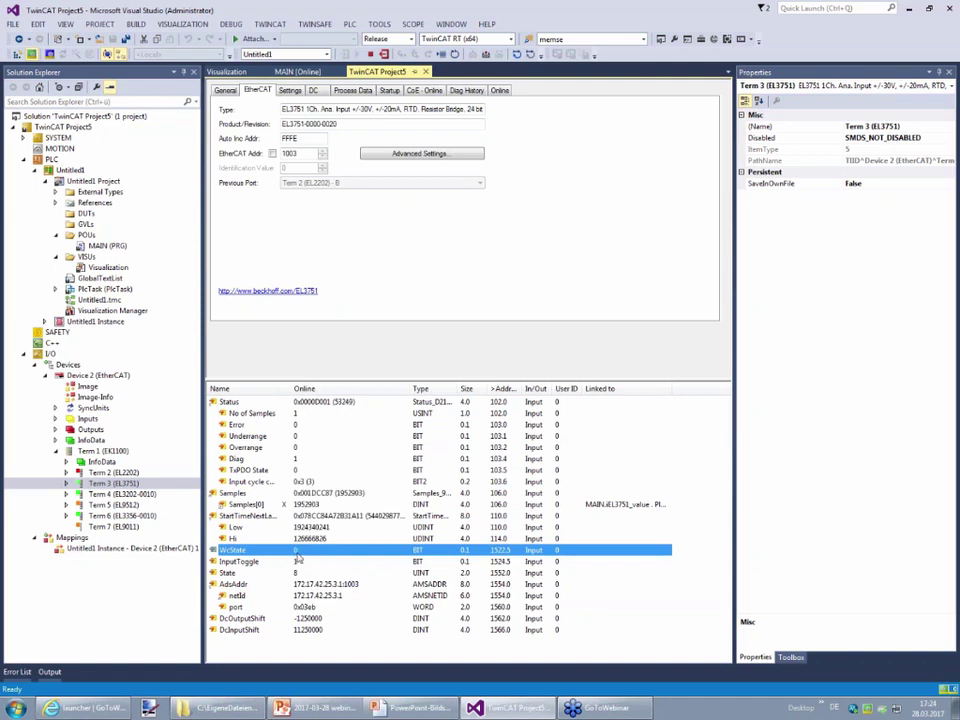
pyautogui.click(298, 561)
pyautogui.click(298, 551)
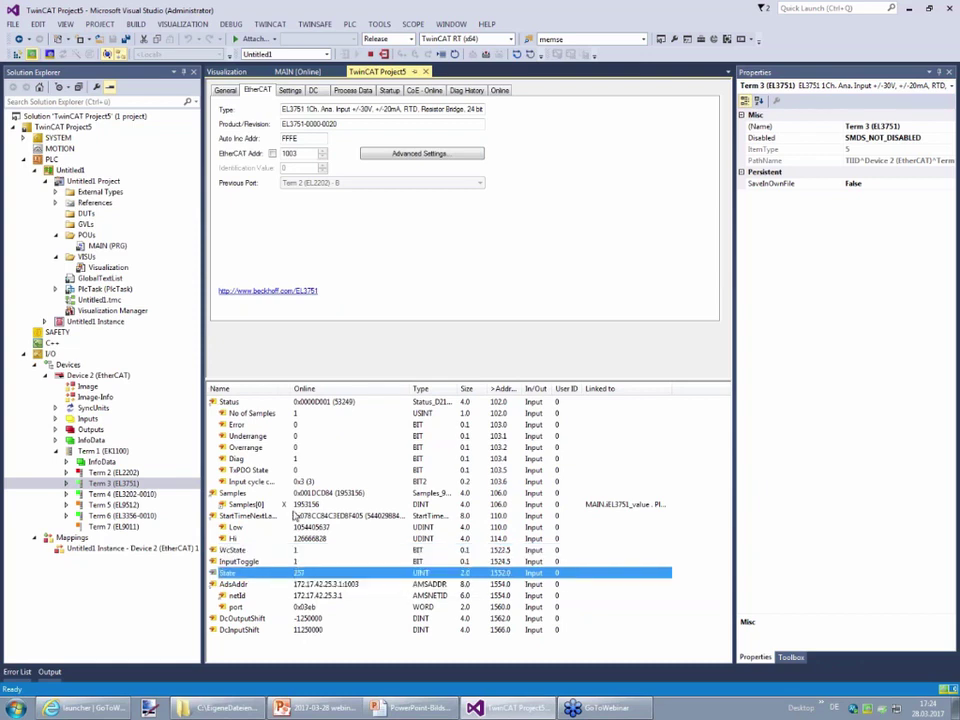
pyautogui.click(296, 505)
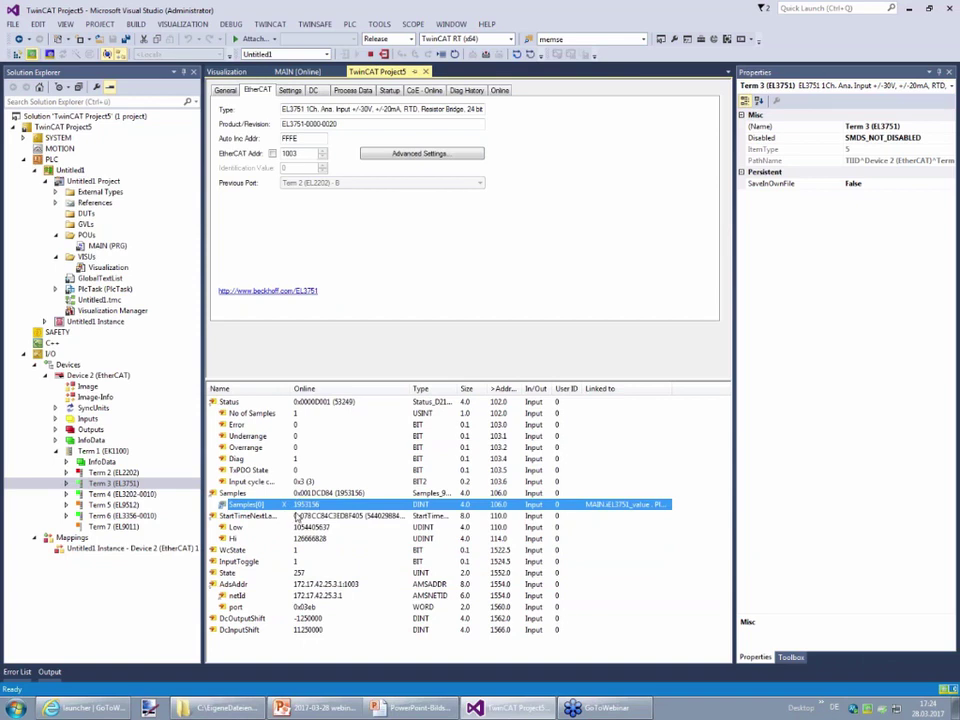